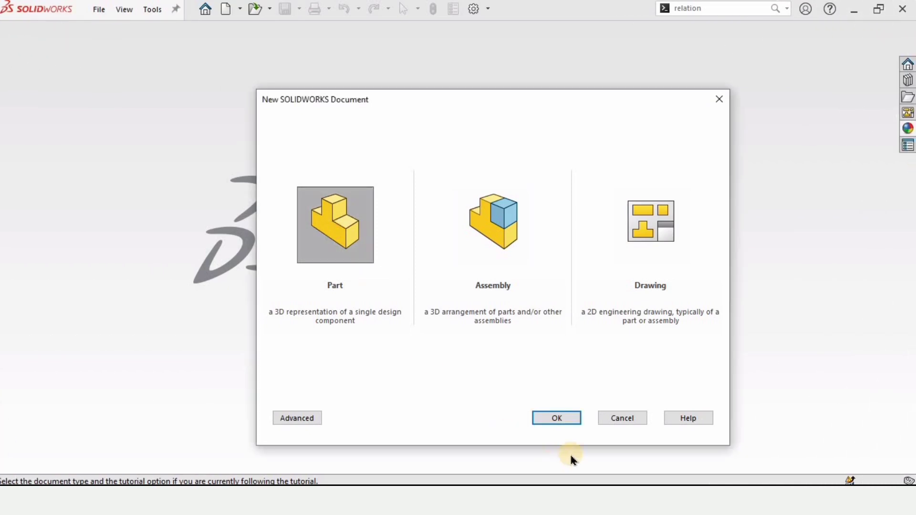
Create a new part document in MMGS units and give it a plain white background
left_click(559, 419)
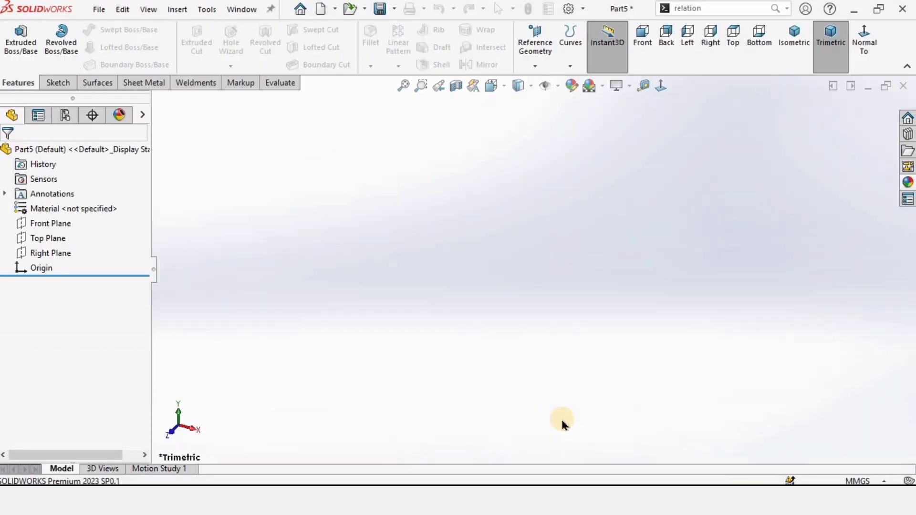
left_click(858, 481)
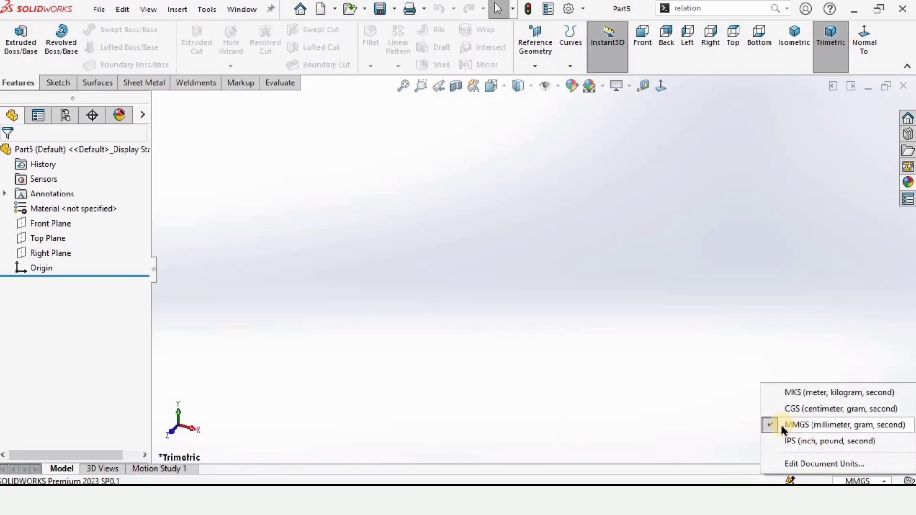
left_click(730, 387)
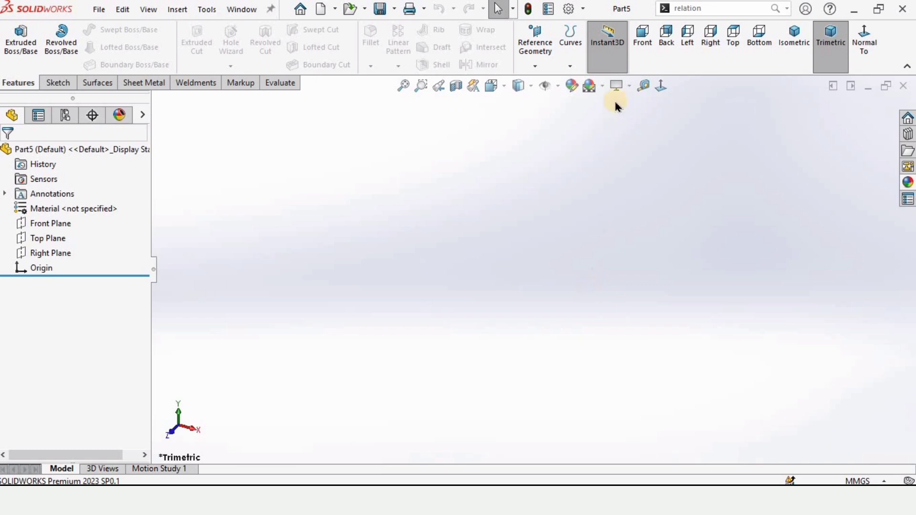
left_click(605, 90)
left_click(618, 120)
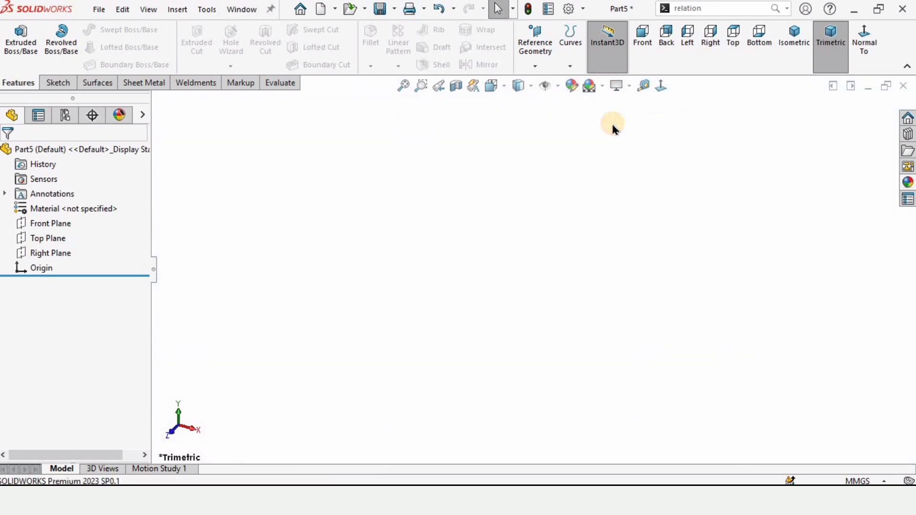
Start a sketch on the Top Plane and draw a corner rectangle about 48 mm wide, extending up and left from the origin
left_click(42, 238)
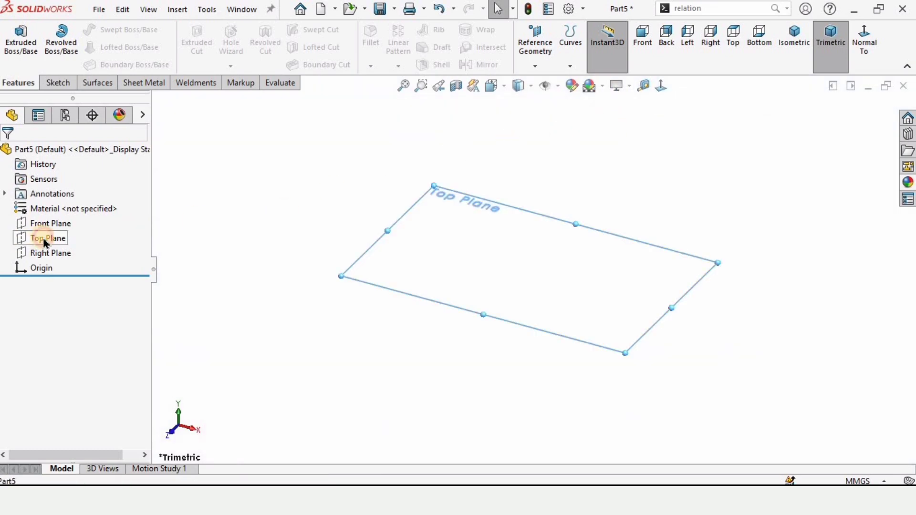
left_click(54, 219)
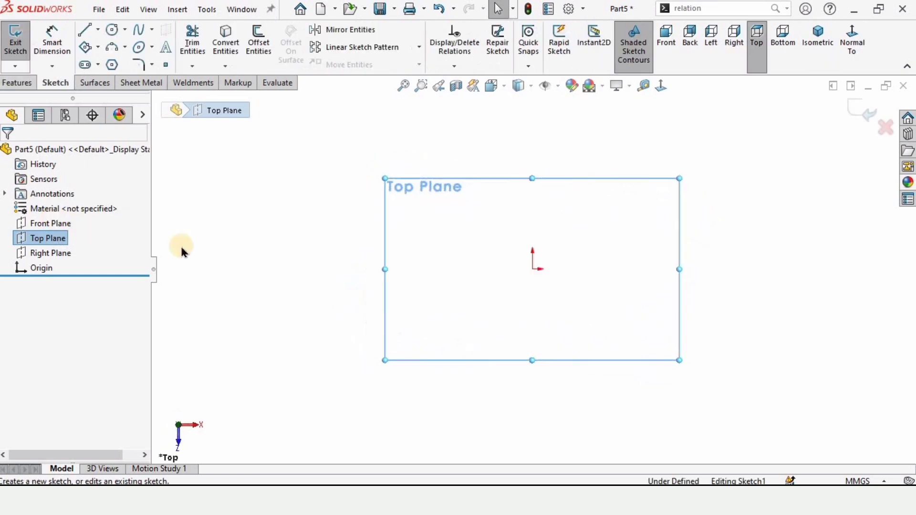
left_click(263, 253)
left_click(86, 31)
left_click(97, 49)
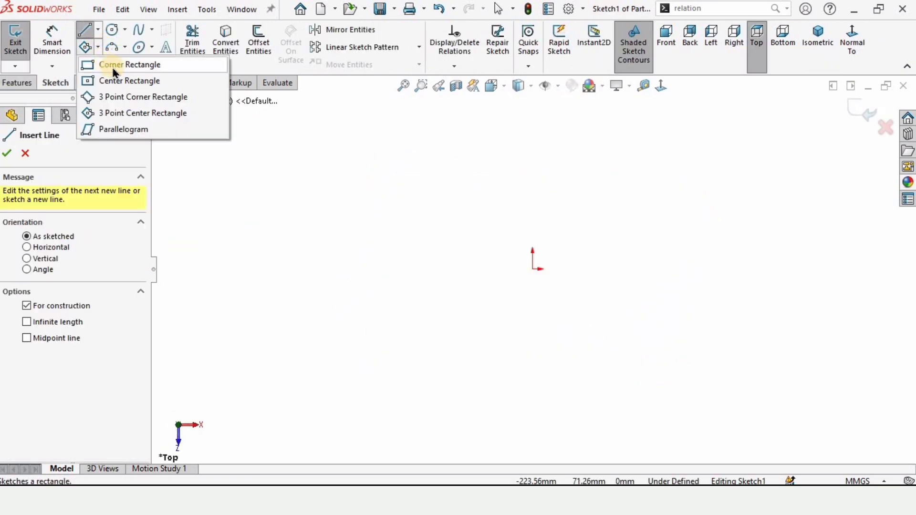
left_click(129, 64)
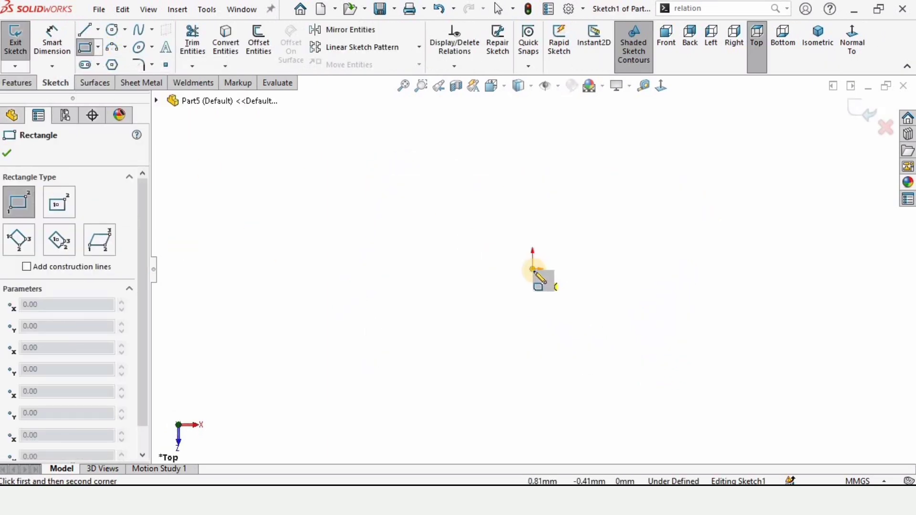
left_click(532, 268)
left_click(452, 152)
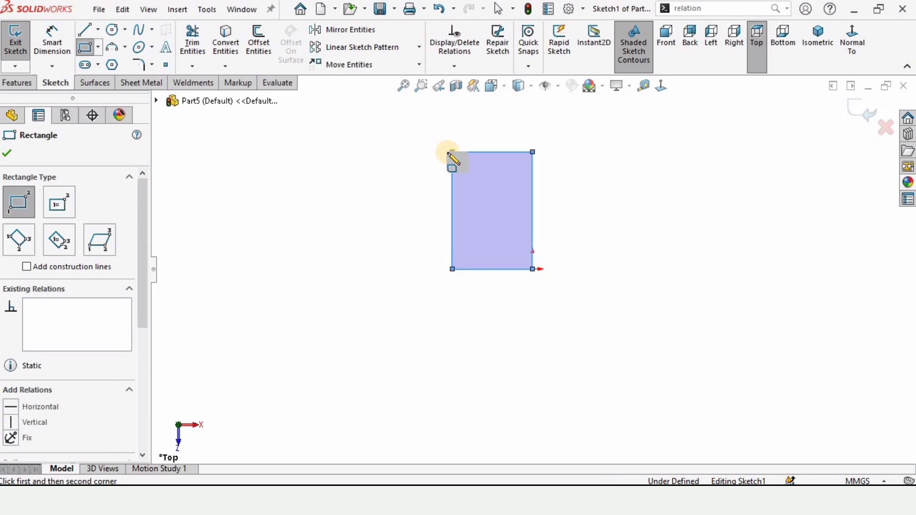
Dimension the rectangle 750 mm wide and 1700 mm high
left_click(52, 39)
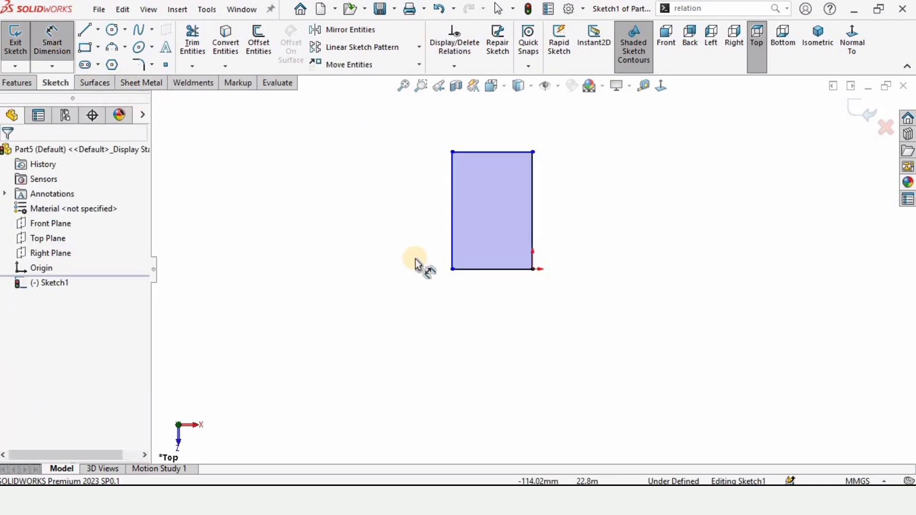
left_click(478, 269)
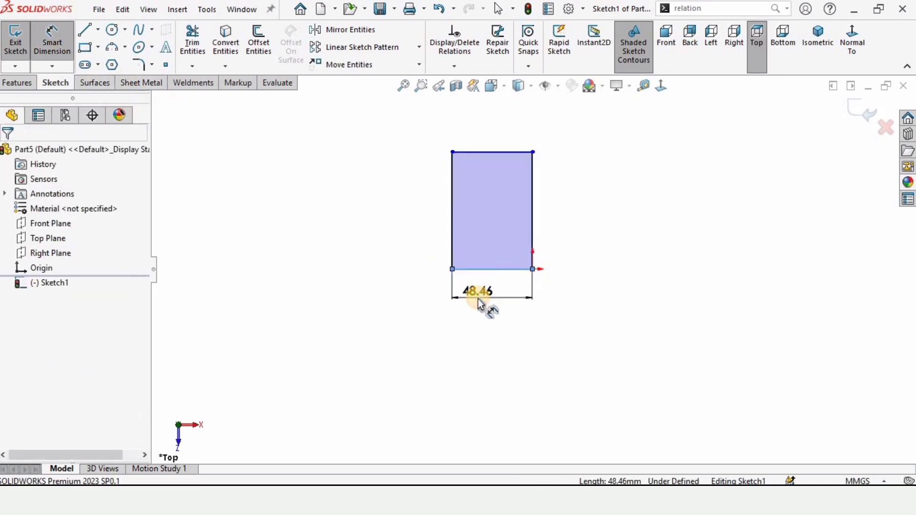
left_click(476, 297)
type("750")
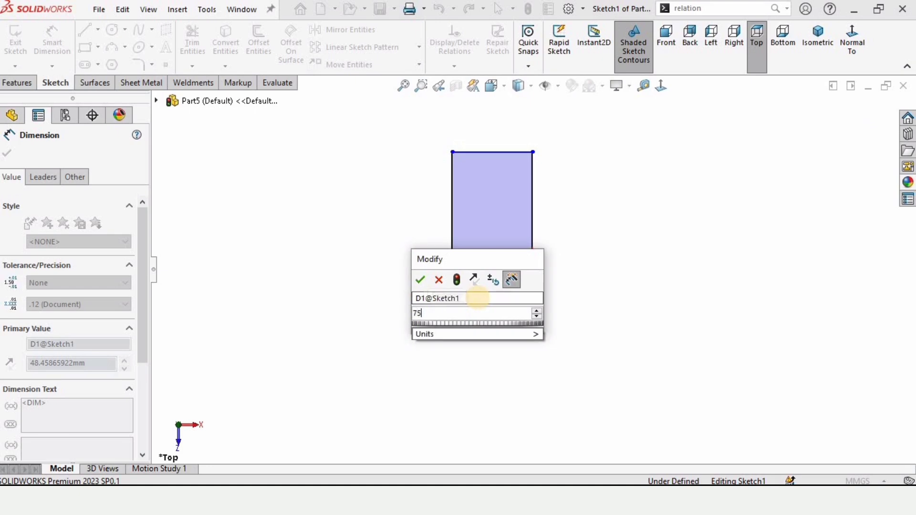
key("Return")
left_click(452, 191)
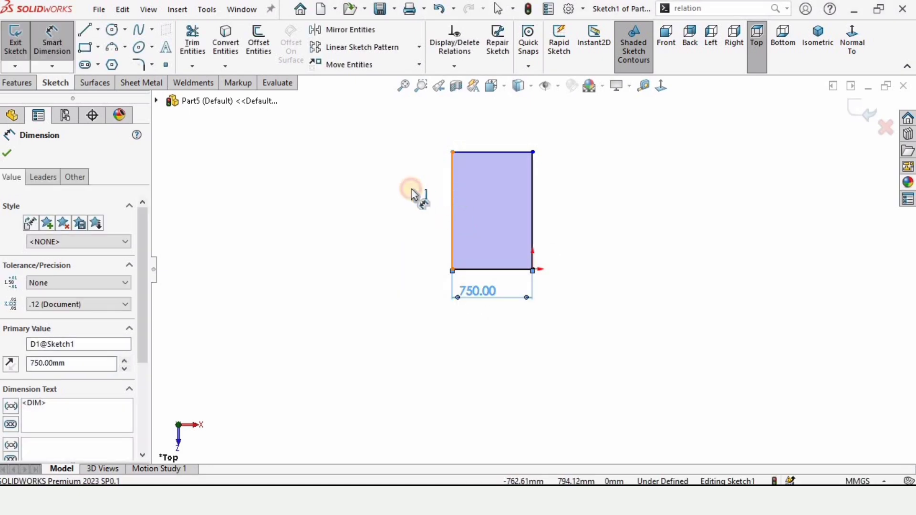
left_click(390, 199)
type("1700")
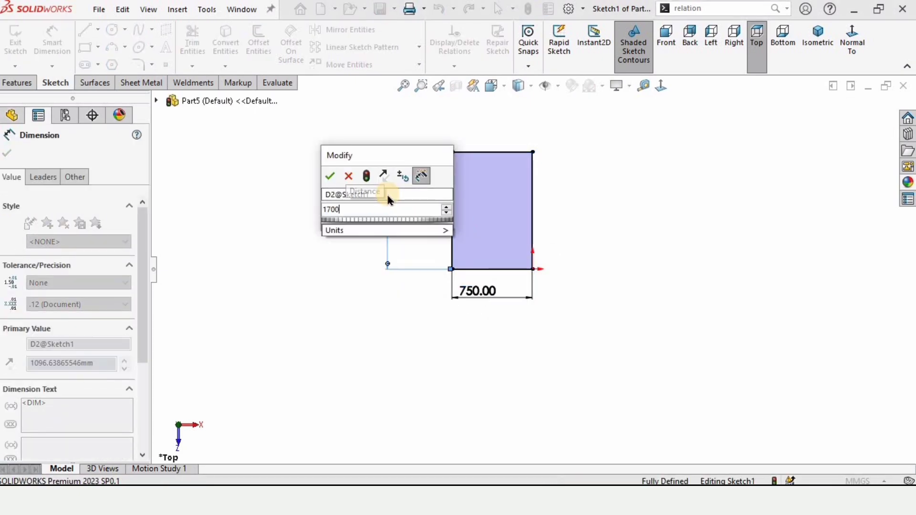
key("Return")
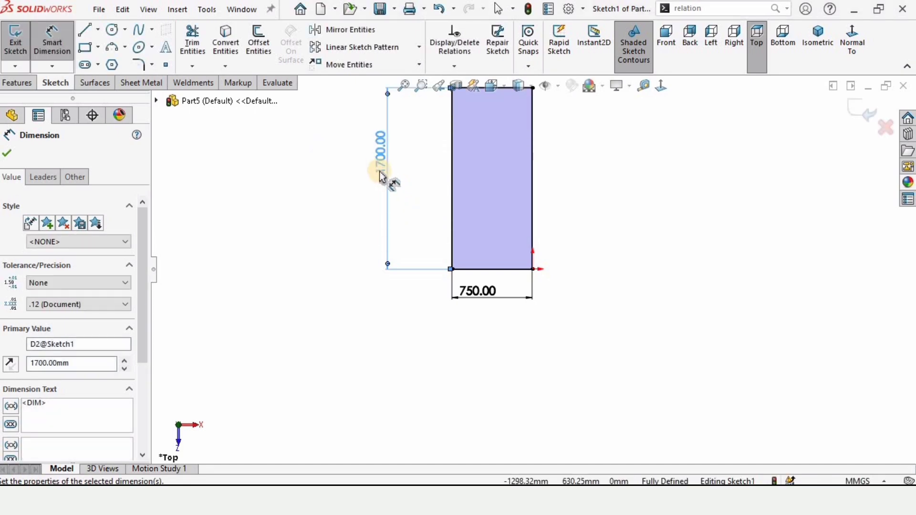
left_click(357, 225)
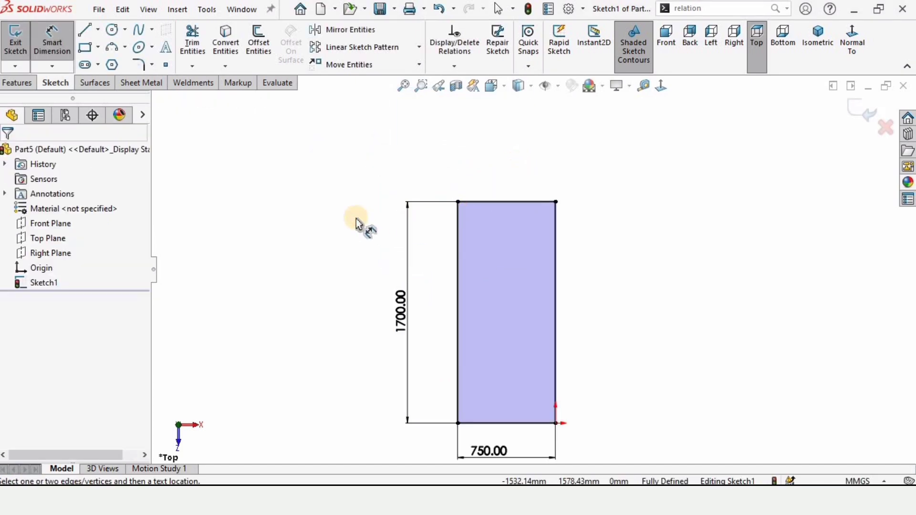
Draw a three-point arc of about 1375 mm radius from the rectangle's left edge, below its corner, to the upper right corner
left_click(125, 47)
left_click(129, 95)
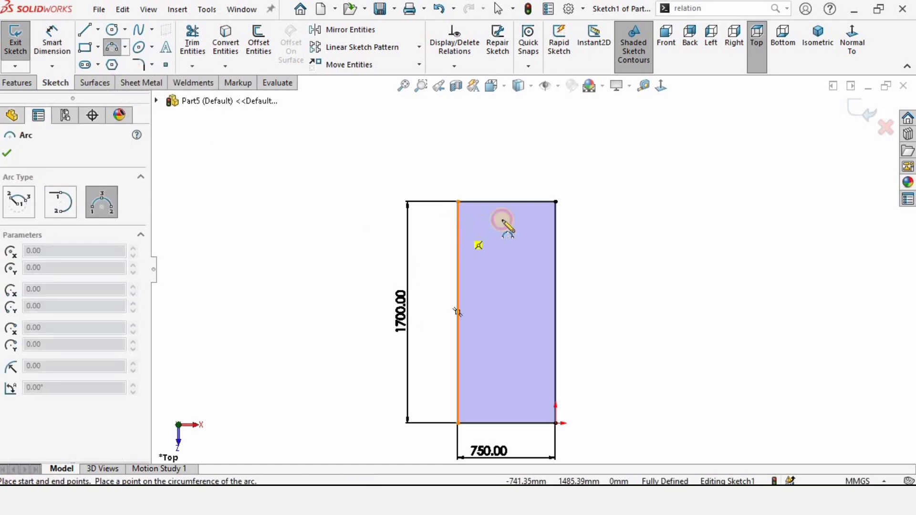
left_click(457, 201)
left_click(555, 201)
left_click(486, 218)
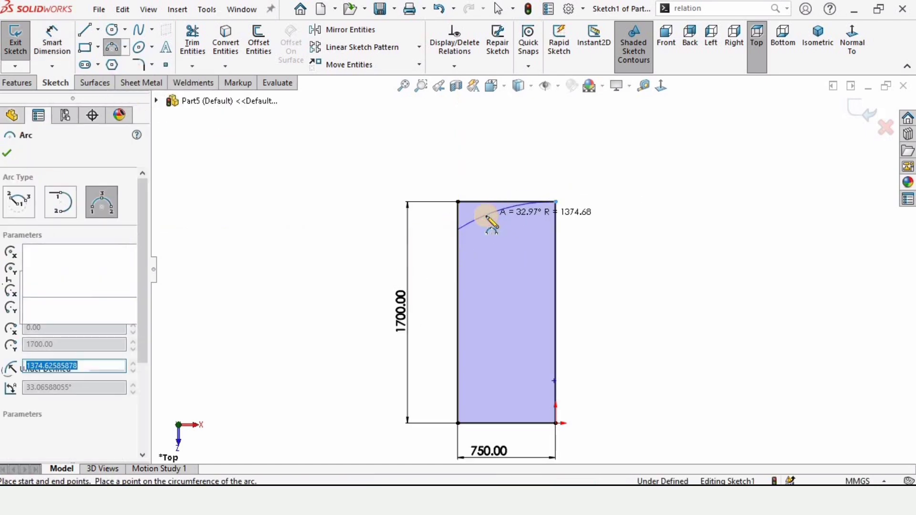
left_click(7, 153)
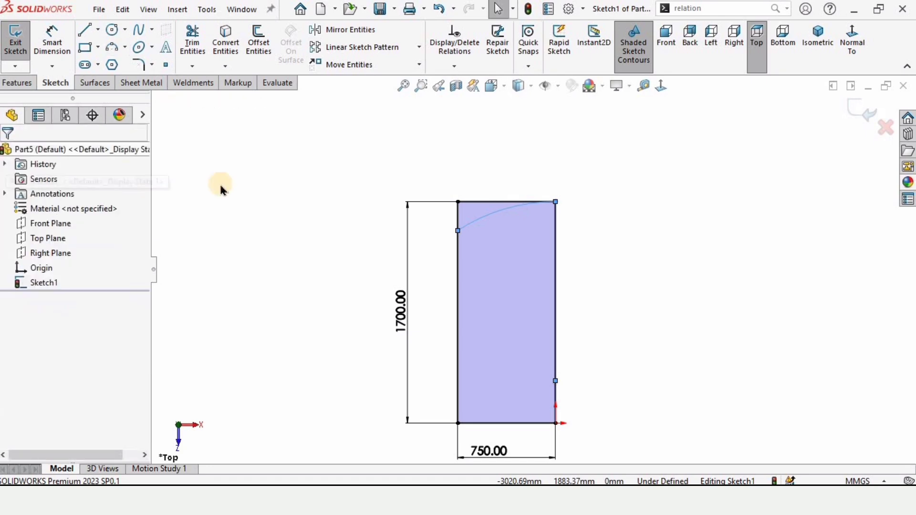
Convert the rectangle's upper horizontal edge into construction geometry
scroll(517, 198, "down", 2)
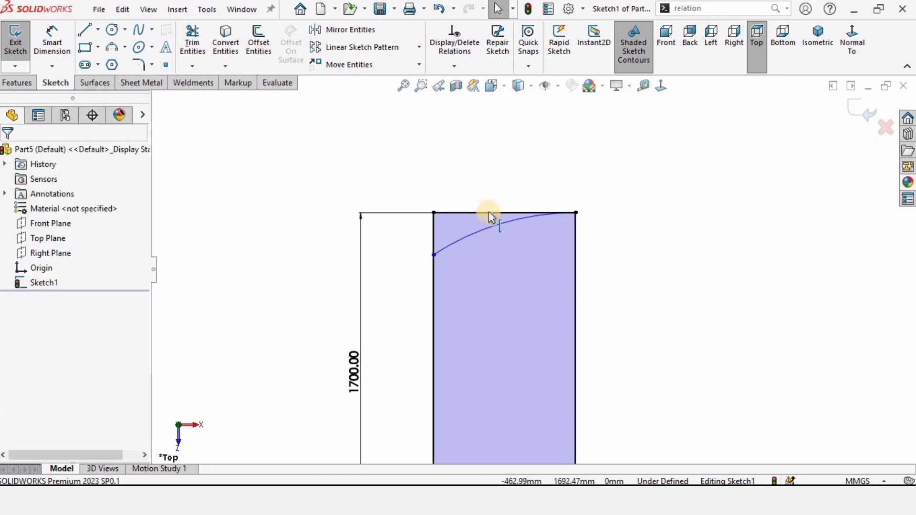
left_click(493, 212)
left_click(530, 170)
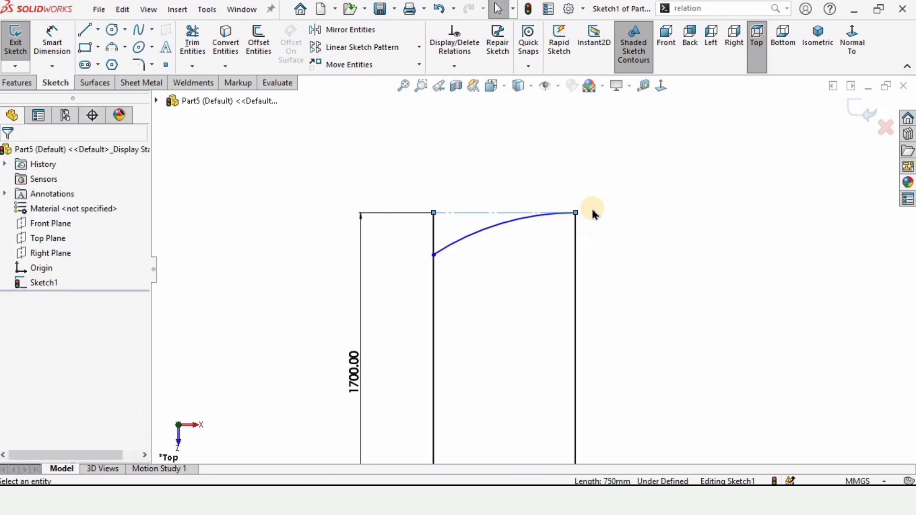
Apply a Tangent relation between the arc and the horizontal construction line
scroll(495, 216, "down", 1)
left_click(495, 214)
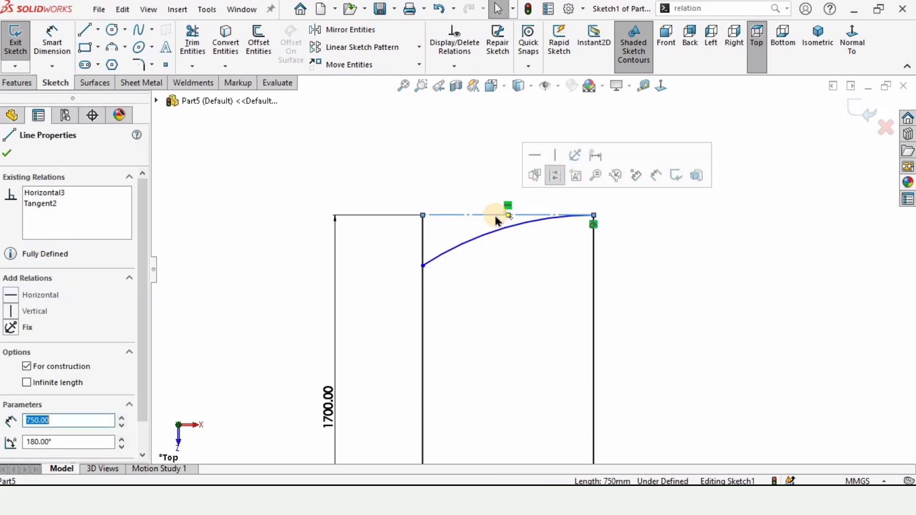
left_click(493, 232, "ctrl")
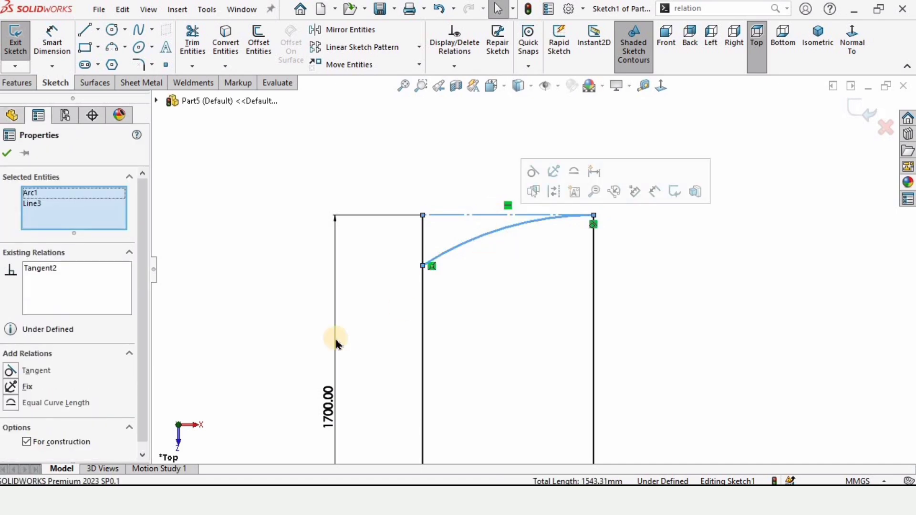
left_click(28, 376)
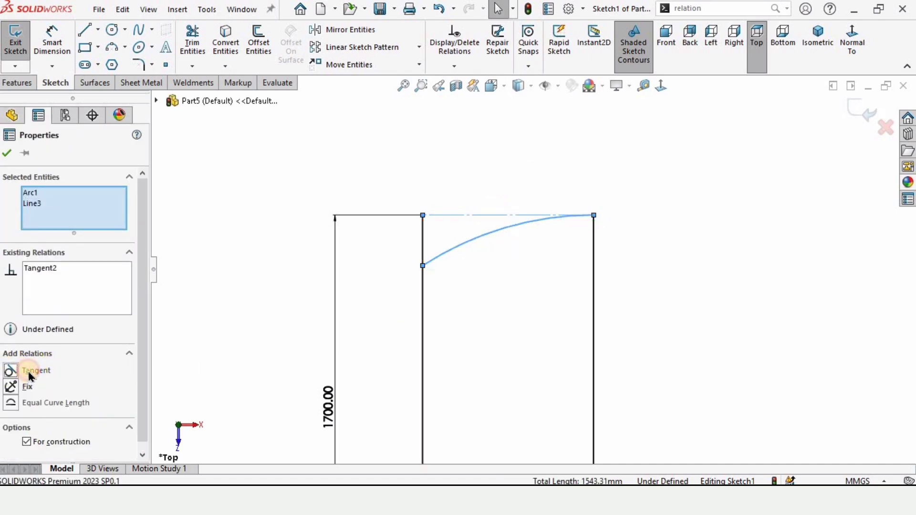
left_click(203, 212)
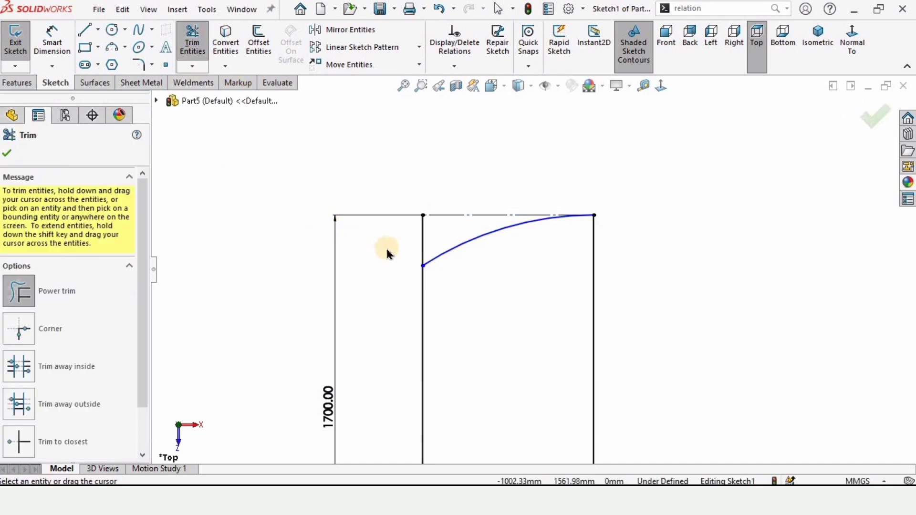
Trim away the part of the left edge above the arc and dimension the arc's radius to 1500 mm
left_click_drag(426, 242, 430, 241)
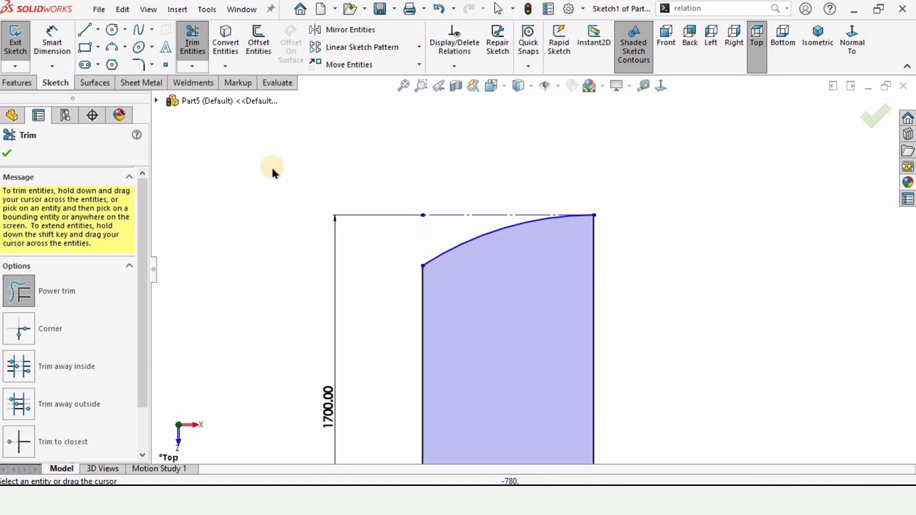
left_click(52, 41)
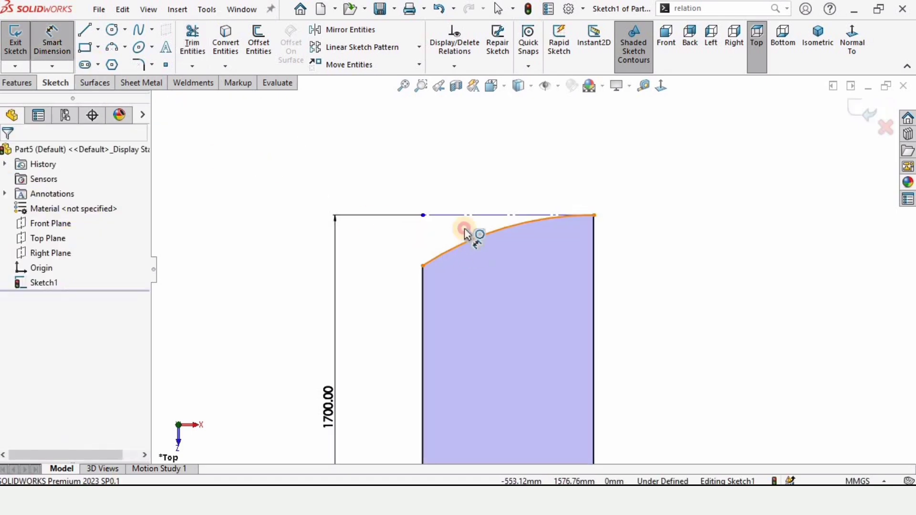
left_click(456, 250)
left_click(444, 155)
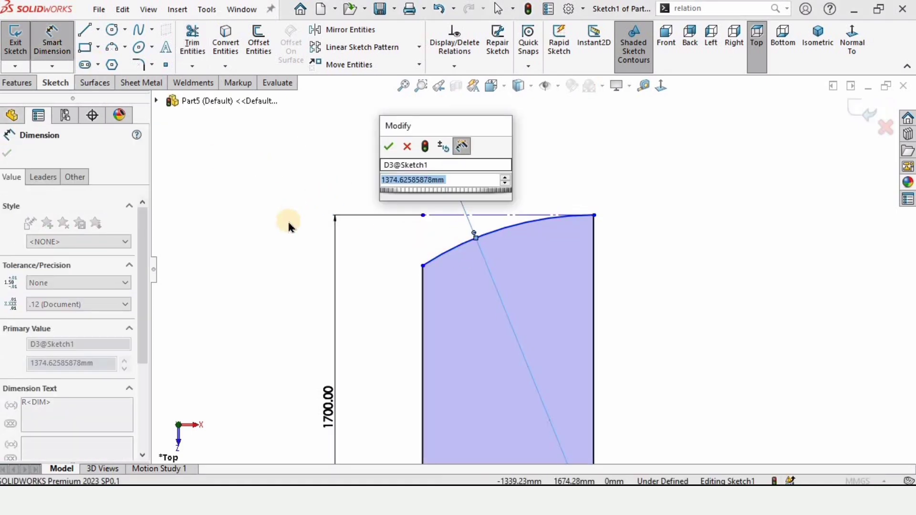
type("1500")
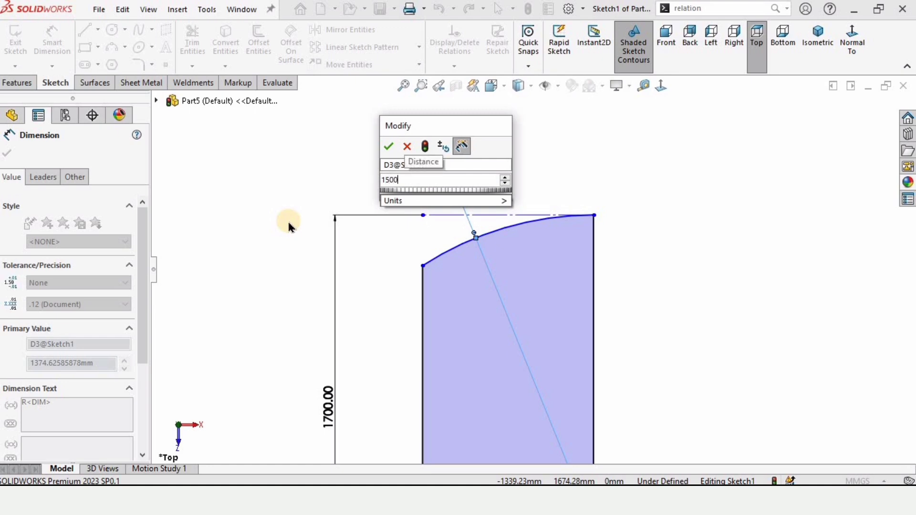
key("Return")
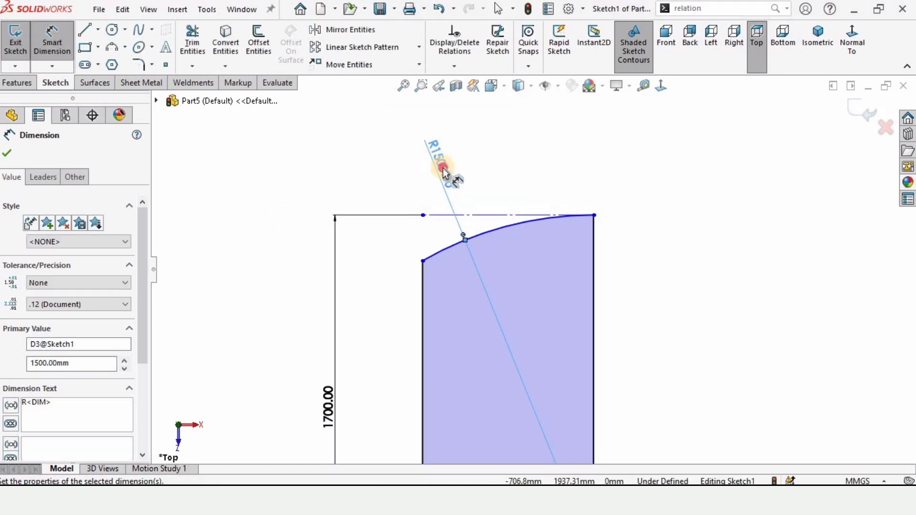
scroll(525, 345, "up", 4)
scroll(525, 345, "down", 1)
scroll(527, 347, "up", 1)
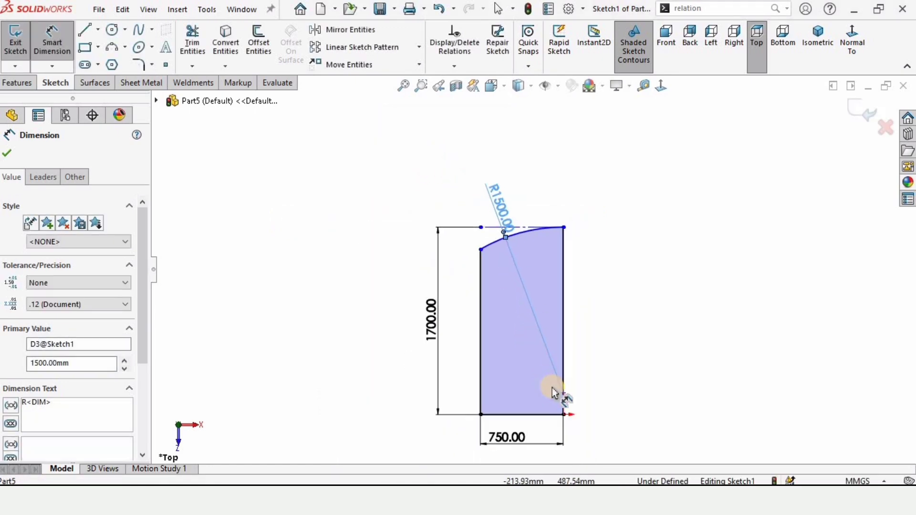
scroll(558, 414, "down", 2)
left_click(626, 250)
Revolve the profile 360° about its vertical 1700 mm edge through the origin instead of the construction line
scroll(611, 360, "up", 2)
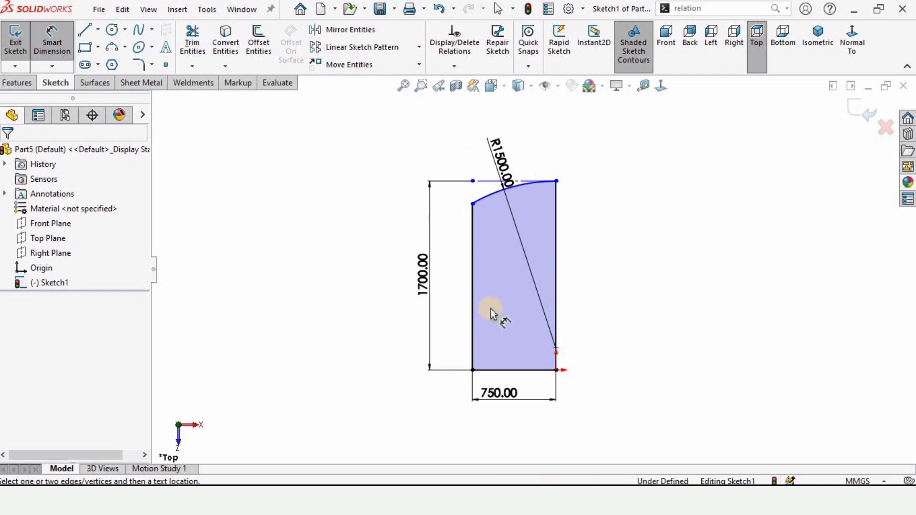
left_click(10, 83)
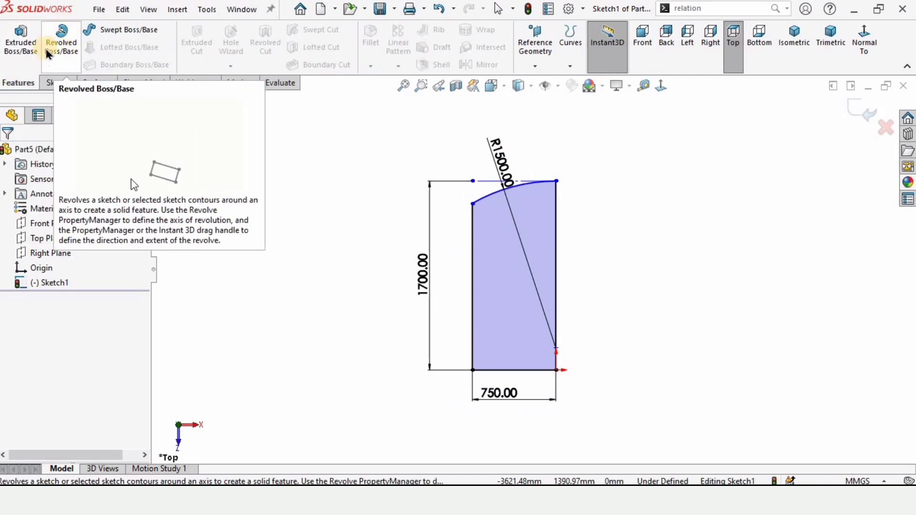
left_click(48, 54)
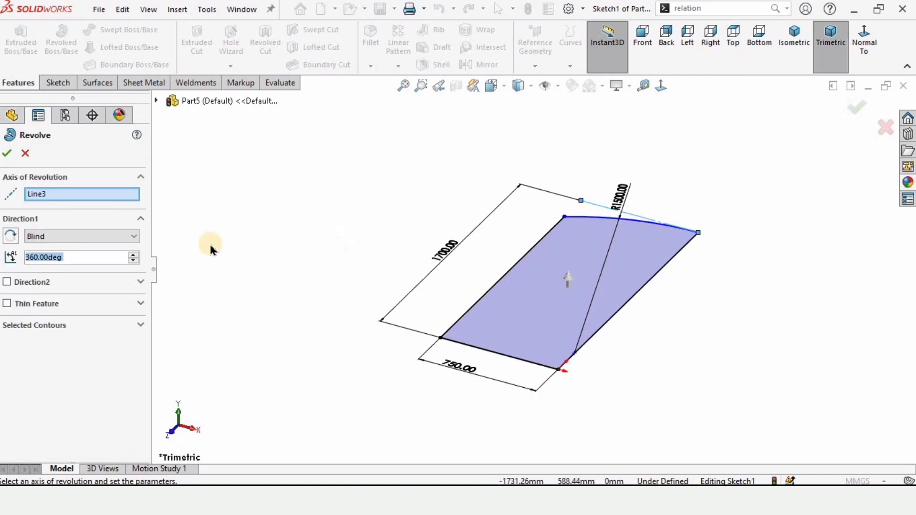
left_click(83, 196)
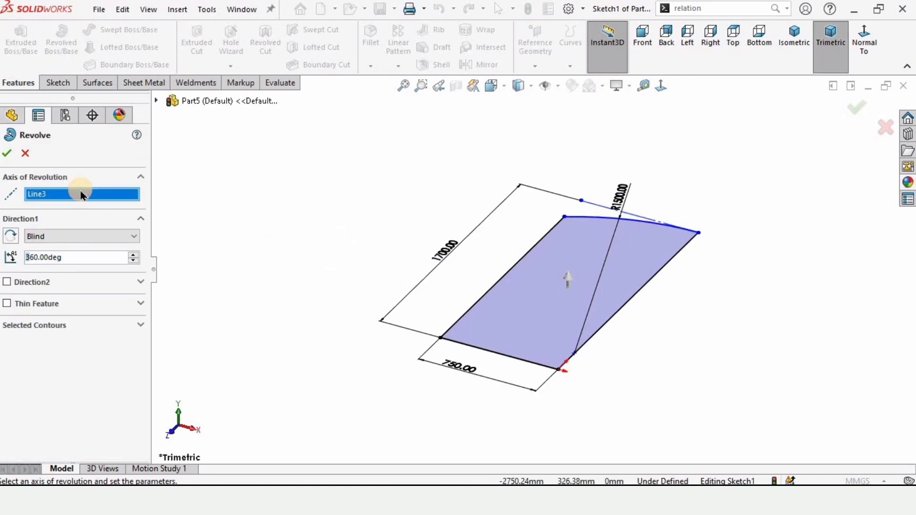
key("Delete")
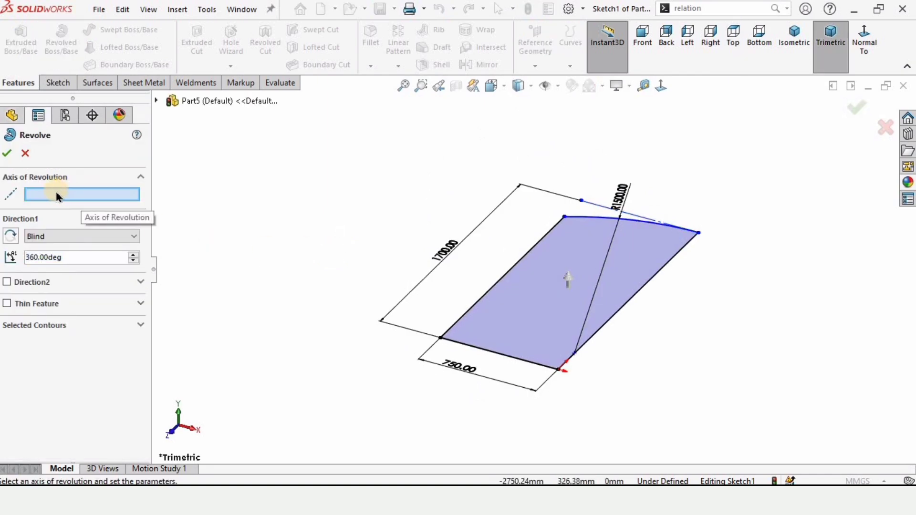
left_click(624, 306)
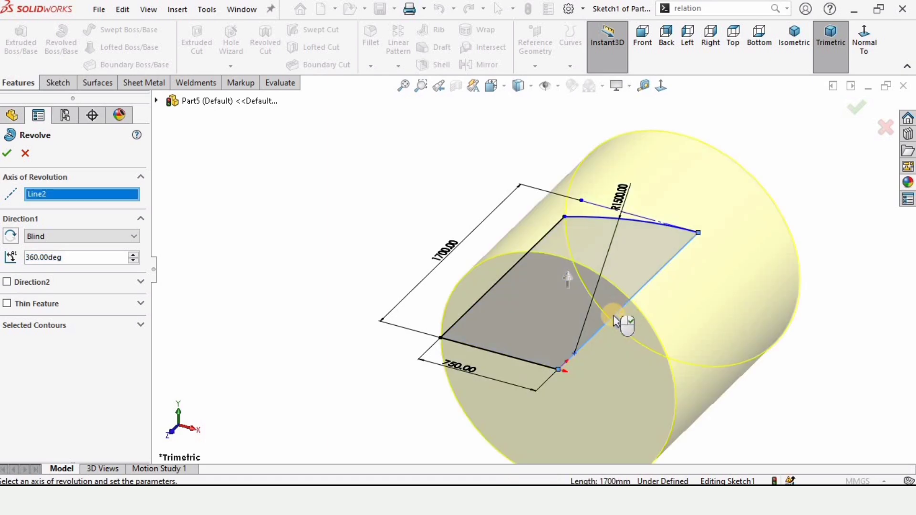
scroll(613, 315, "up", 3)
middle_click_drag(547, 354, 481, 415)
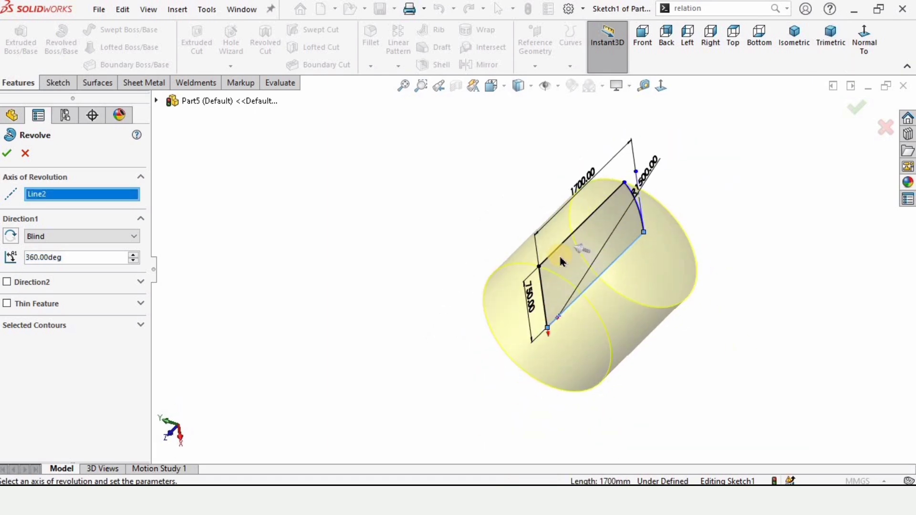
middle_click_drag(654, 270, 323, 277)
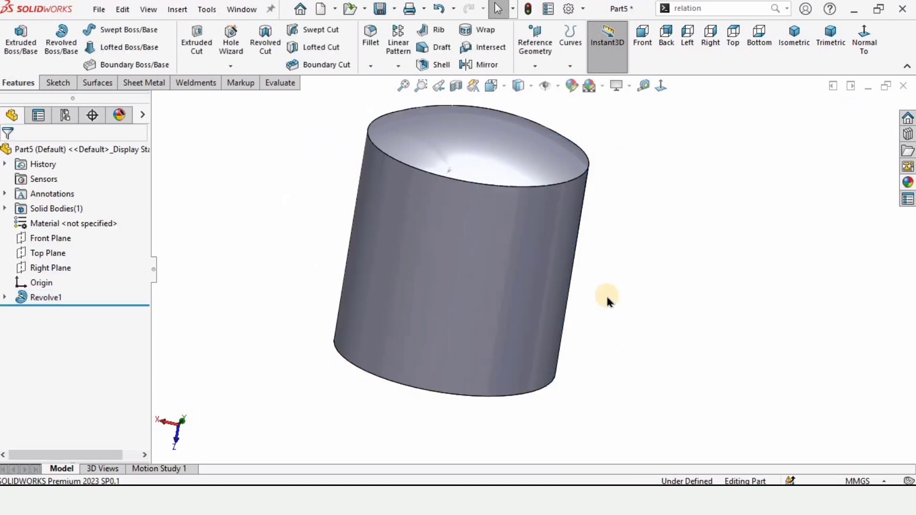
Apply a reflective metallic appearance from the appearance library to the revolved body
left_click(909, 188)
left_click_drag(728, 303, 513, 242)
scroll(513, 242, "up", 3)
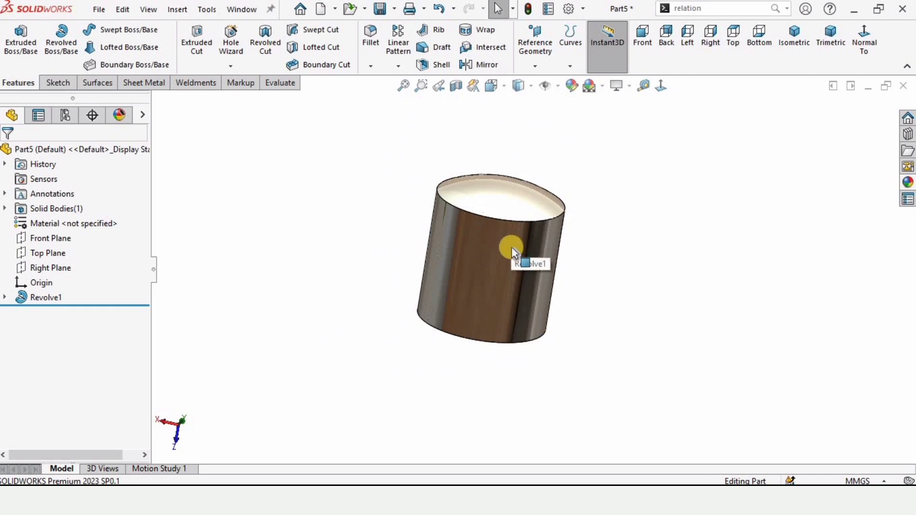
scroll(511, 247, "down", 3)
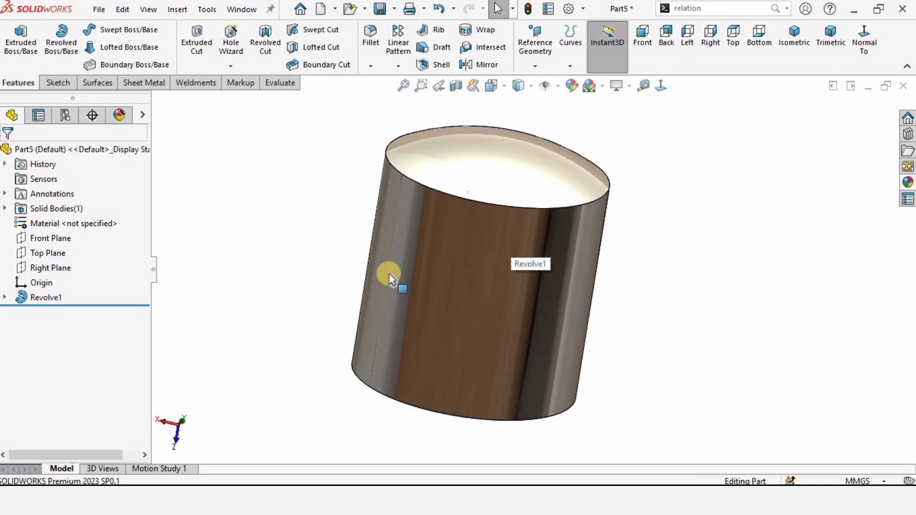
Show the revolve feature's profile sketch in the model
left_click(4, 297)
left_click(63, 315)
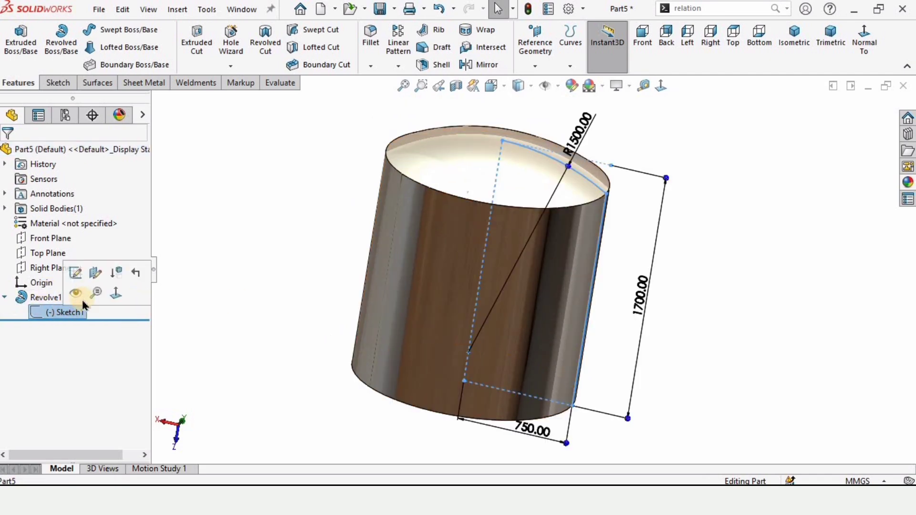
left_click(74, 292)
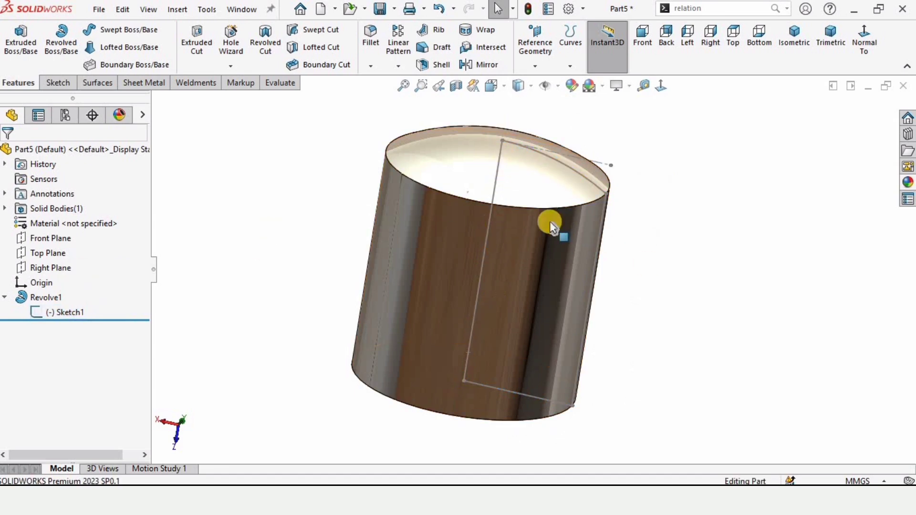
Create a reference plane perpendicular to the sketch's axis line and coincident with that line's end point on the curved end of the body
scroll(551, 220, "up", 3)
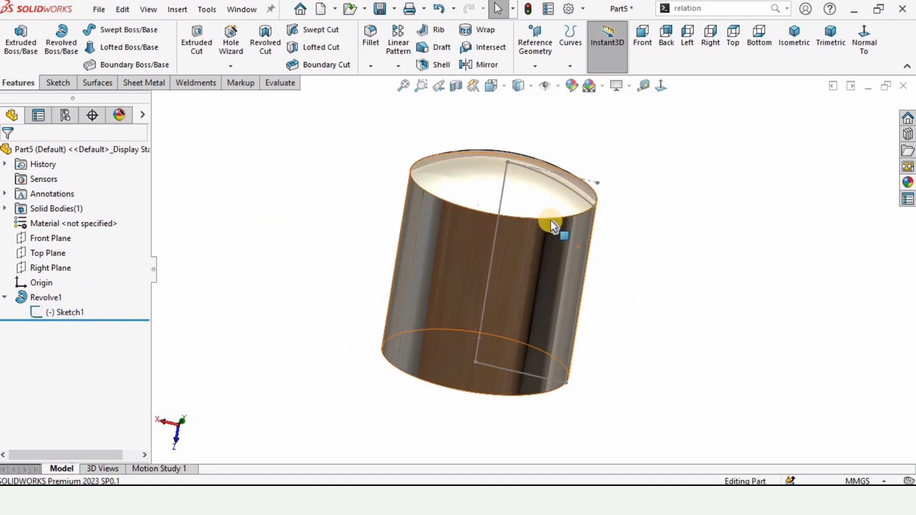
left_click(537, 66)
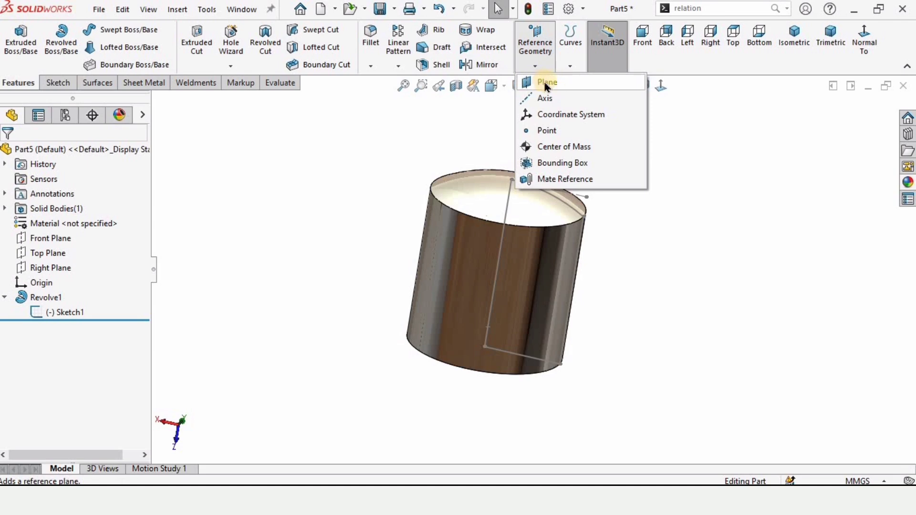
left_click(547, 83)
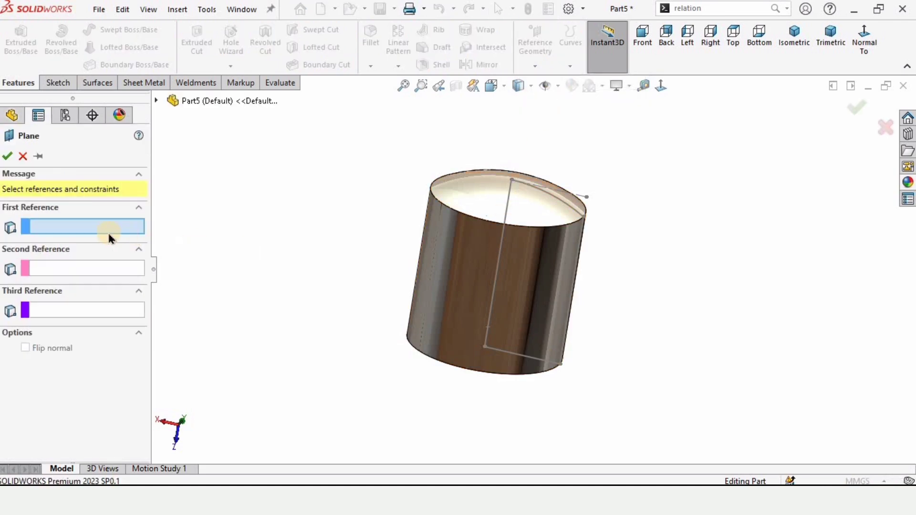
middle_click_drag(523, 282, 499, 216)
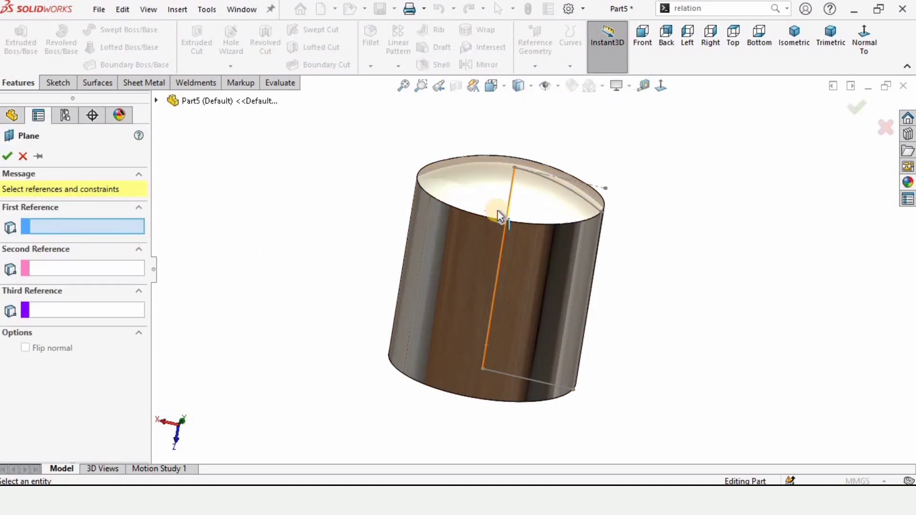
left_click(513, 191)
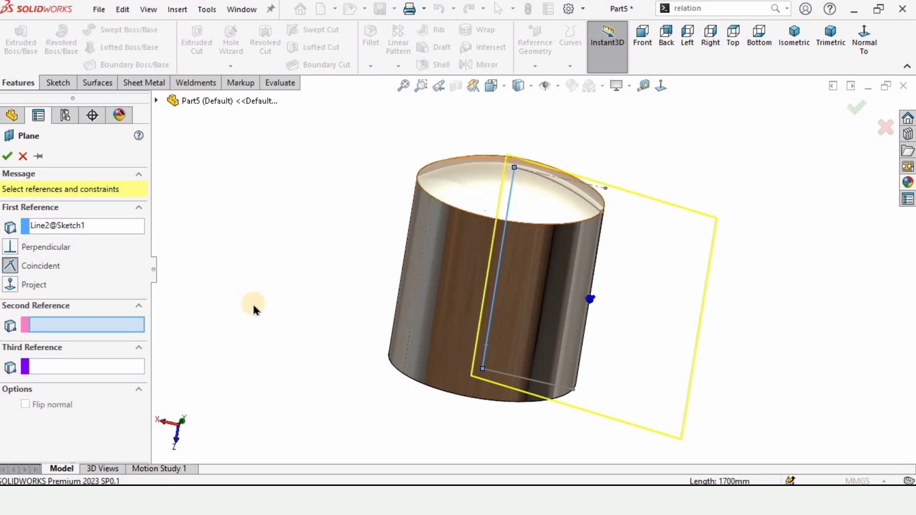
scroll(524, 194, "down", 5)
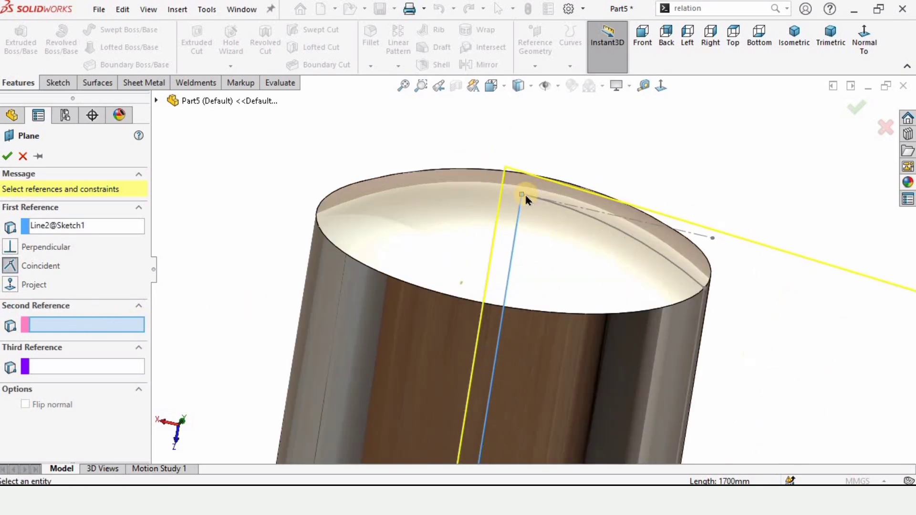
left_click(521, 205)
scroll(527, 207, "up", 3)
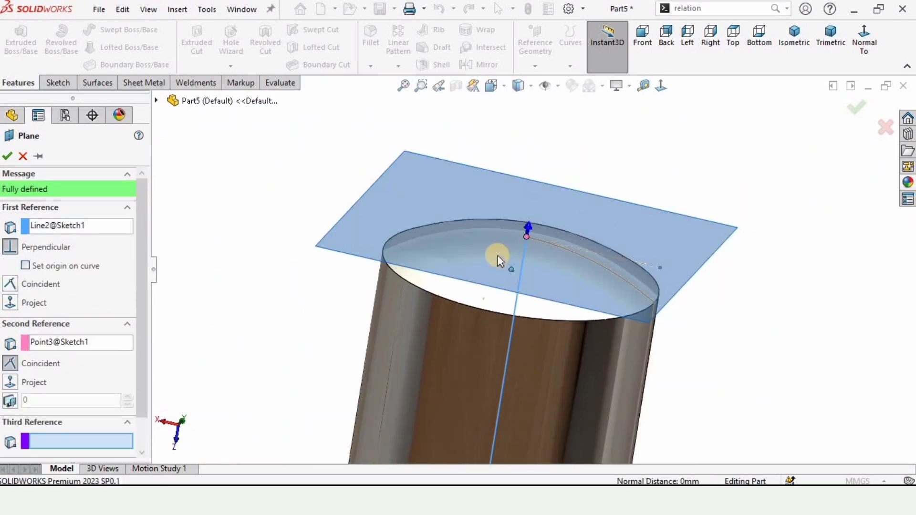
mouse_move(496, 258)
middle_mouse_down()
mouse_move(507, 194)
mouse_move(531, 217)
mouse_move(517, 235)
mouse_move(514, 290)
mouse_move(505, 274)
middle_mouse_up()
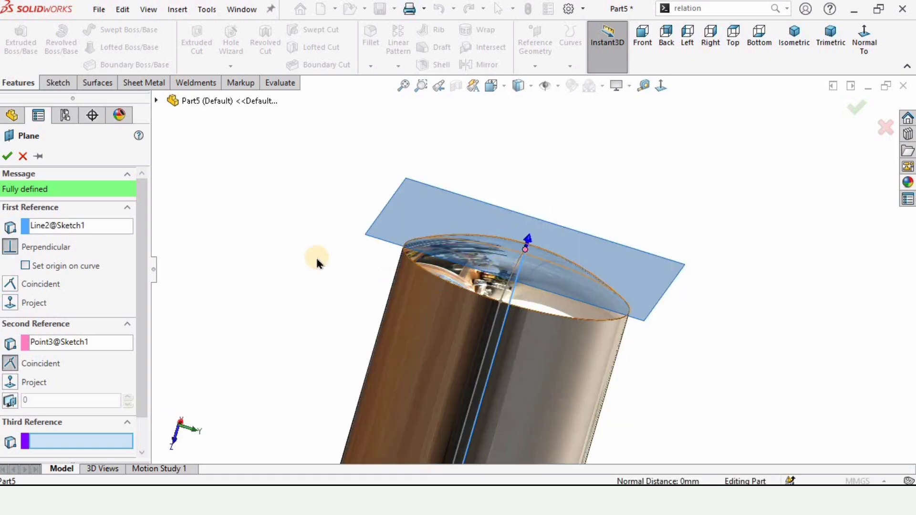
left_click(6, 157)
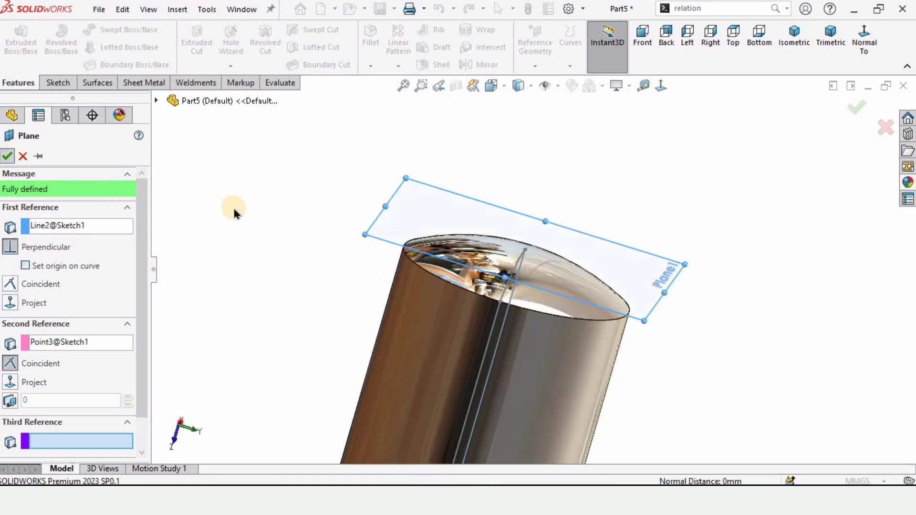
Start a sketch on the new reference plane and convert the body's circular rim edge into a sketch circle
left_click(430, 195)
left_click(490, 154)
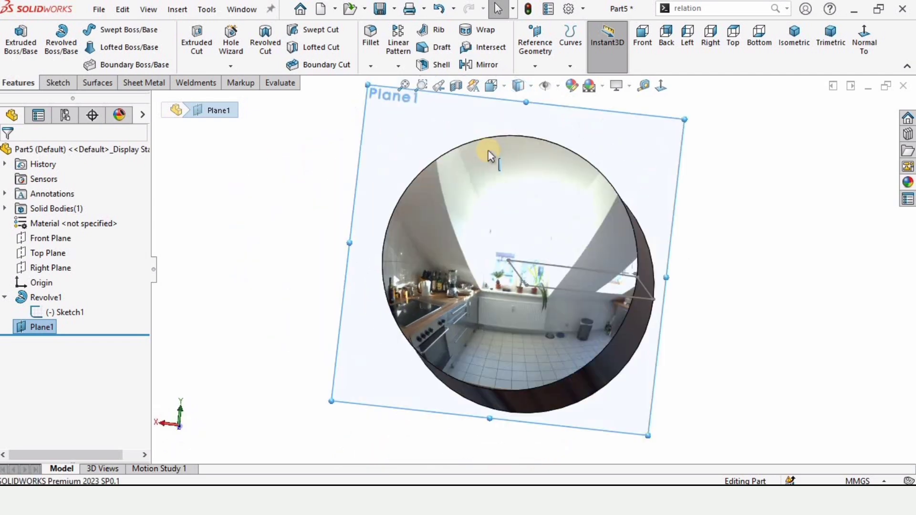
left_click(265, 189)
scroll(566, 239, "down", 1)
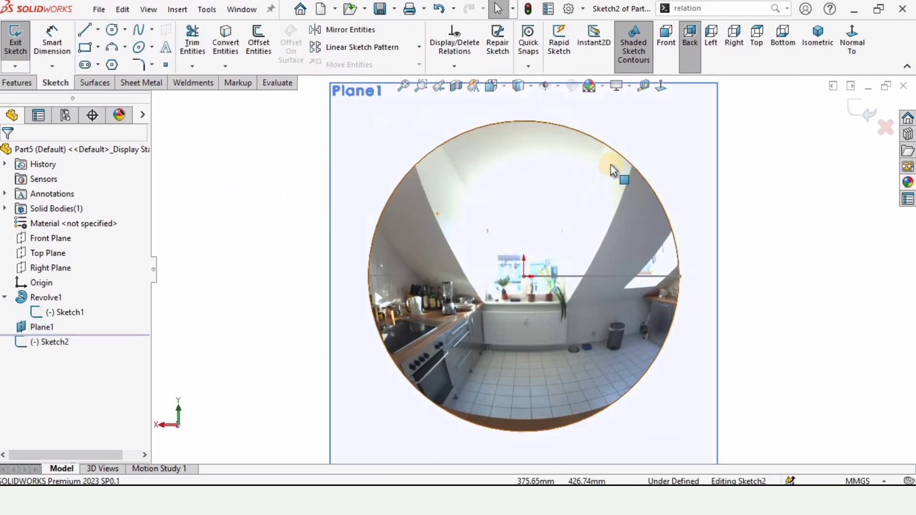
left_click(616, 151)
left_click(328, 106)
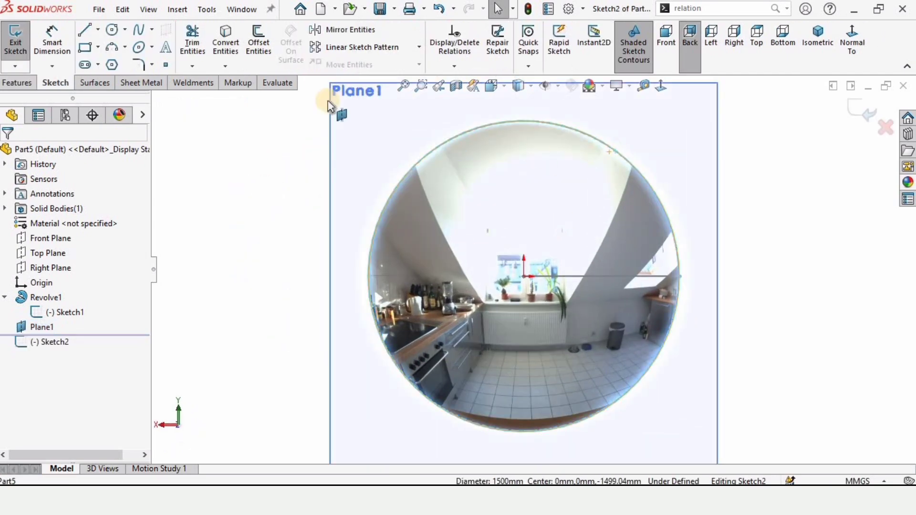
left_click(226, 49)
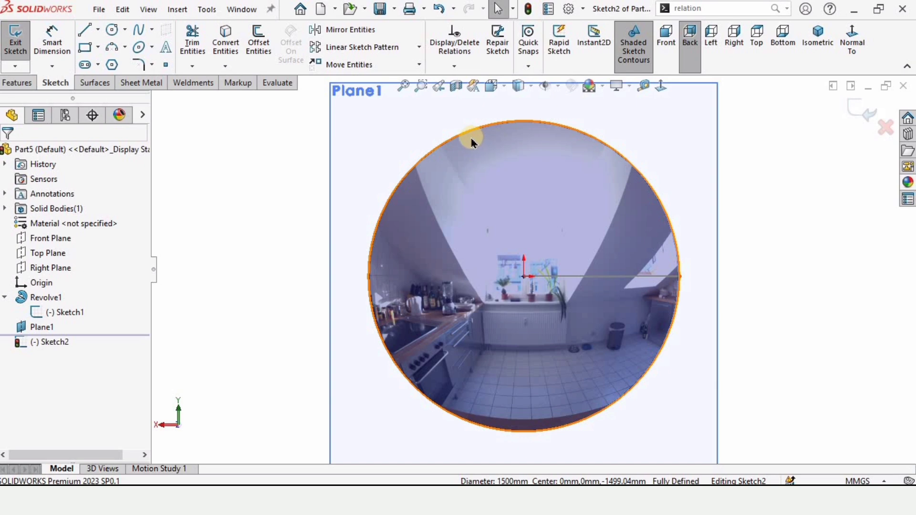
left_click(207, 136)
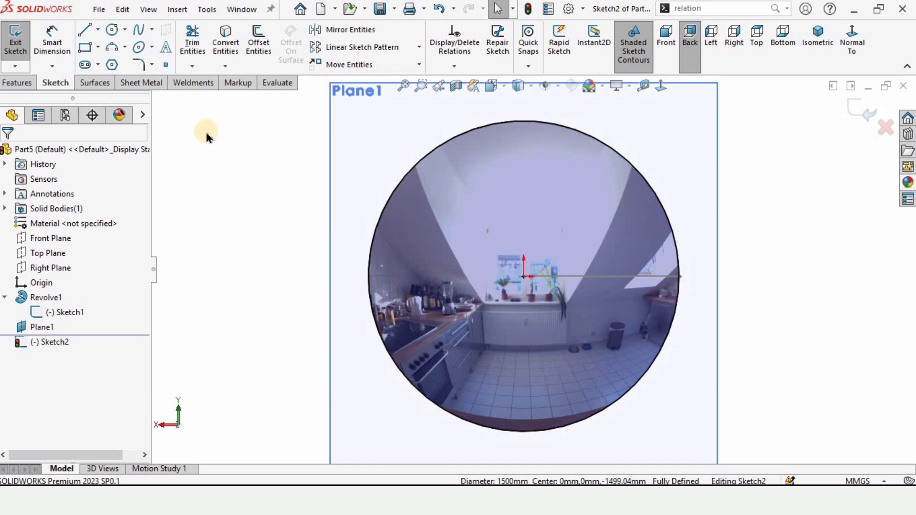
Draw two crossing center rectangles at the origin, one tall and narrow and one wide and low, both extending beyond the circle
left_click(97, 47)
left_click(123, 80)
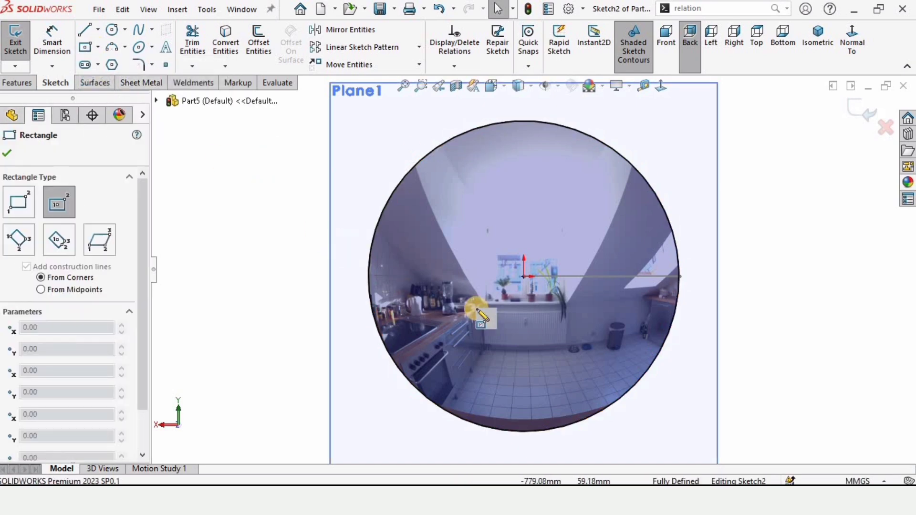
left_click(524, 278)
scroll(527, 200, "up", 2)
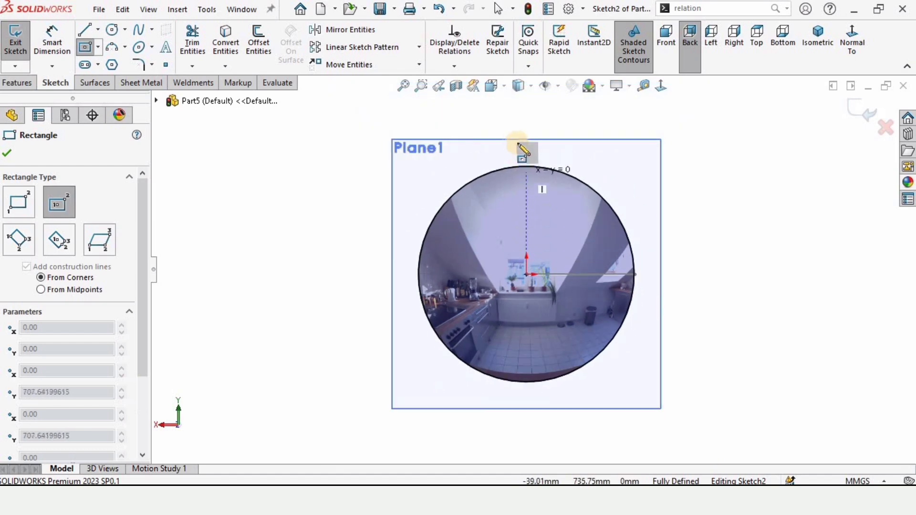
left_click(502, 123)
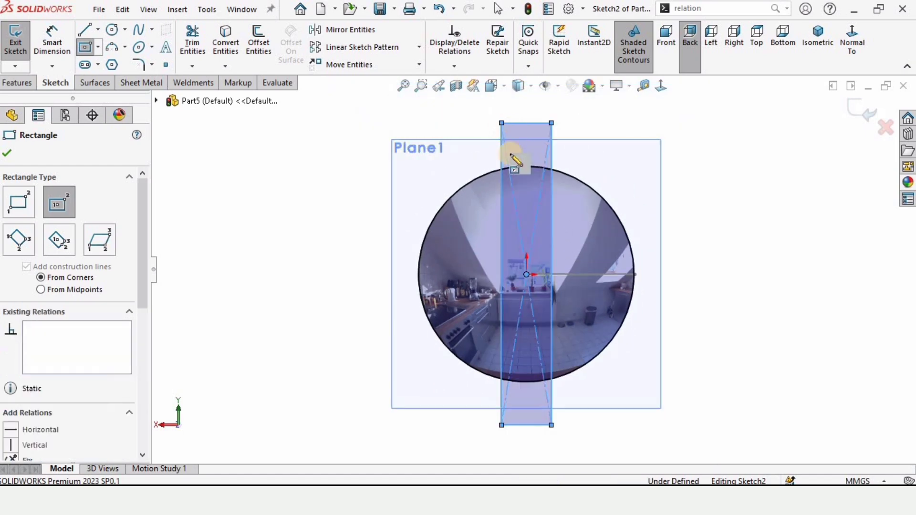
left_click(526, 275)
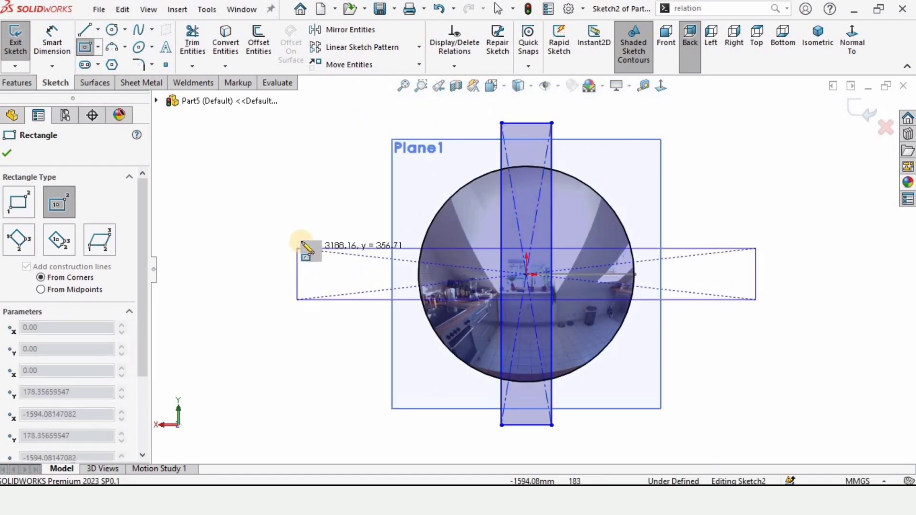
left_click(301, 241)
Draw a vertical centerline across the circle from its upper to its lower quadrant point
left_click(98, 30)
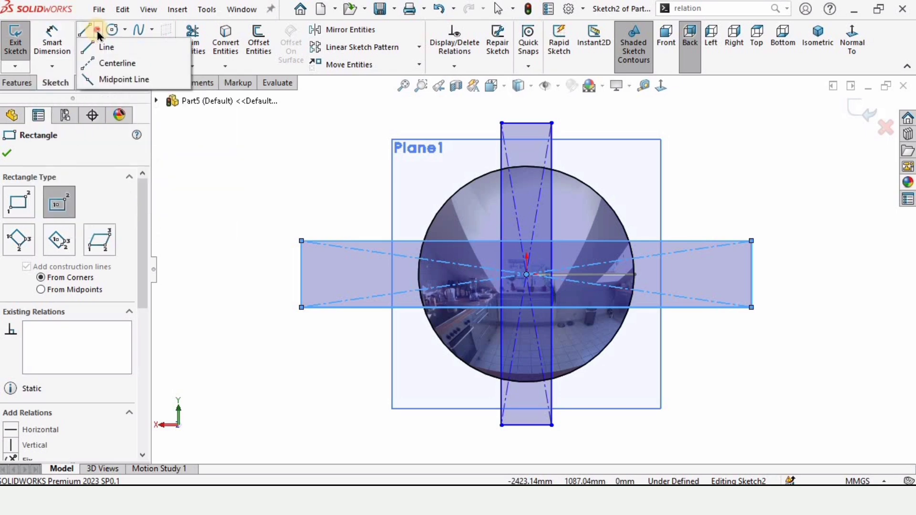
left_click(100, 31)
left_click(119, 65)
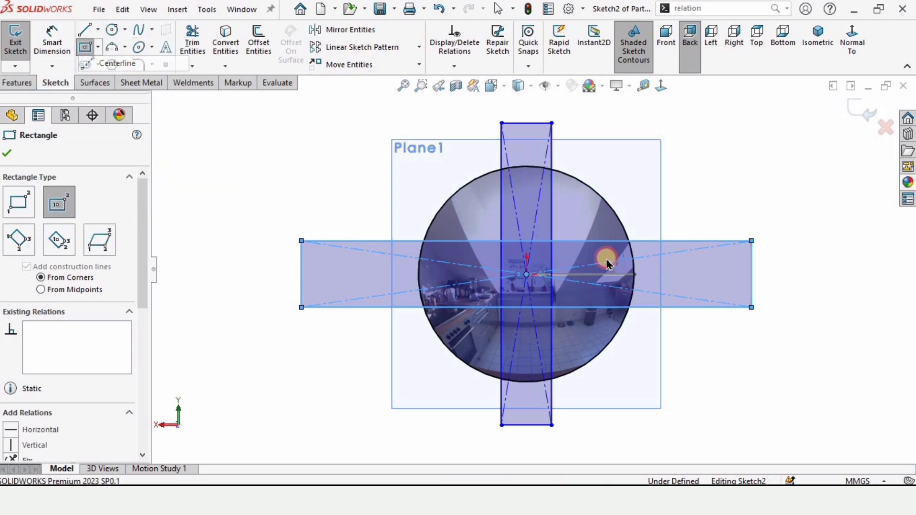
scroll(531, 187, "down", 1)
scroll(535, 265, "up", 2)
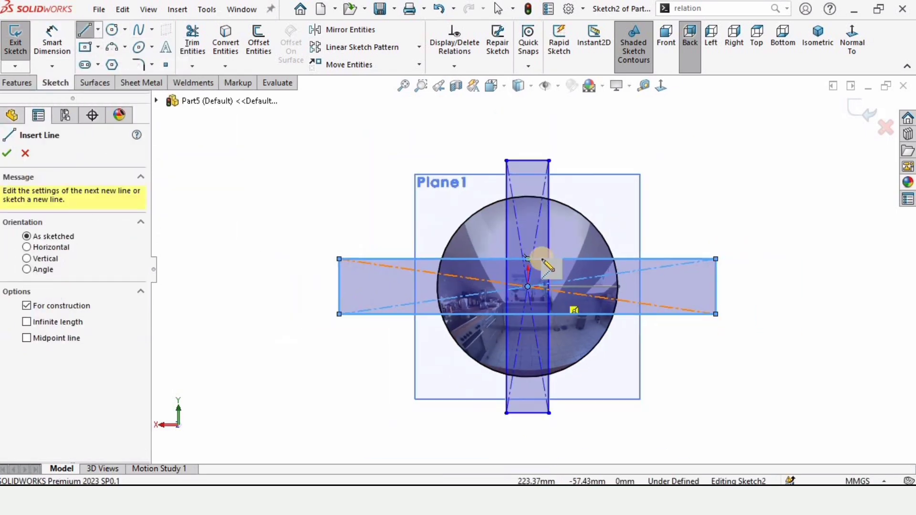
scroll(553, 285, "down", 2)
left_click(515, 155)
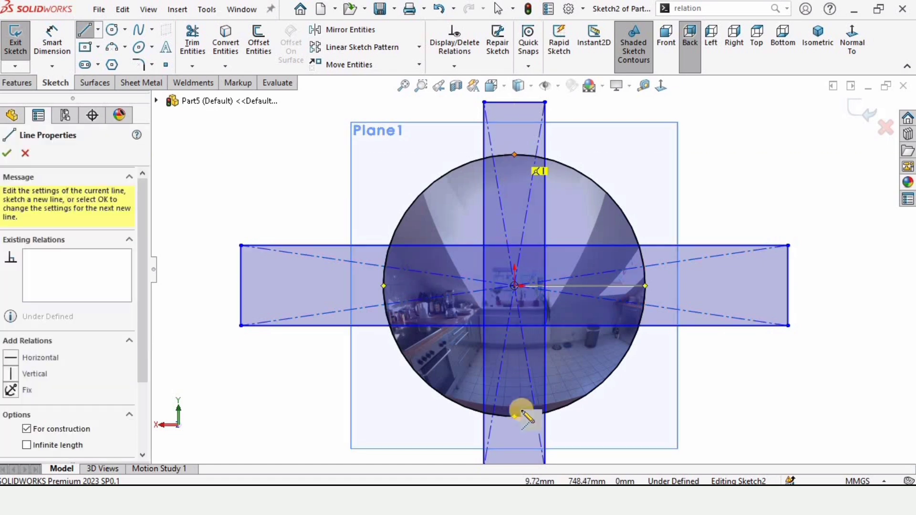
left_click(515, 416)
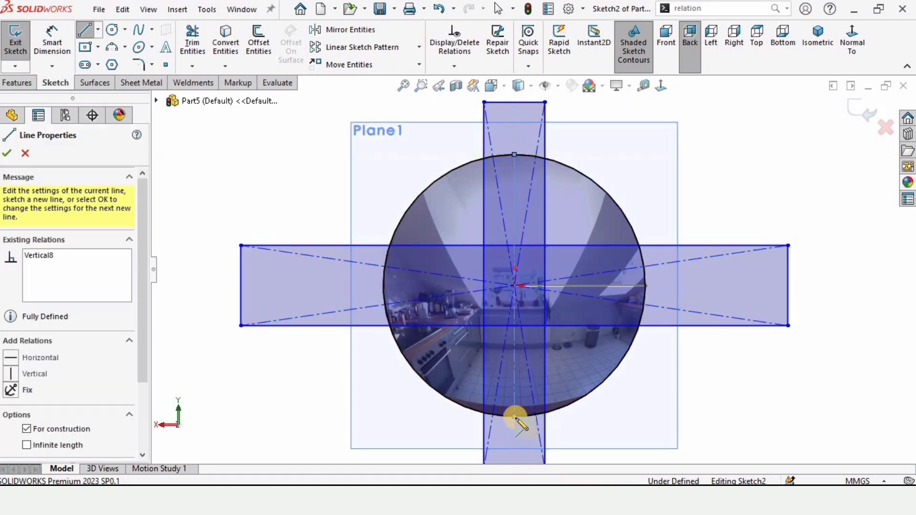
Draw a horizontal centerline across the circle between its left and right quadrant points
key("Escape")
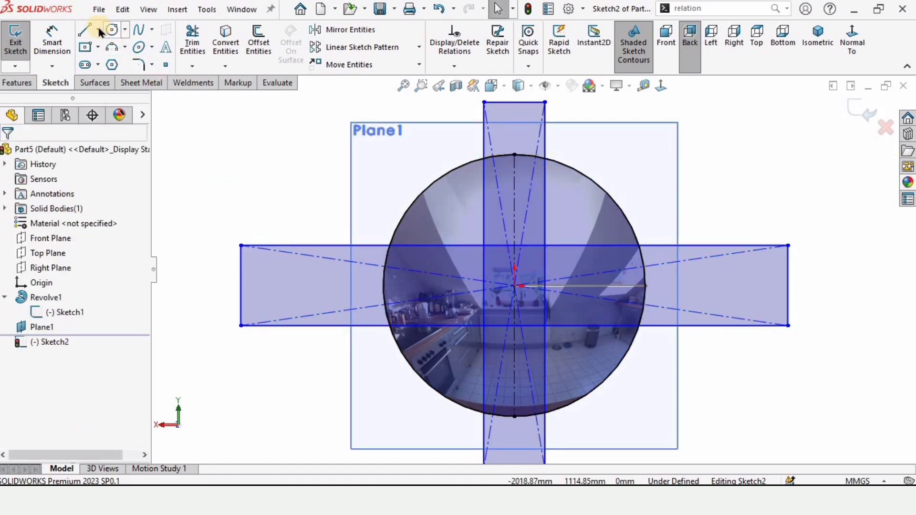
left_click(98, 30)
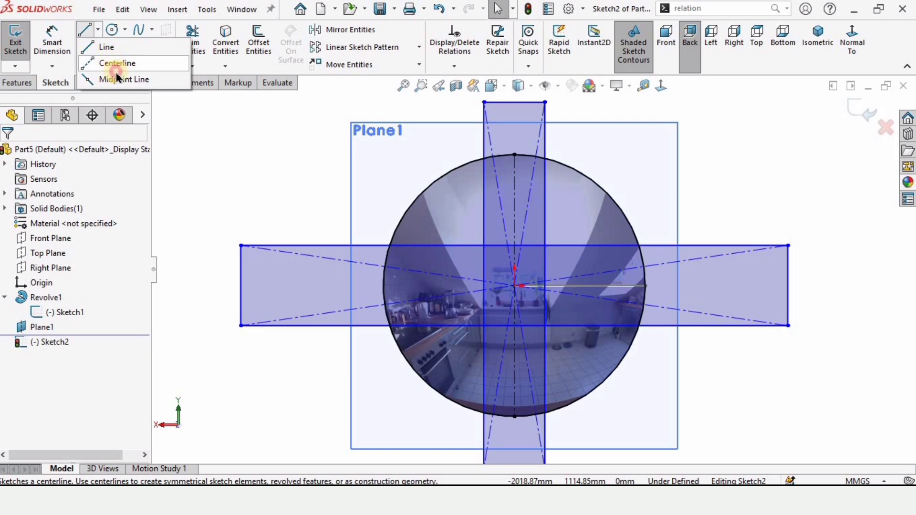
left_click(116, 62)
left_click(384, 286)
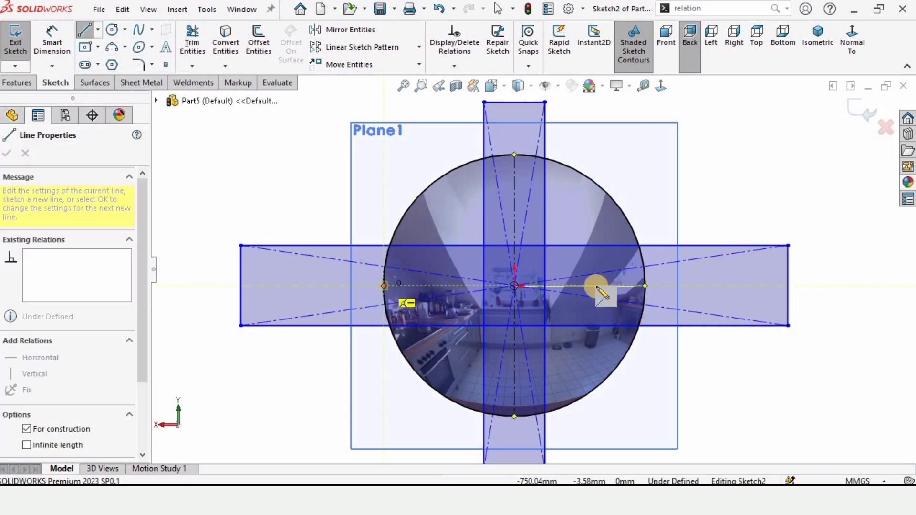
double_click(645, 286)
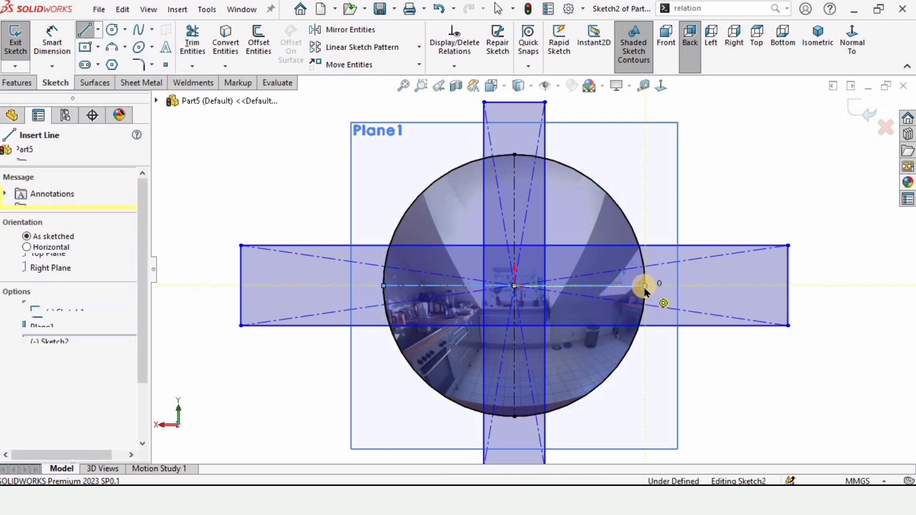
key("Escape")
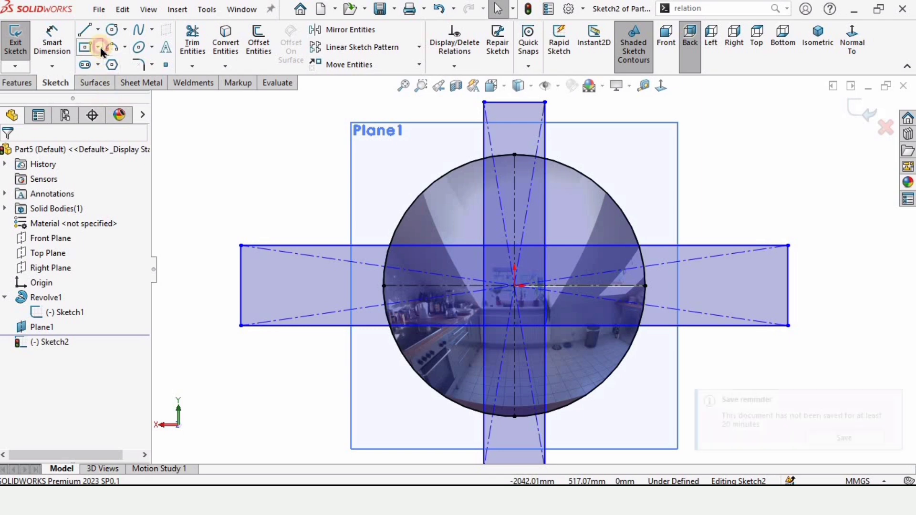
Draw a tilted 3 Point Center Rectangle centred on the origin, with all its corners inside the circle
left_click(99, 48)
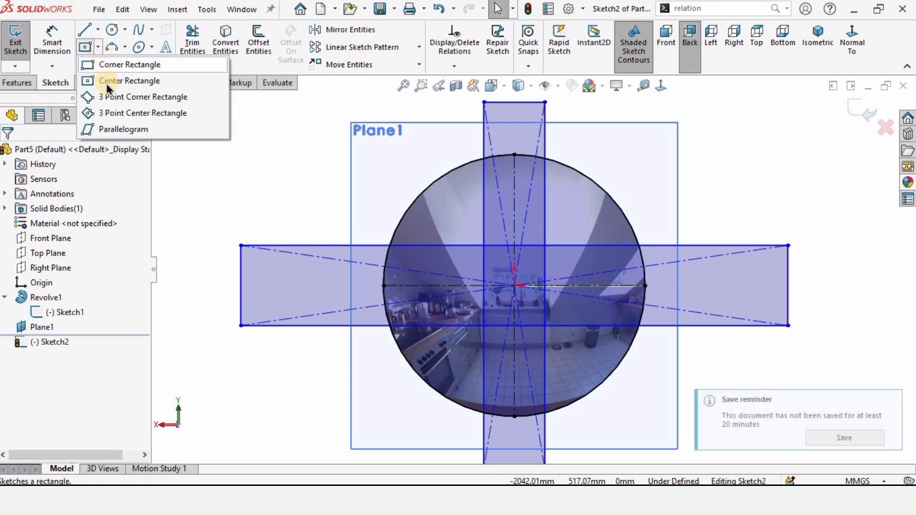
left_click(131, 114)
left_click(522, 283)
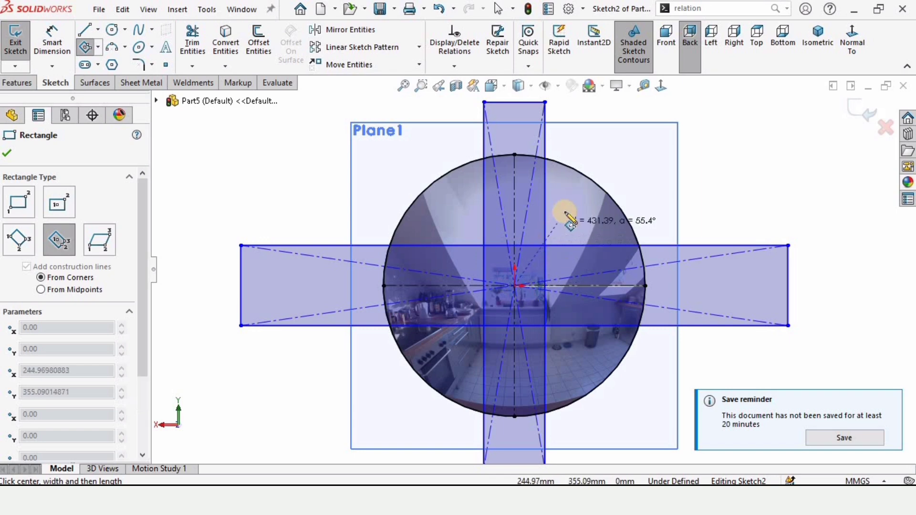
left_click(572, 210)
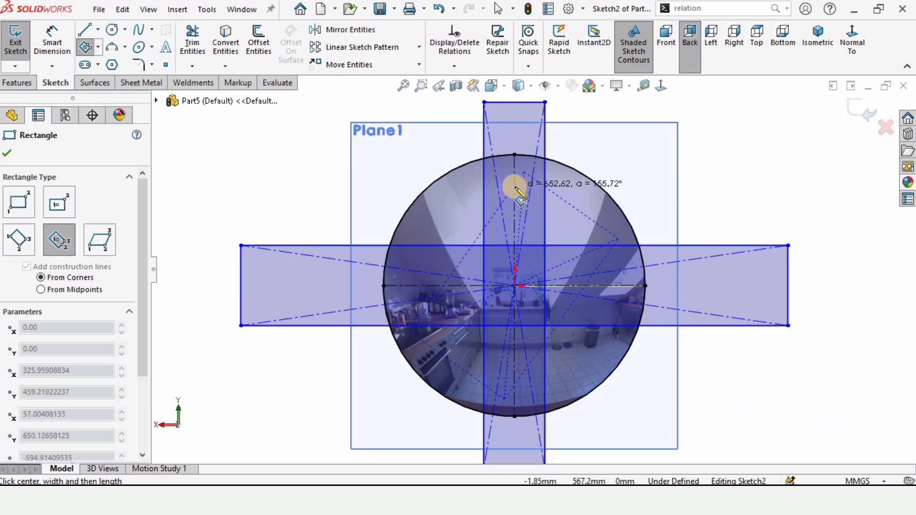
left_click(515, 194)
key("Escape")
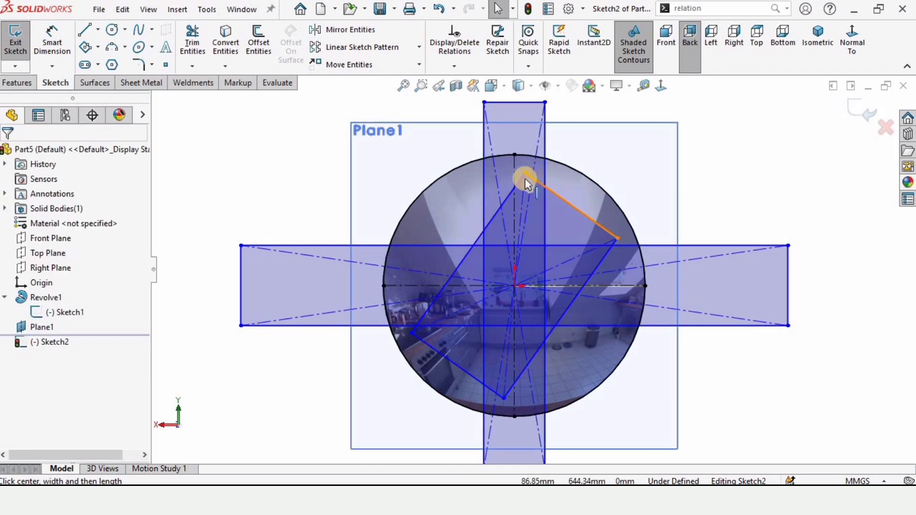
Make the tilted rectangle's uppermost corner coincident with the vertical centerline
scroll(522, 205, "down", 5)
left_click(530, 211)
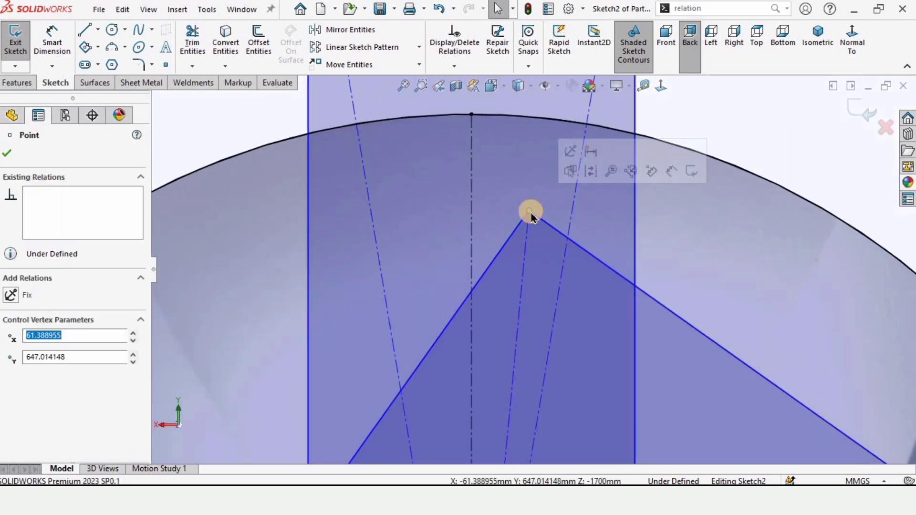
left_click(462, 211, "ctrl")
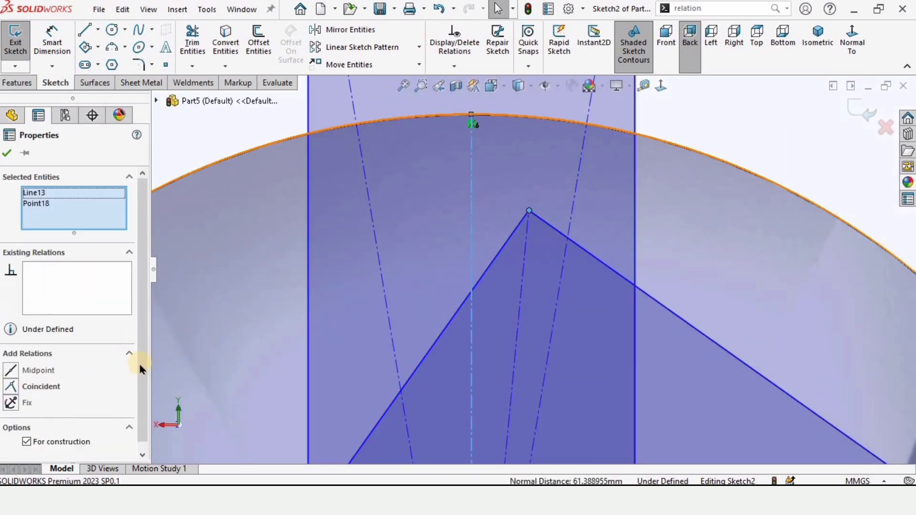
left_click(26, 388)
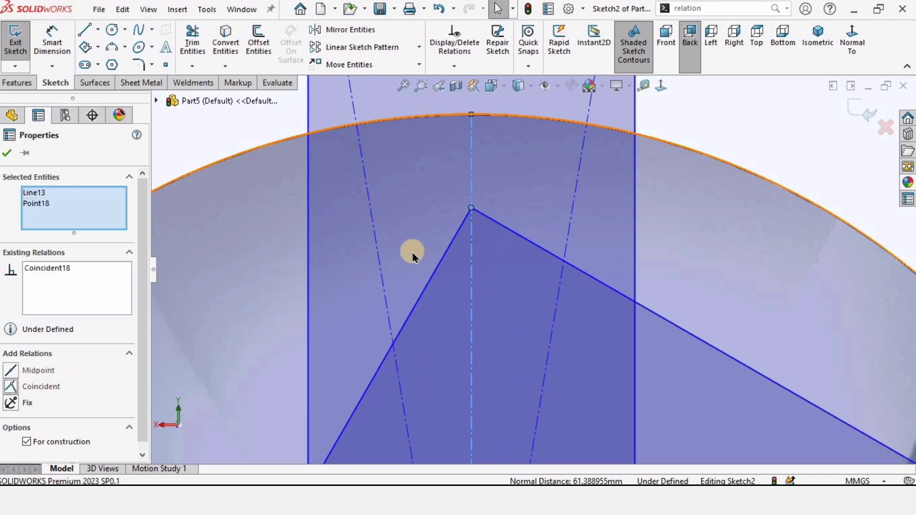
Make the tilted rectangle's right-hand corner coincident with the horizontal centerline
scroll(574, 305, "up", 4)
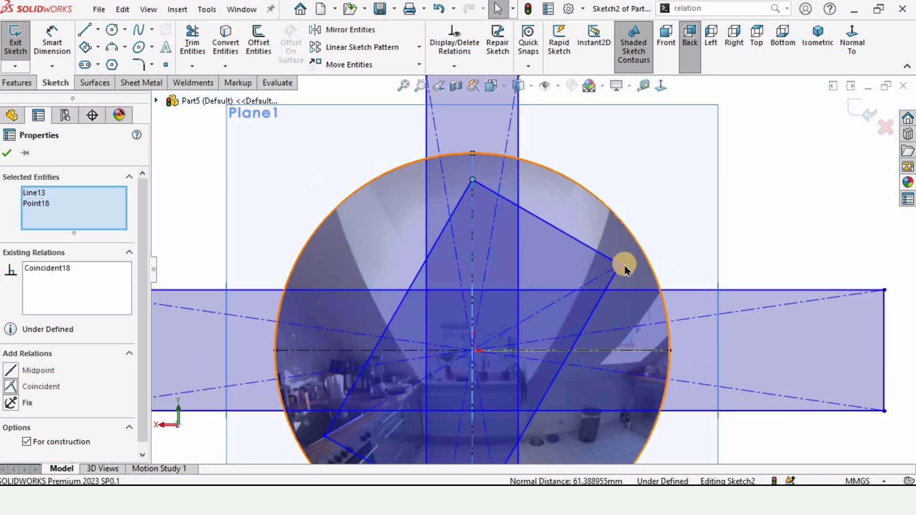
left_click(616, 266)
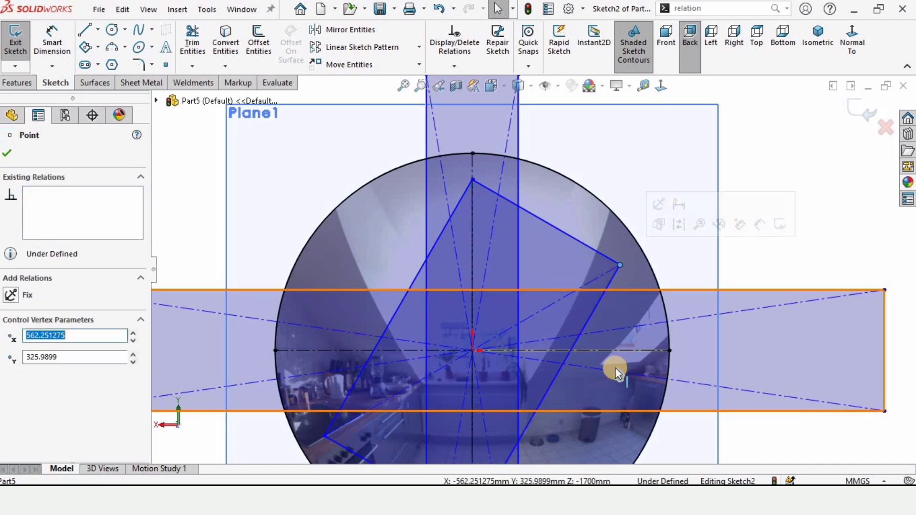
scroll(610, 358, "down", 3)
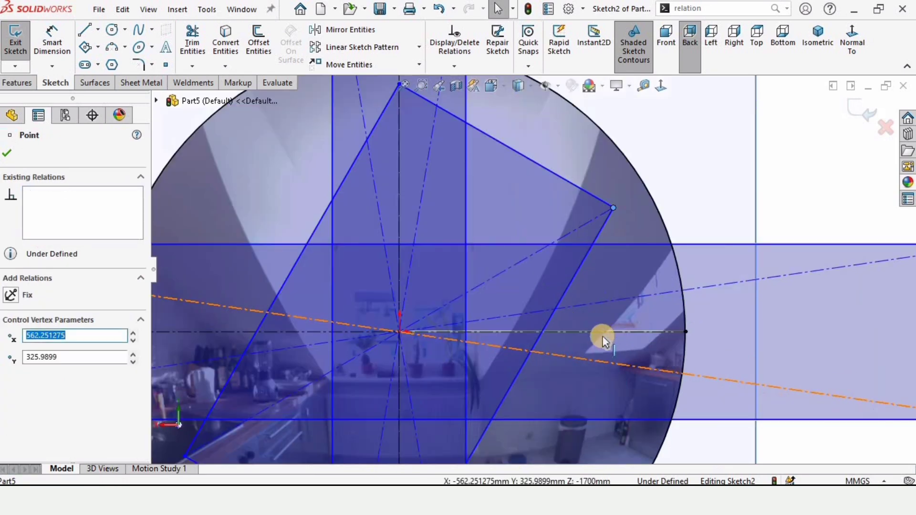
left_click(538, 331, "ctrl")
left_click(41, 386)
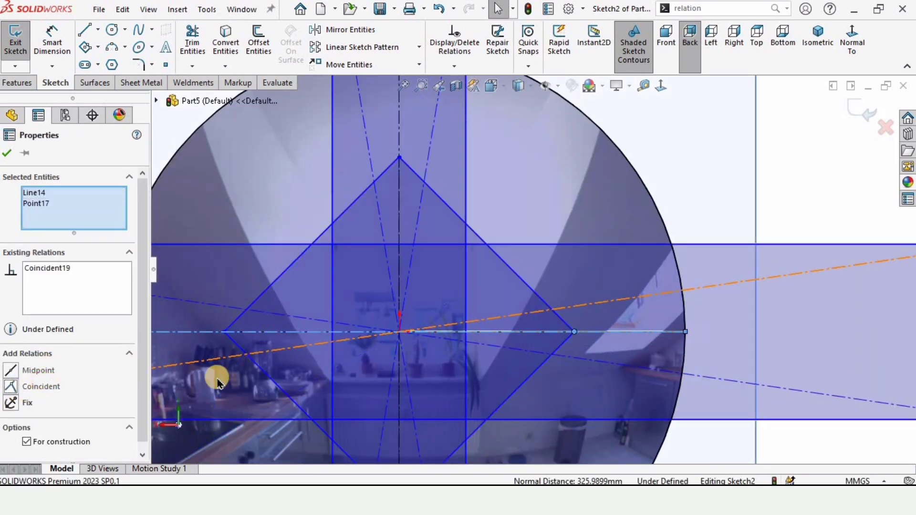
key("f")
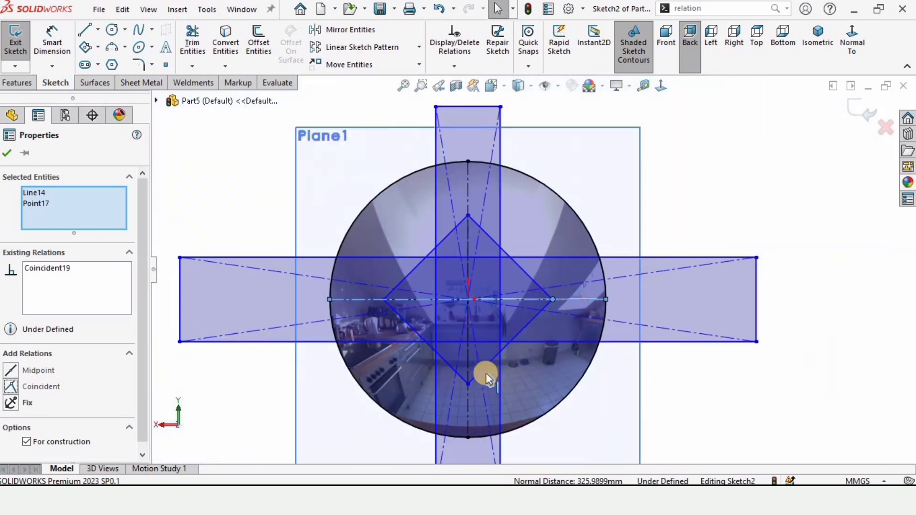
left_click(687, 152)
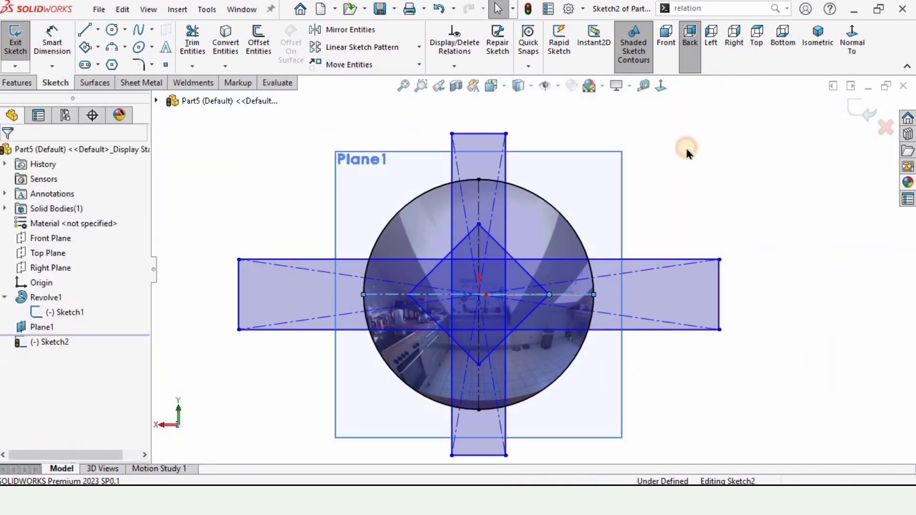
Dimension the lower-right side of the diamond-shaped rectangle to 600 mm
left_click(62, 38)
scroll(542, 304, "down", 2)
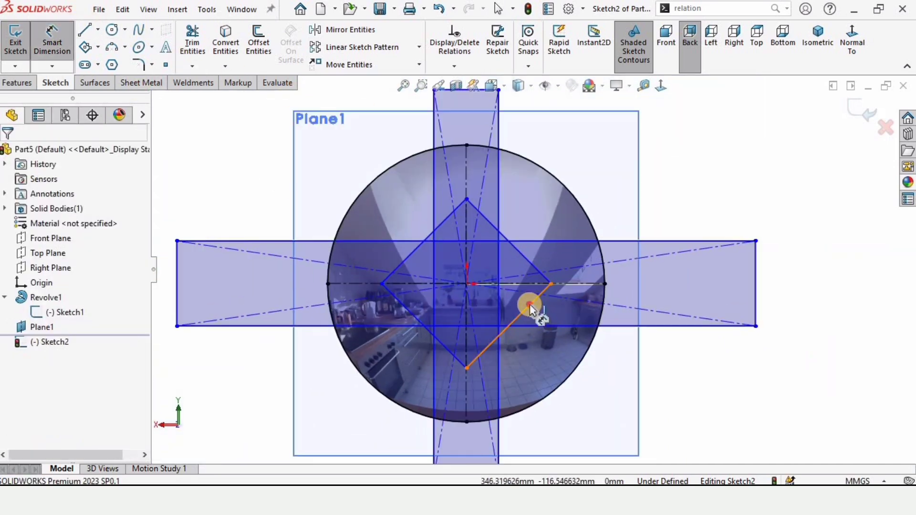
left_click(529, 304)
left_click(646, 388)
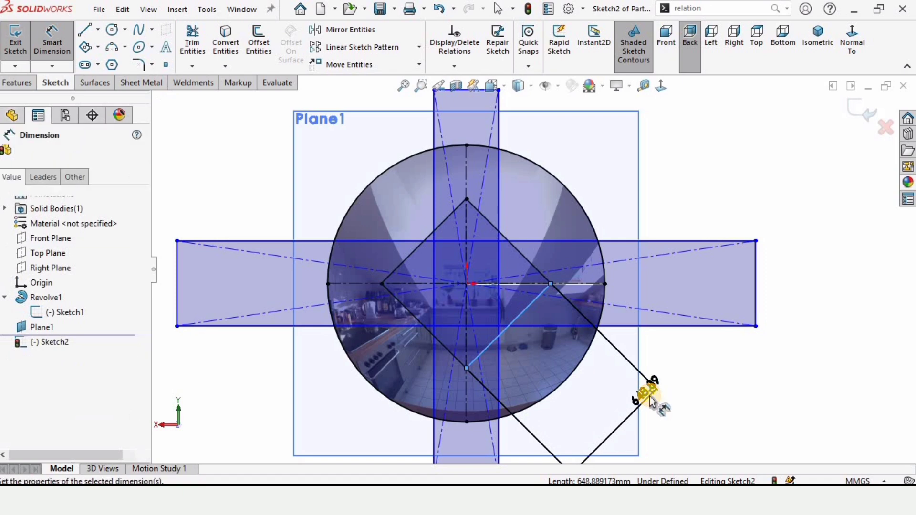
type("600")
key("Return")
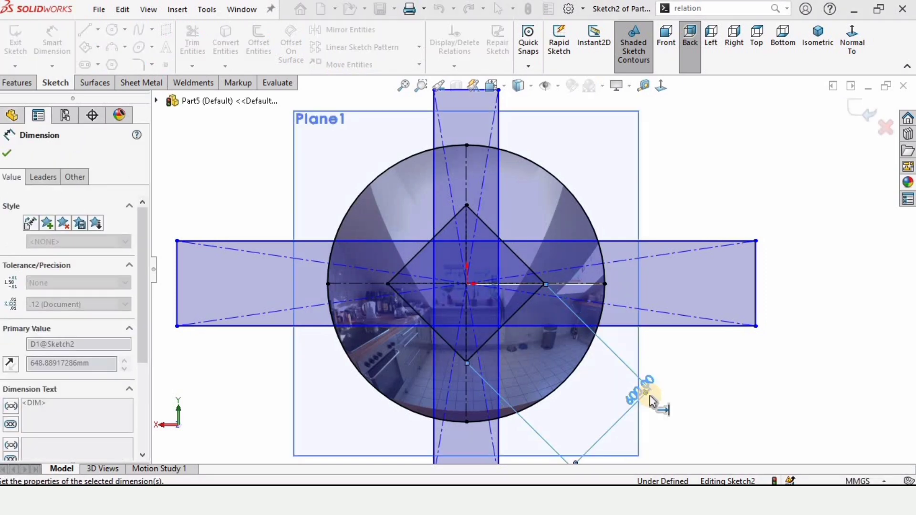
Dimension the short end of the wide horizontal rectangle to 200 mm
left_click(762, 265)
left_click(805, 267)
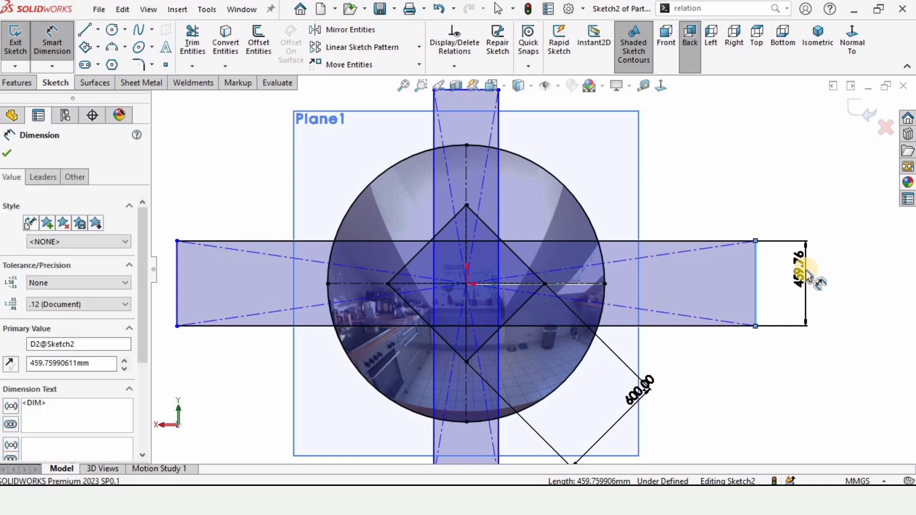
type("200")
key("Return")
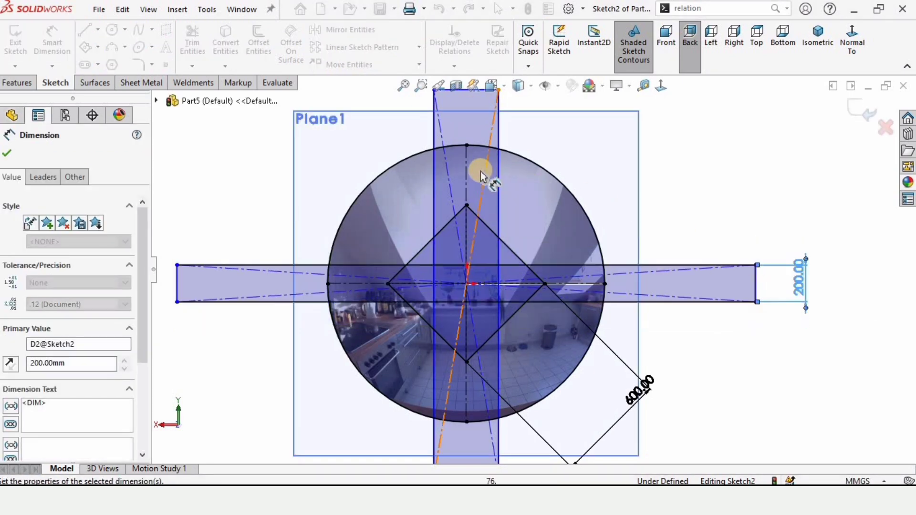
Dimension the short end of the tall vertical rectangle to 200 mm
scroll(498, 124, "up", 1)
left_click(496, 120)
scroll(498, 126, "up", 3)
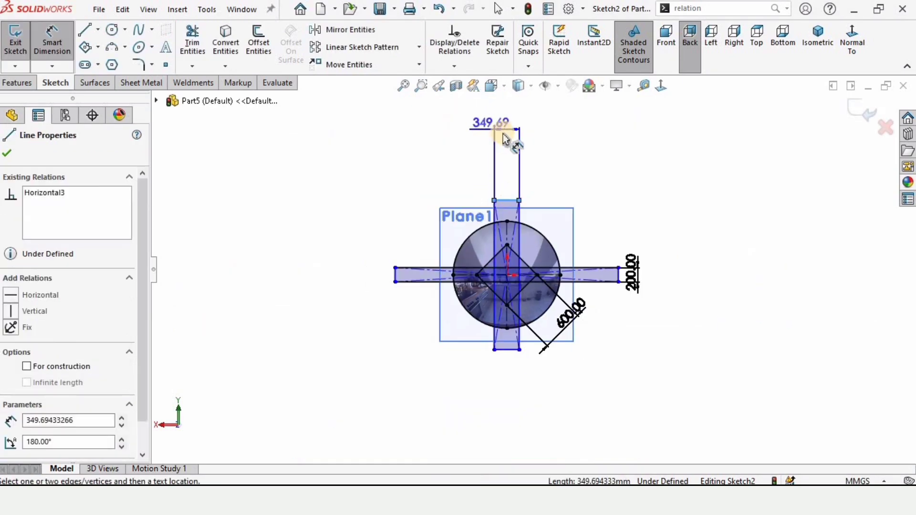
left_click(503, 131)
type("200")
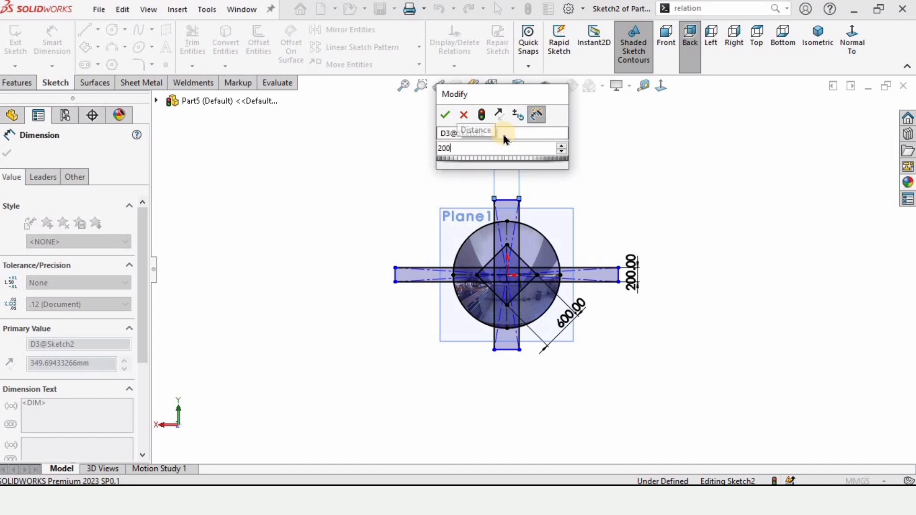
key("Return")
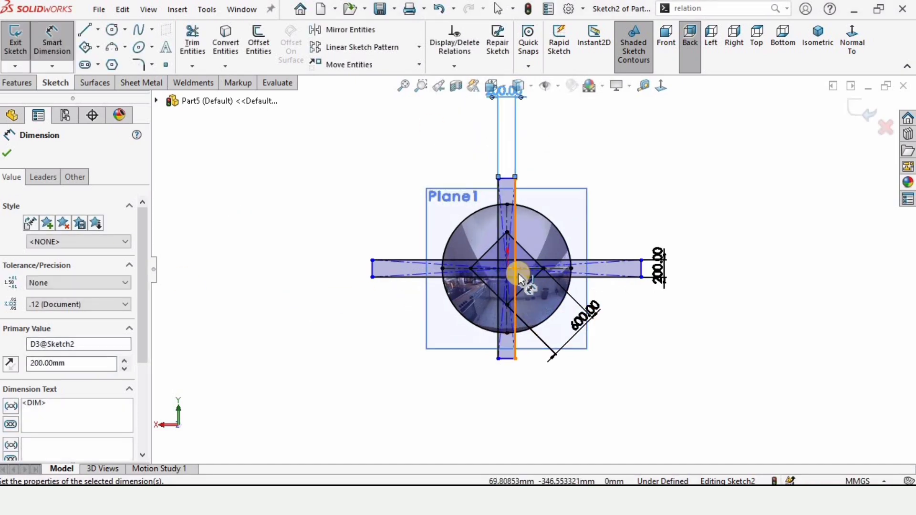
scroll(517, 273, "down", 5)
key("Escape")
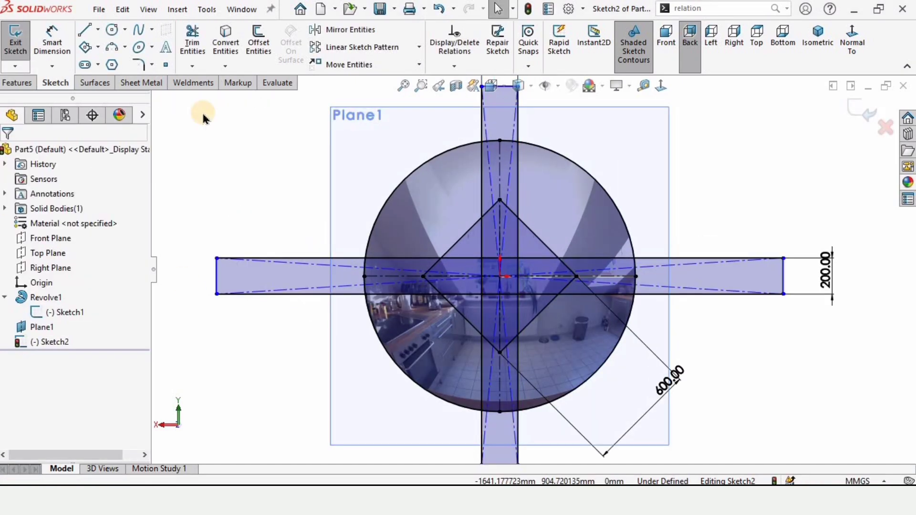
Power trim all parts of the two crossing rectangles that extend outside the circle
left_click(195, 34)
left_click(205, 52)
scroll(487, 159, "up", 1)
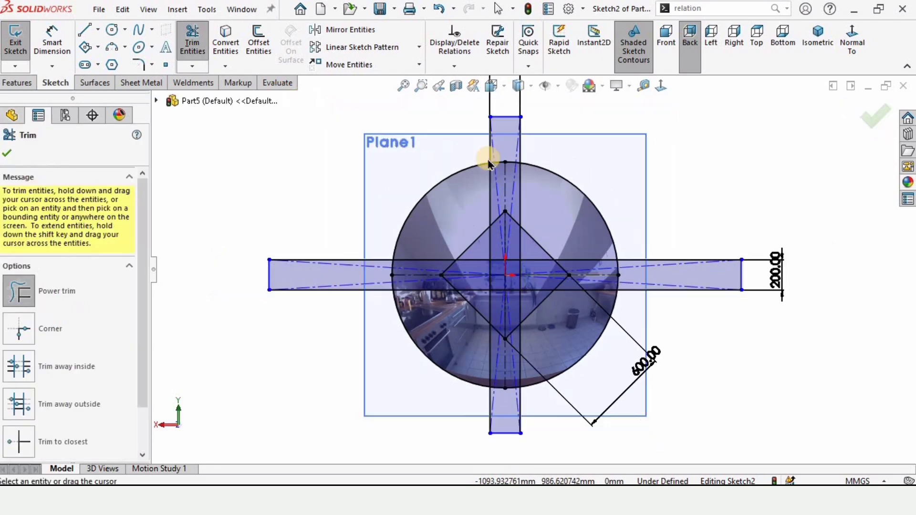
mouse_move(439, 143)
left_mouse_down()
mouse_move(501, 133)
mouse_move(533, 113)
left_mouse_up()
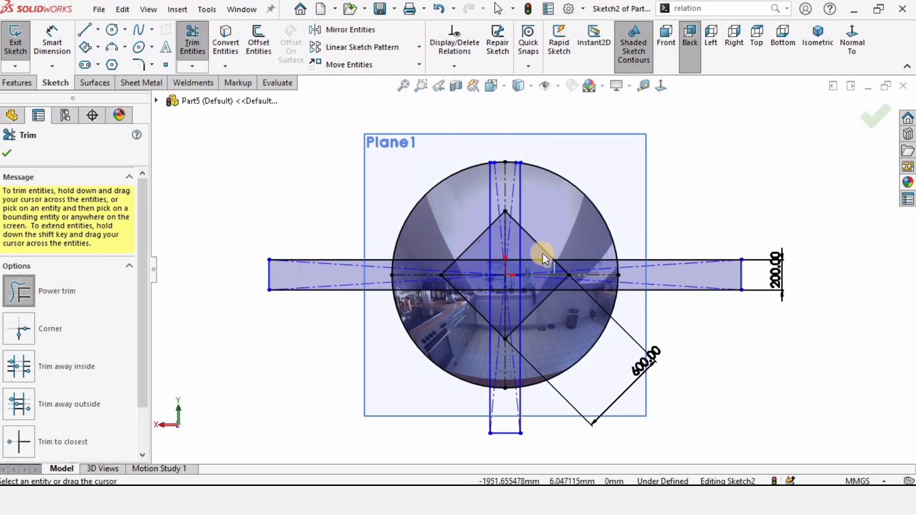
left_click_drag(678, 259, 716, 315)
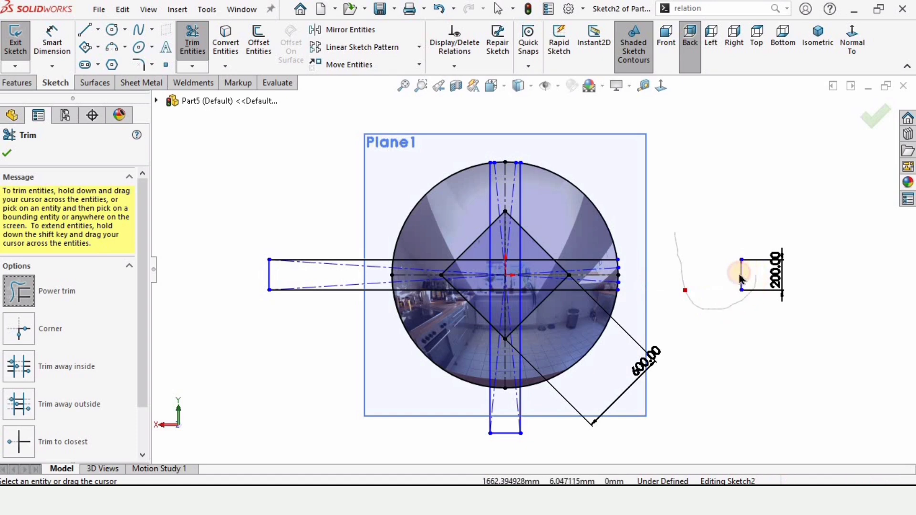
left_click_drag(741, 279, 694, 321)
left_click_drag(537, 398, 469, 395)
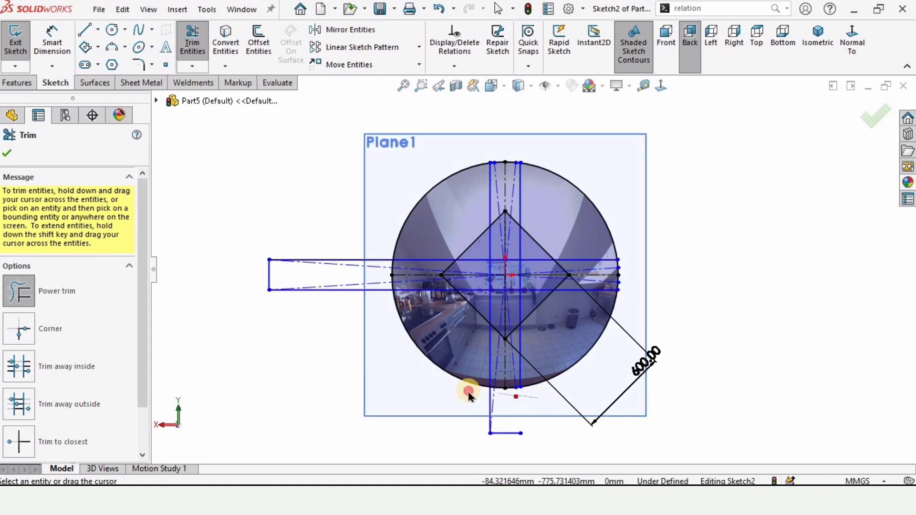
left_click_drag(375, 332, 302, 224)
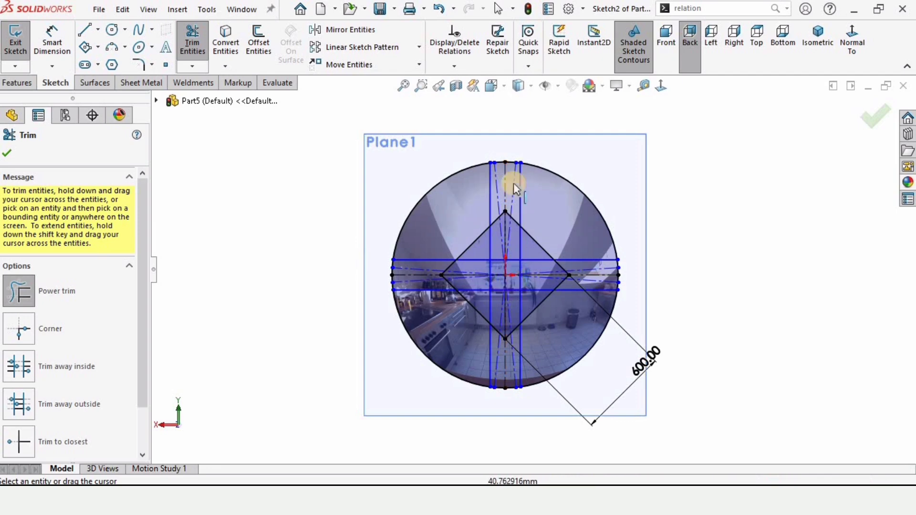
Power trim the parts of both crossing rectangles and their construction lines that lie inside the diamond
scroll(513, 179, "down", 2)
scroll(534, 358, "up", 2)
scroll(525, 372, "down", 2)
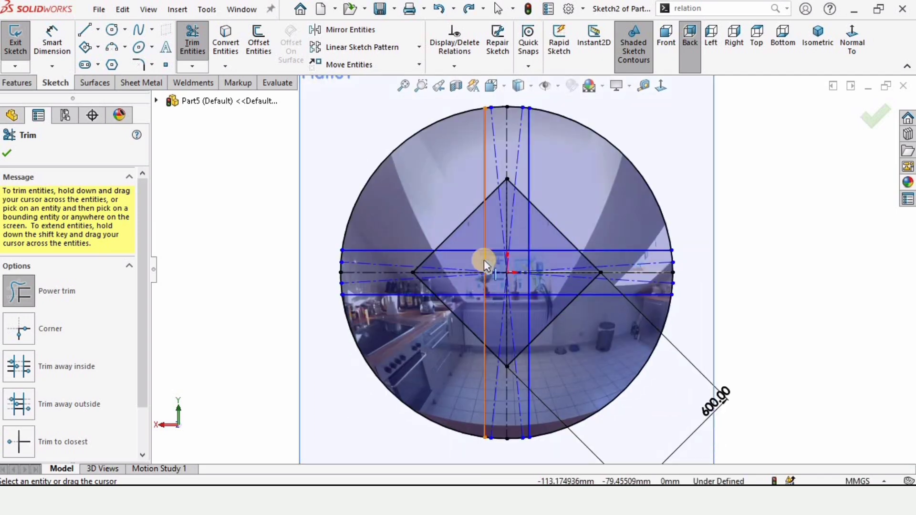
scroll(488, 234, "down", 2)
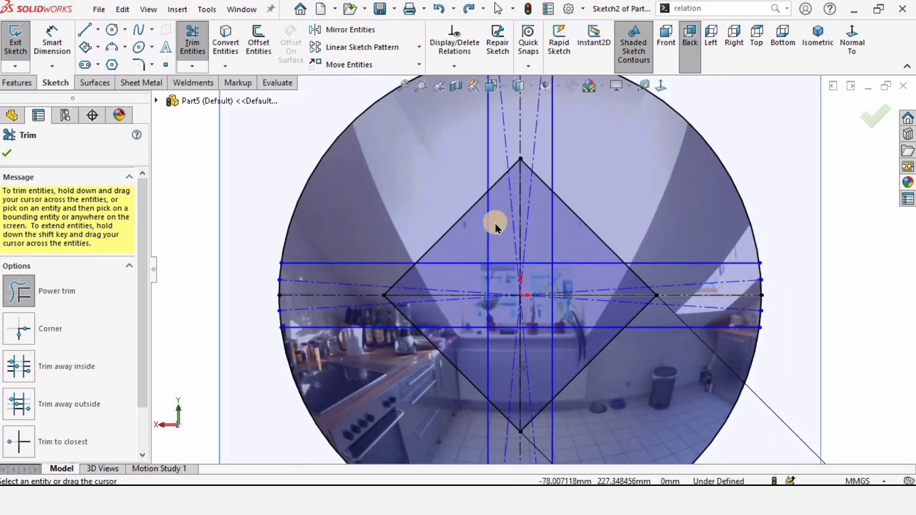
scroll(492, 230, "down", 2)
mouse_move(433, 274)
left_mouse_down()
mouse_move(435, 382)
mouse_move(468, 409)
mouse_move(546, 428)
left_mouse_up()
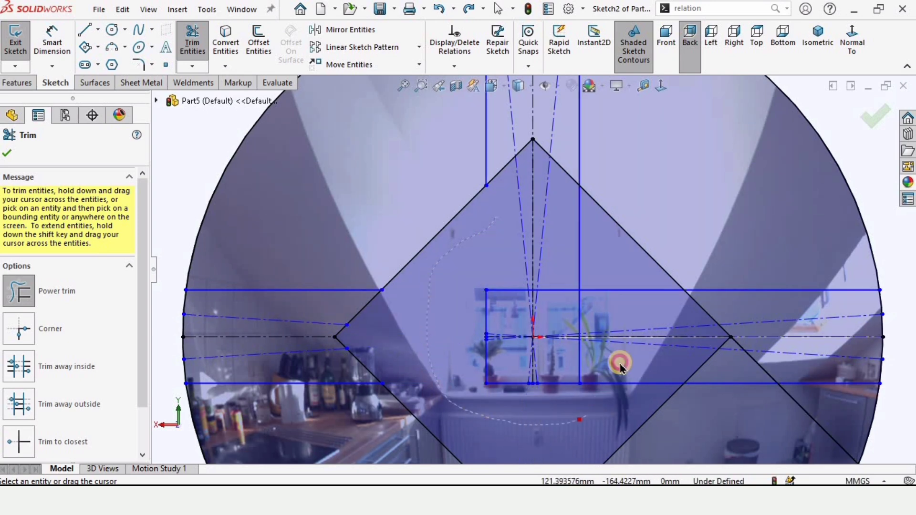
mouse_move(620, 368)
left_mouse_down()
mouse_move(595, 278)
mouse_move(573, 279)
left_mouse_up()
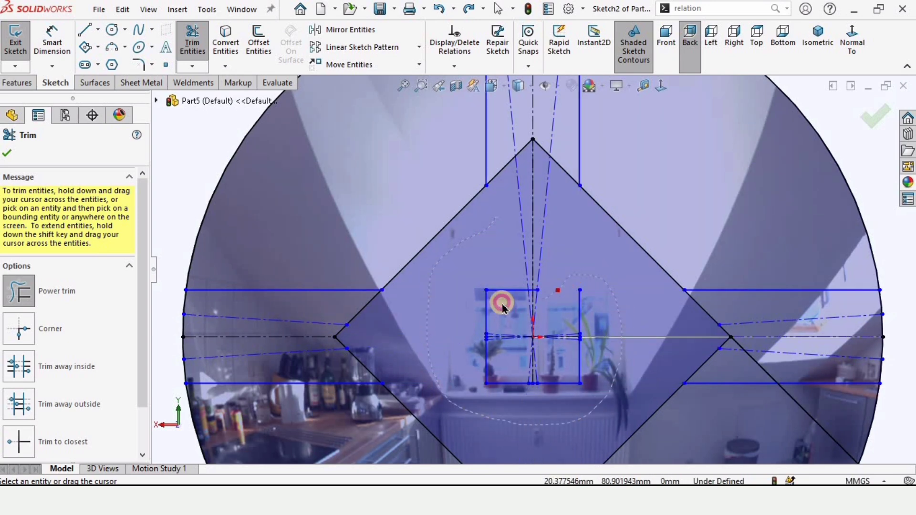
left_click_drag(503, 308, 475, 283)
mouse_move(498, 393)
left_mouse_down()
mouse_move(558, 385)
mouse_move(597, 307)
left_mouse_up()
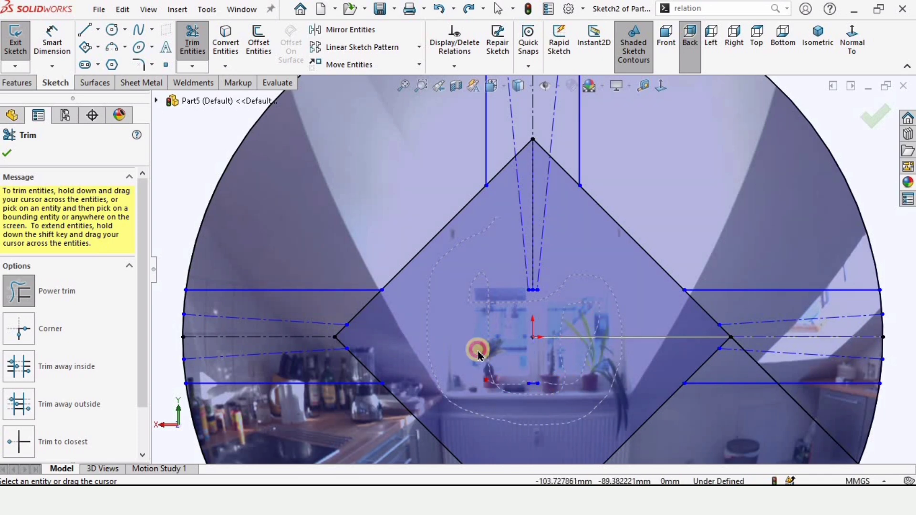
left_click_drag(535, 277, 552, 241)
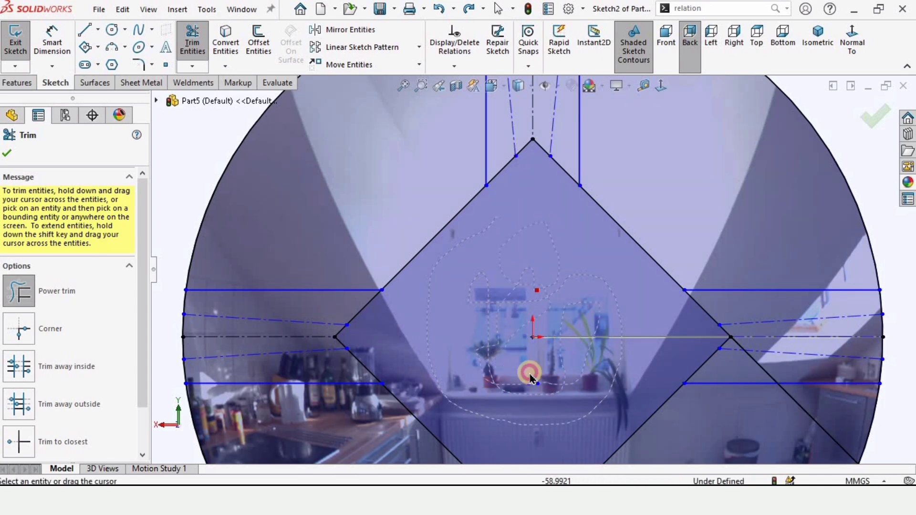
left_click_drag(531, 377, 541, 396)
Power trim the diamond's corner tips and the leftover construction lines inside the upper and left cross arms
scroll(529, 272, "up", 3)
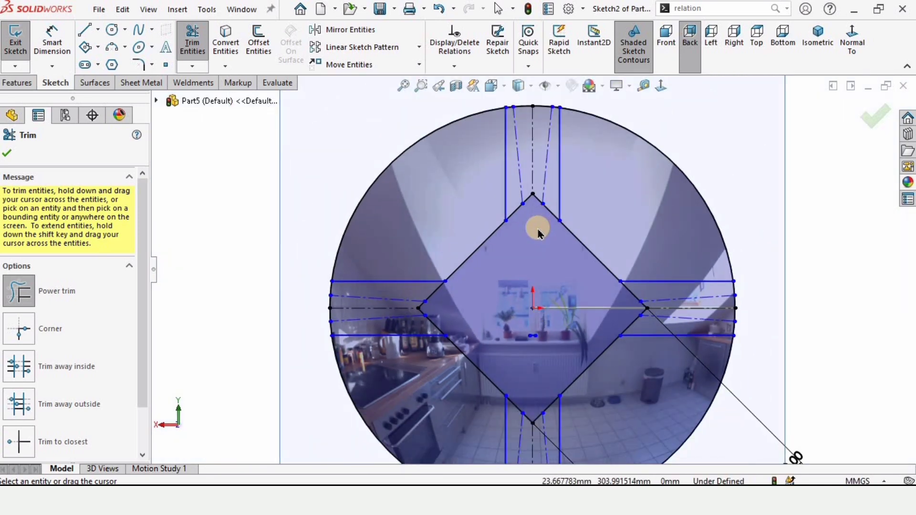
scroll(538, 228, "down", 4)
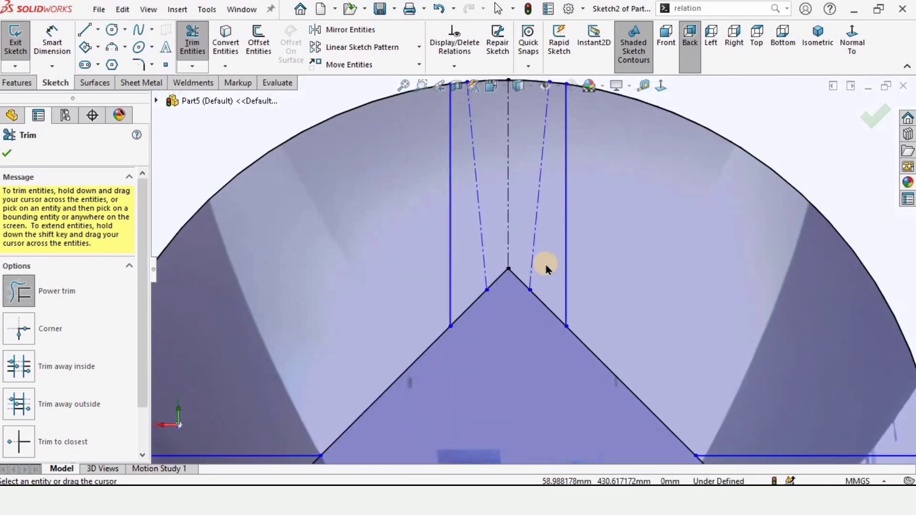
mouse_move(545, 268)
left_mouse_down()
mouse_move(511, 310)
mouse_move(470, 265)
mouse_move(514, 242)
left_mouse_up()
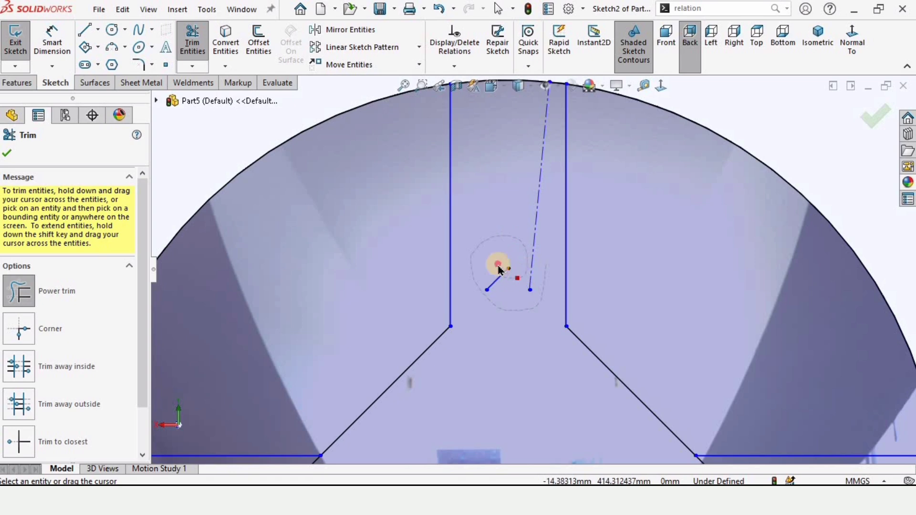
scroll(499, 350, "up", 4)
scroll(482, 256, "down", 6)
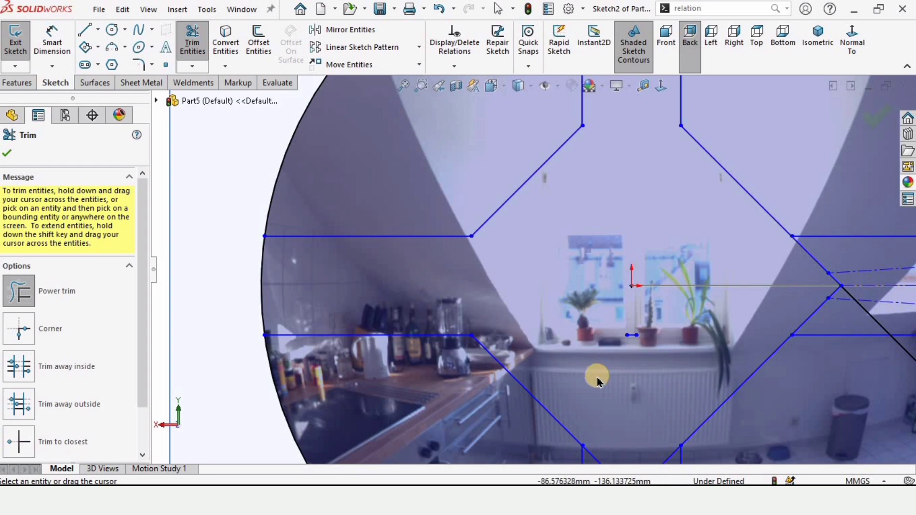
Power trim the diamond's corner tips and the leftover construction lines inside the lower and right cross arms
scroll(597, 378, "up", 4)
scroll(597, 379, "down", 4)
mouse_move(570, 315)
left_mouse_down()
mouse_move(529, 284)
mouse_move(505, 322)
mouse_move(551, 311)
mouse_move(548, 368)
mouse_move(548, 309)
left_mouse_up()
scroll(544, 265, "up", 3)
scroll(594, 152, "down", 3)
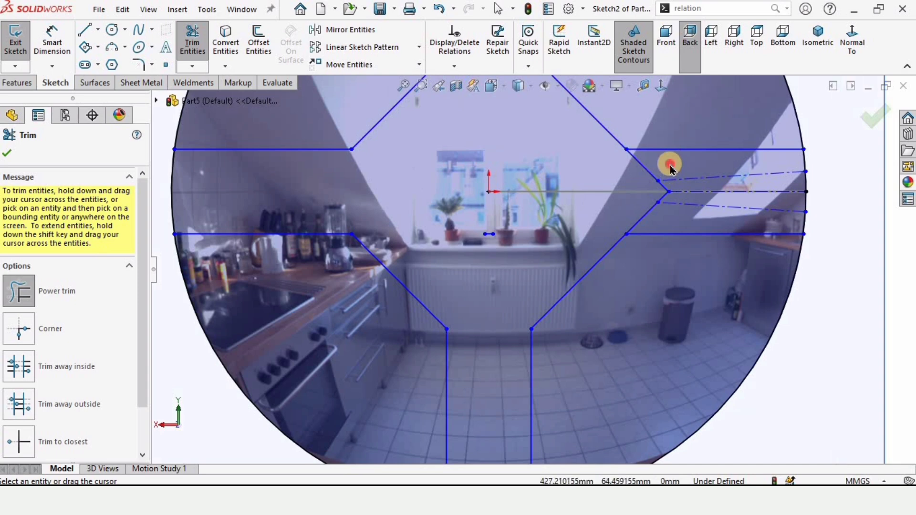
mouse_move(670, 167)
left_mouse_down()
mouse_move(639, 196)
mouse_move(692, 210)
mouse_move(662, 167)
mouse_move(666, 206)
mouse_move(678, 209)
left_mouse_up()
left_click_drag(634, 181, 628, 179)
scroll(529, 173, "up", 4)
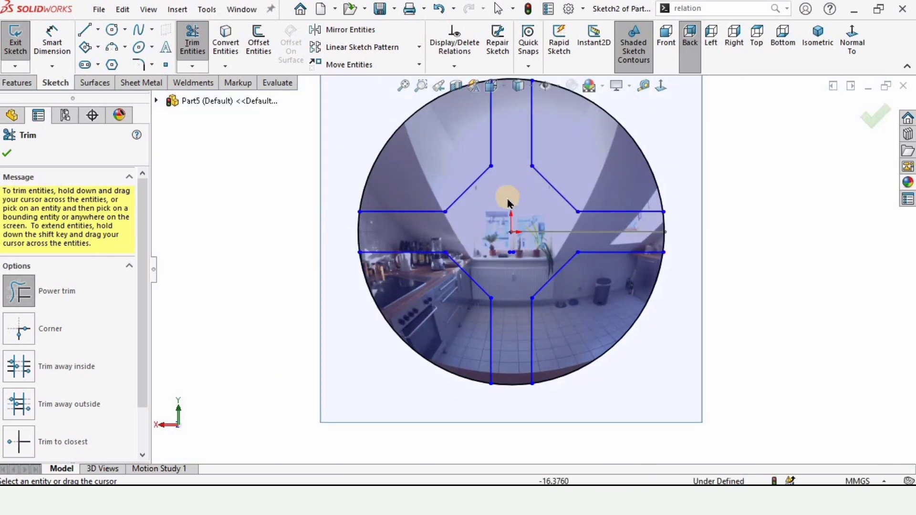
key("Escape")
Try to use Convert Entities on the circle around the cross
scroll(514, 191, "up", 3)
scroll(521, 180, "down", 4)
scroll(524, 191, "down", 3)
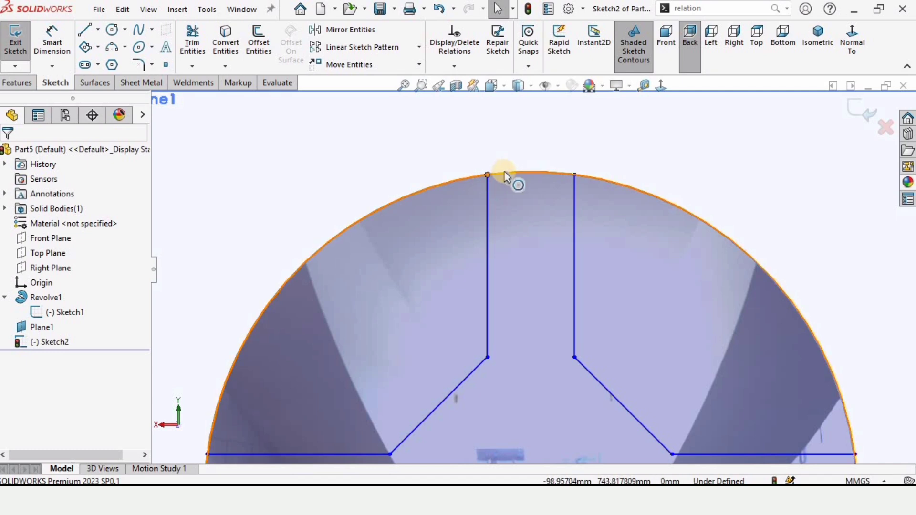
scroll(491, 184, "down", 1)
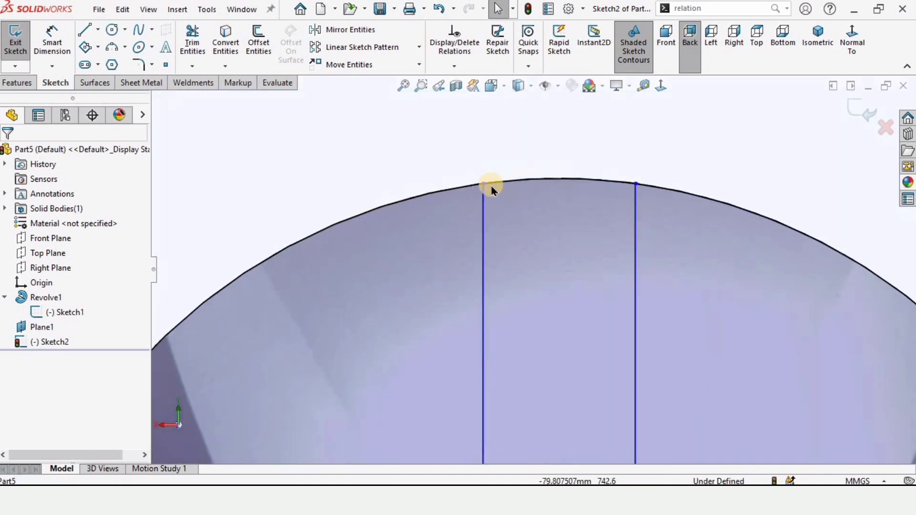
scroll(539, 253, "up", 5)
scroll(490, 229, "down", 2)
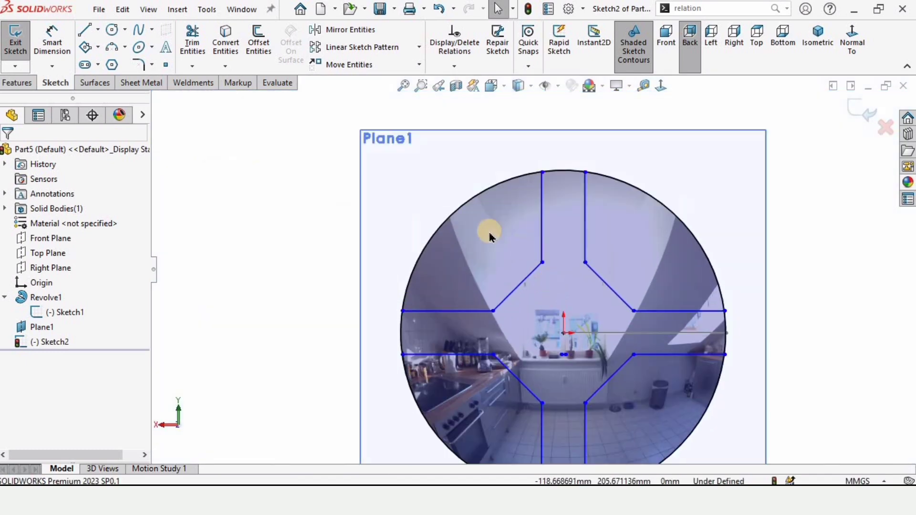
left_click(469, 202)
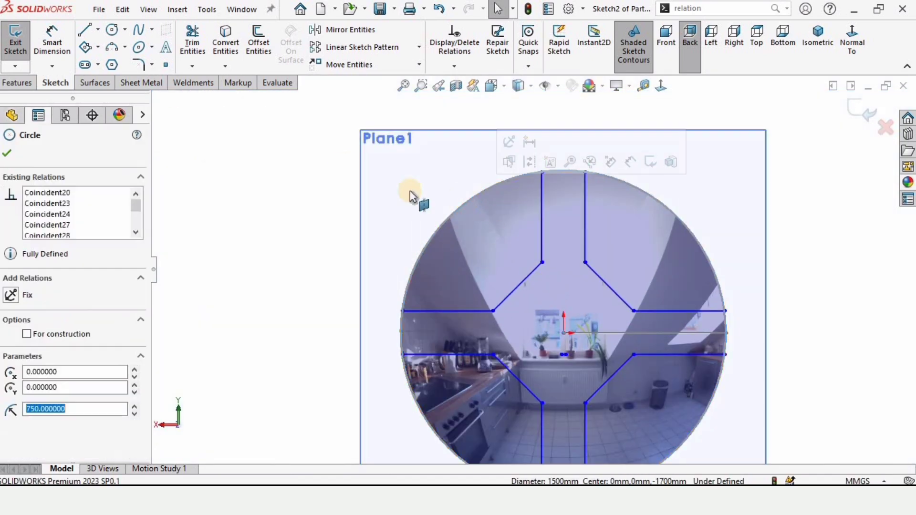
left_click(225, 46)
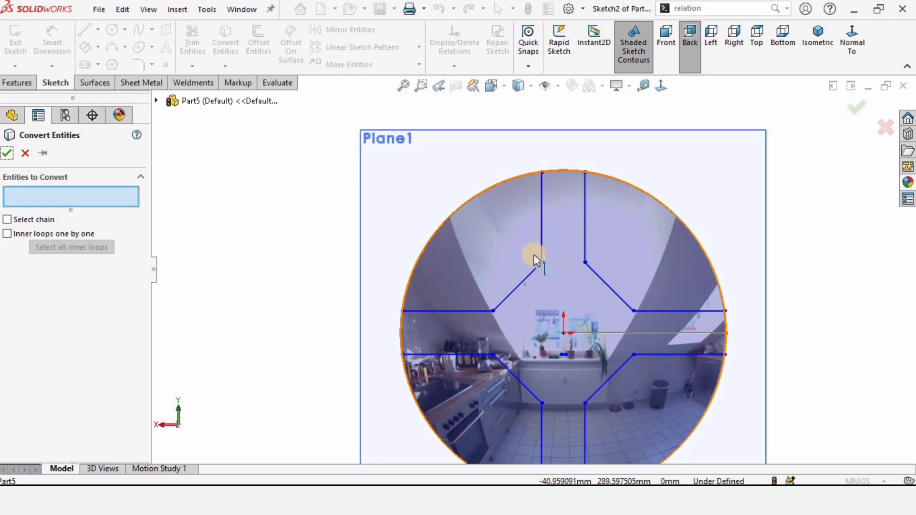
scroll(501, 231, "down", 2)
left_click(8, 153)
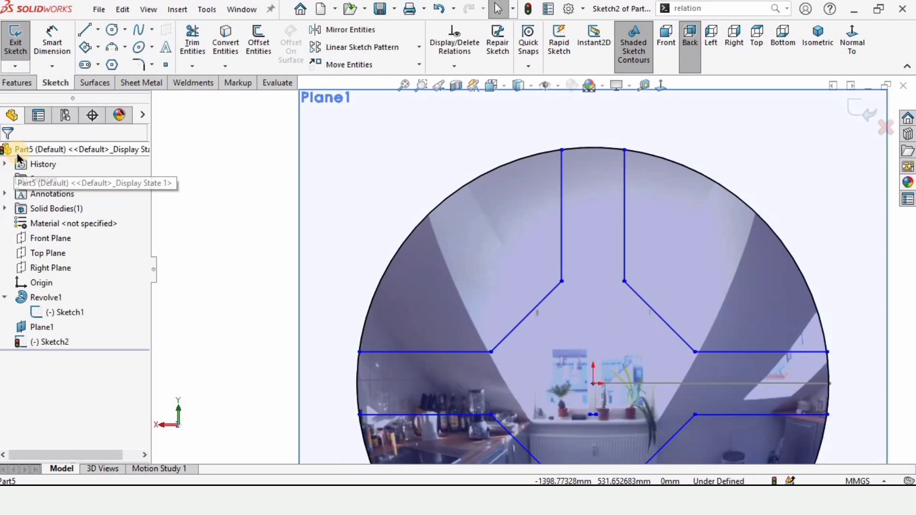
left_click(522, 221)
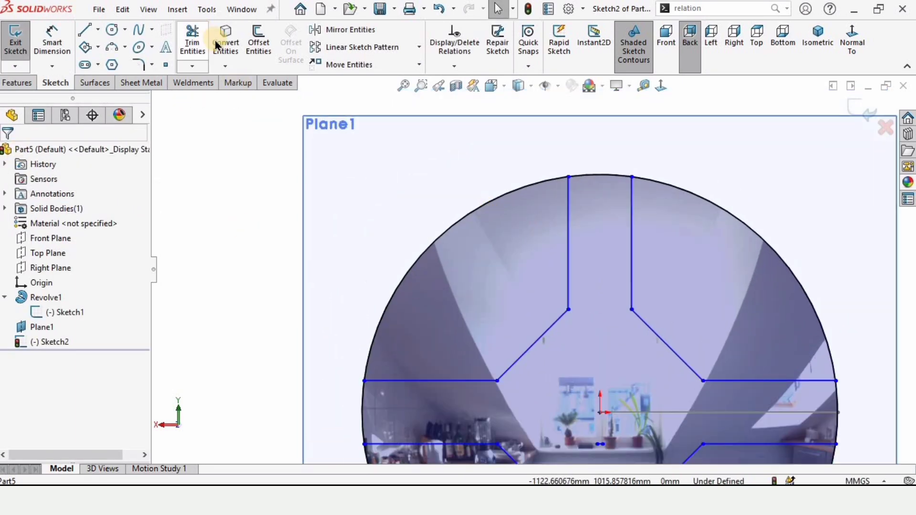
Power trim the circle's four arcs between the cross arms, keeping only the arcs that close the arm ends
left_click(201, 43)
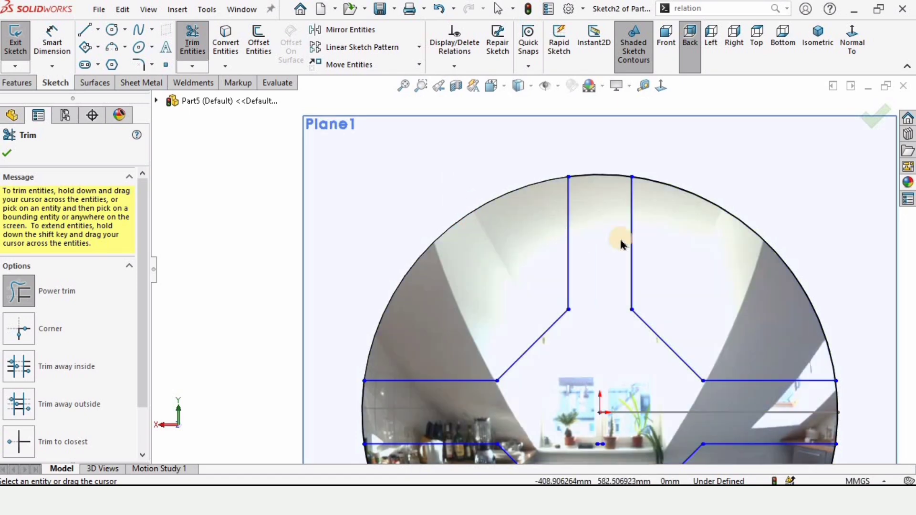
left_click_drag(766, 216, 736, 278)
scroll(732, 286, "up", 5)
scroll(633, 394, "down", 2)
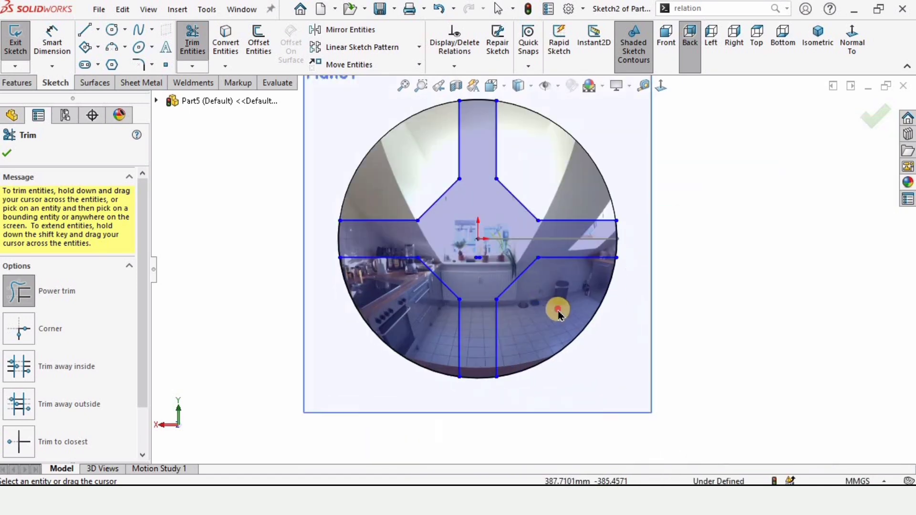
left_click_drag(598, 340, 514, 351)
mouse_move(357, 358)
left_mouse_down()
mouse_move(379, 344)
mouse_move(402, 302)
left_mouse_up()
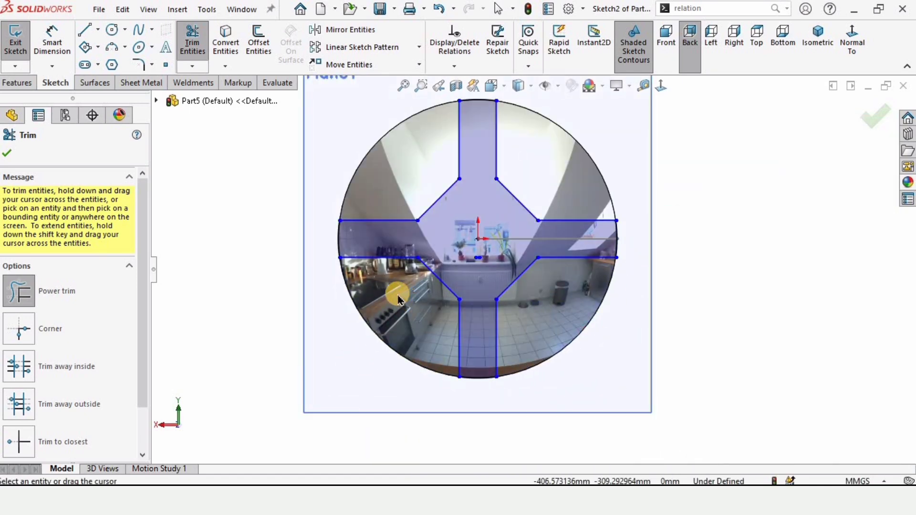
left_click(7, 154)
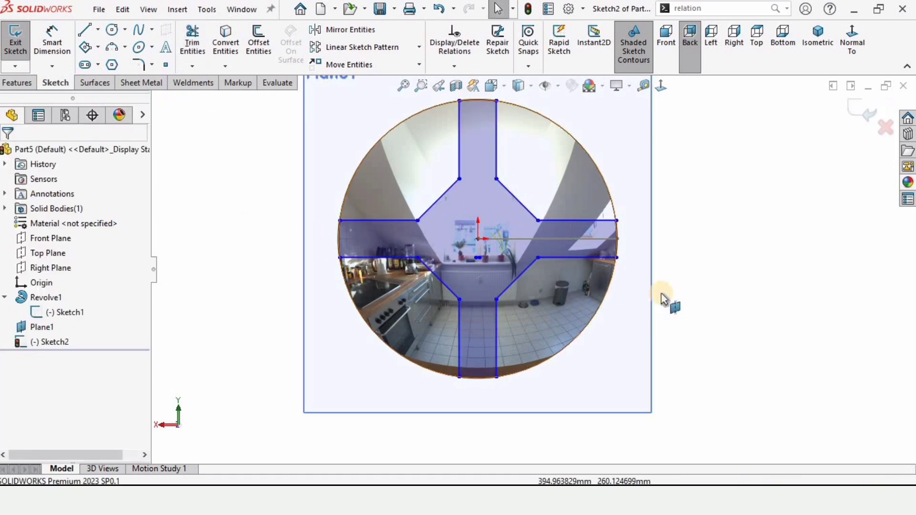
Start a Boss-Extrude and reselect the closed cross-shaped region as its contour
left_click(473, 363)
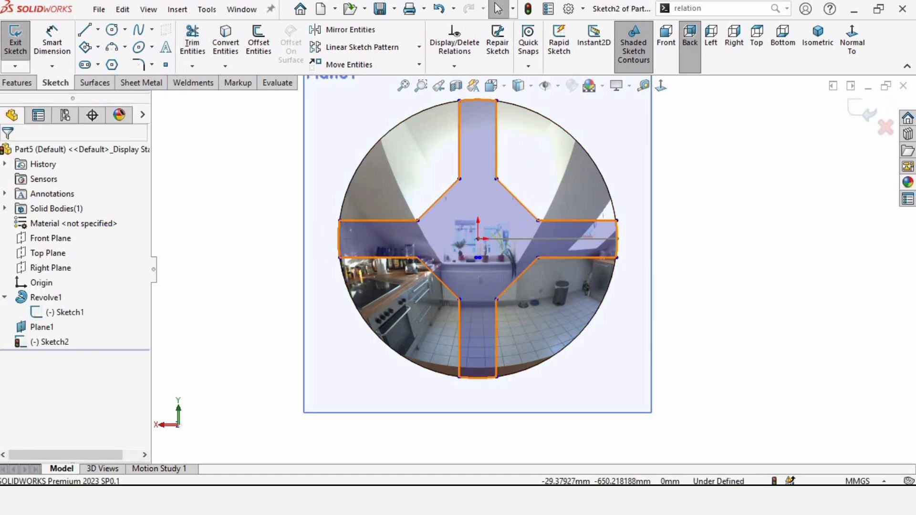
left_click(17, 83)
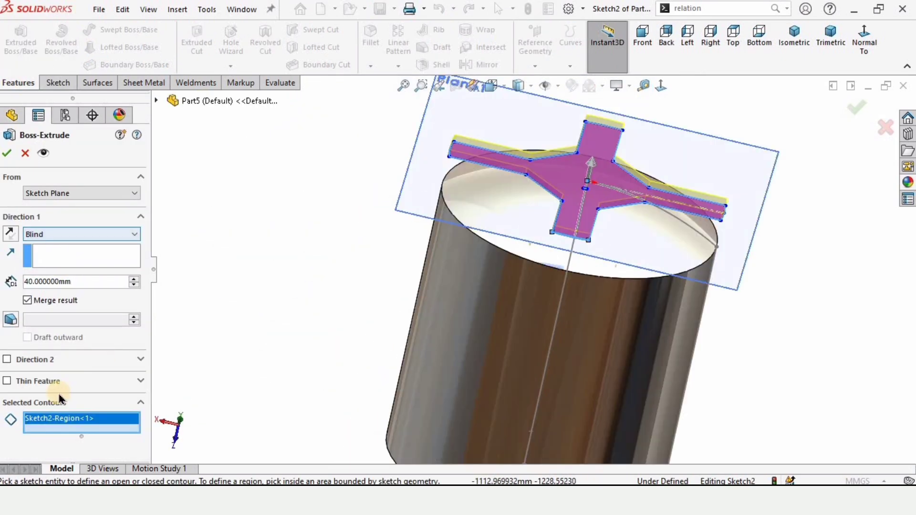
left_click(72, 420)
key("Delete")
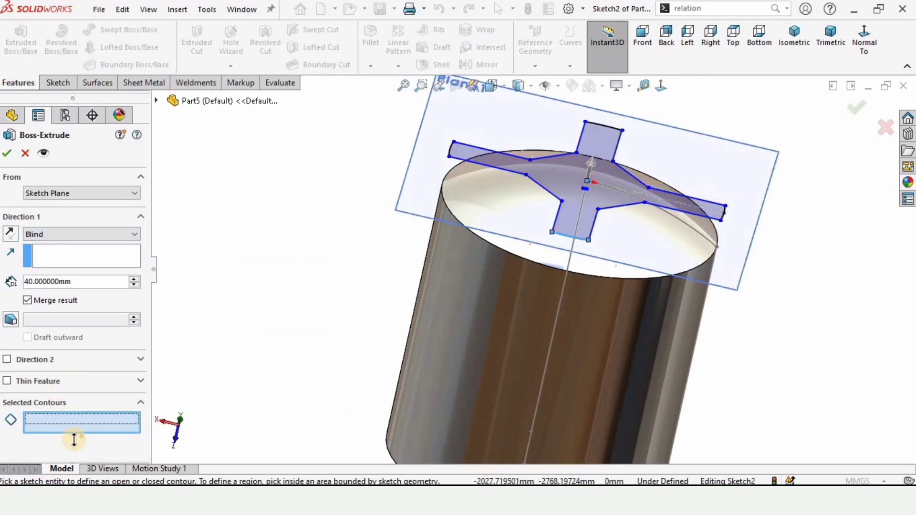
scroll(573, 172, "down", 3)
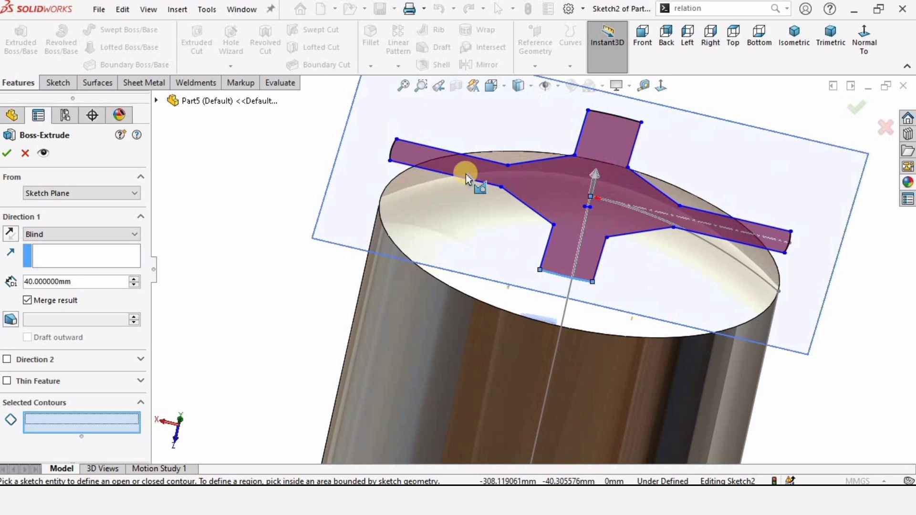
left_click(420, 156)
Reverse the extrusion direction so the cross extends toward the domed end of the cylinder
left_click(72, 233)
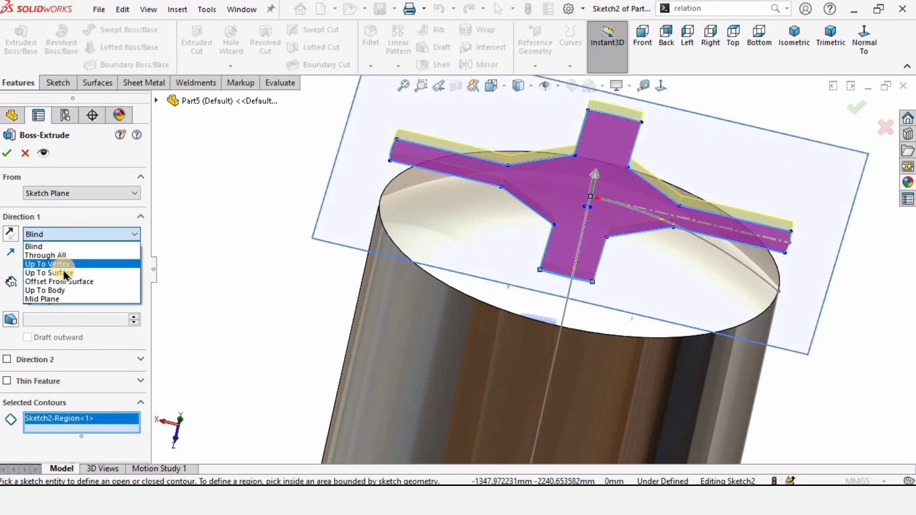
left_click(546, 209)
middle_click_drag(546, 209, 557, 204)
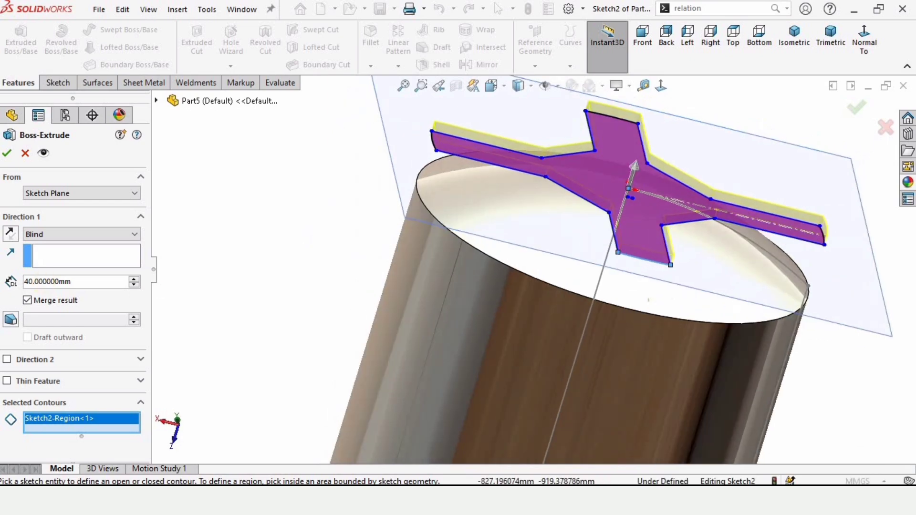
left_click(11, 233)
scroll(548, 267, "up", 3)
middle_click_drag(561, 243, 577, 248)
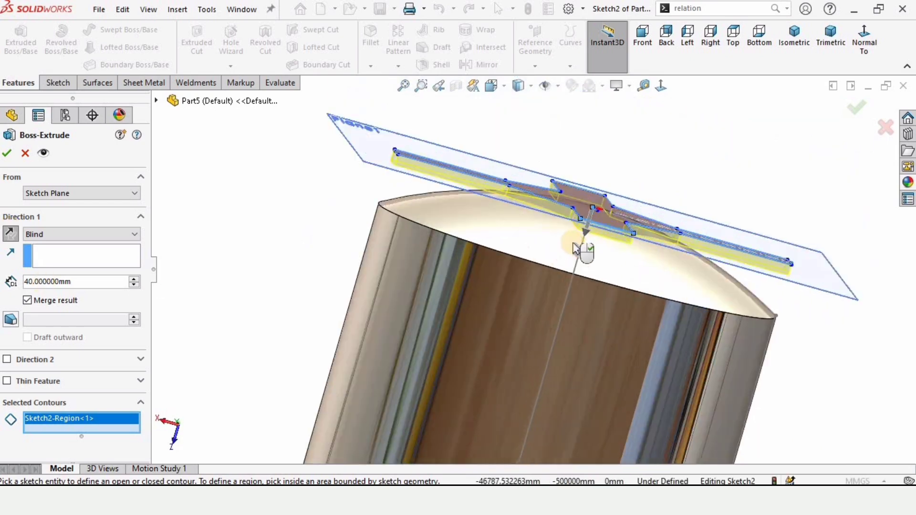
Set the cross extrusion's blind depth to 295 mm
left_click_drag(586, 236, 560, 303)
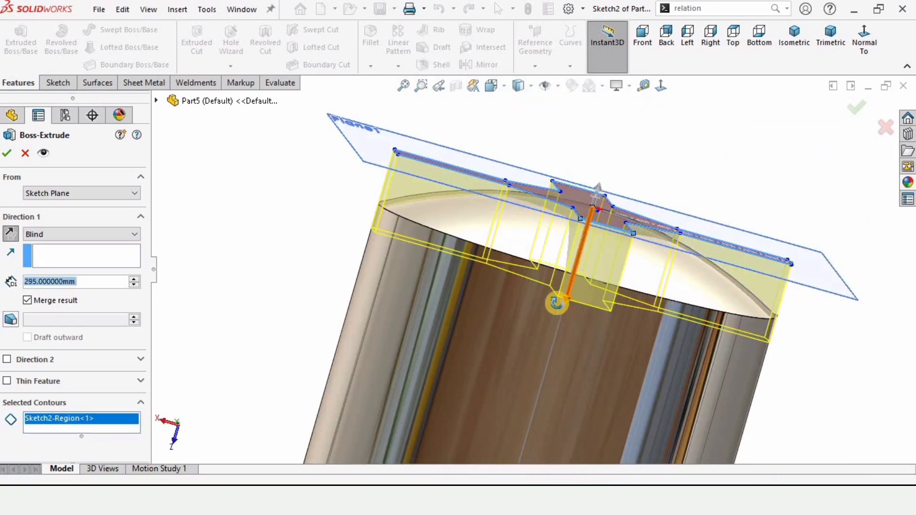
middle_click_drag(556, 303, 560, 296)
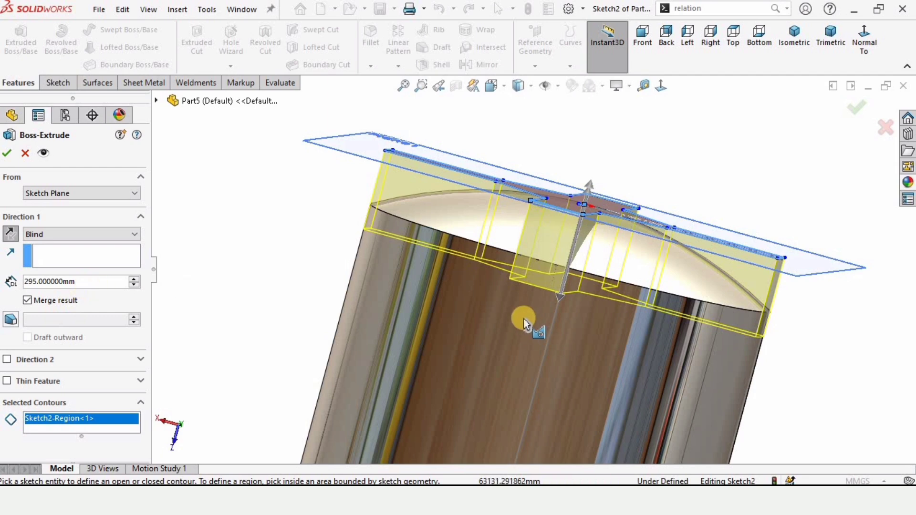
scroll(523, 319, "down", 1)
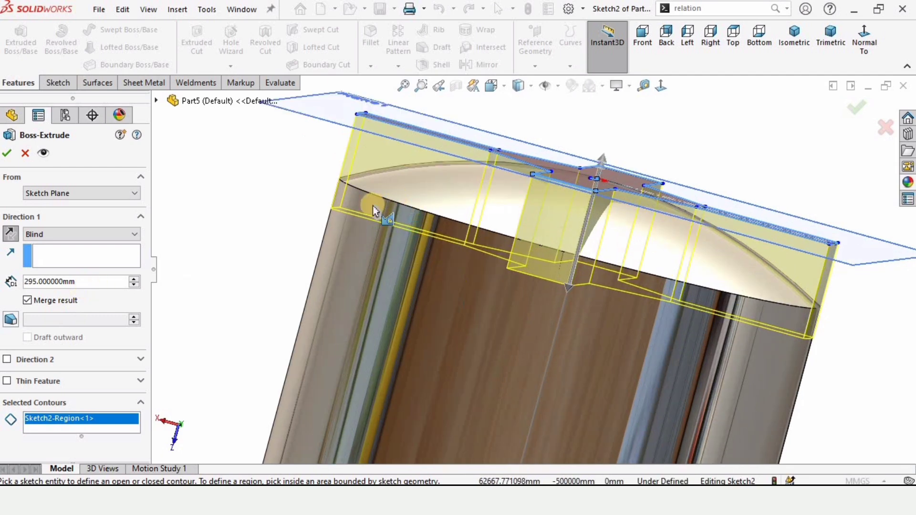
Set the cross extrusion's end condition to Up To Next and complete the feature
left_click(73, 234)
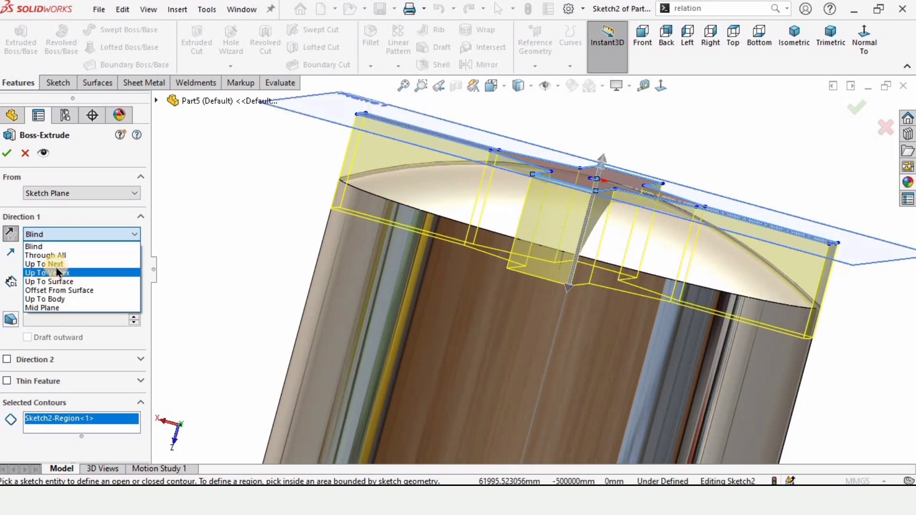
left_click(58, 264)
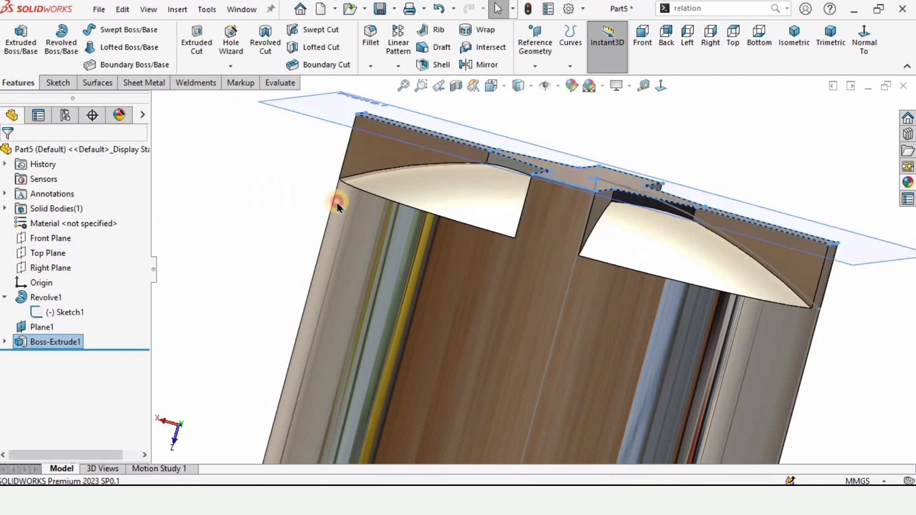
scroll(734, 223, "up", 3)
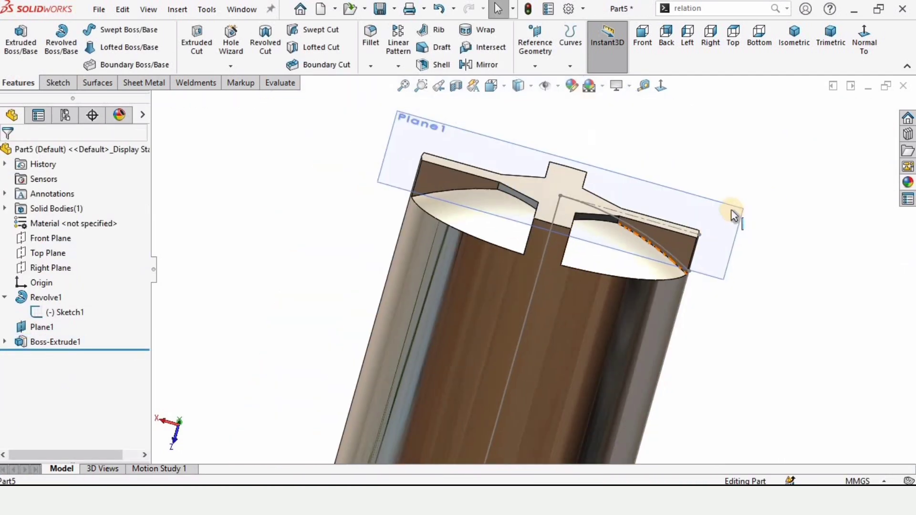
Hide the offset plane above the cross and the revolve's profile sketch
right_click(732, 209)
left_click(786, 191)
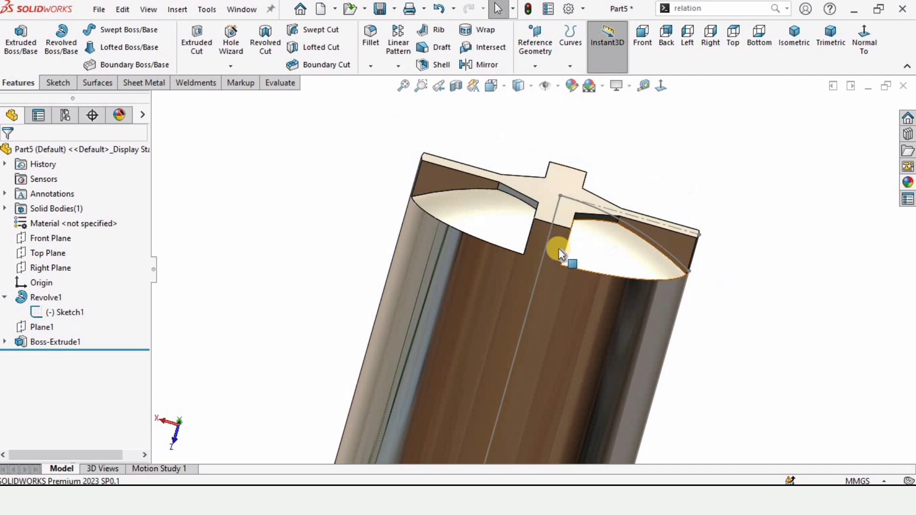
left_click(558, 205)
left_click(710, 214)
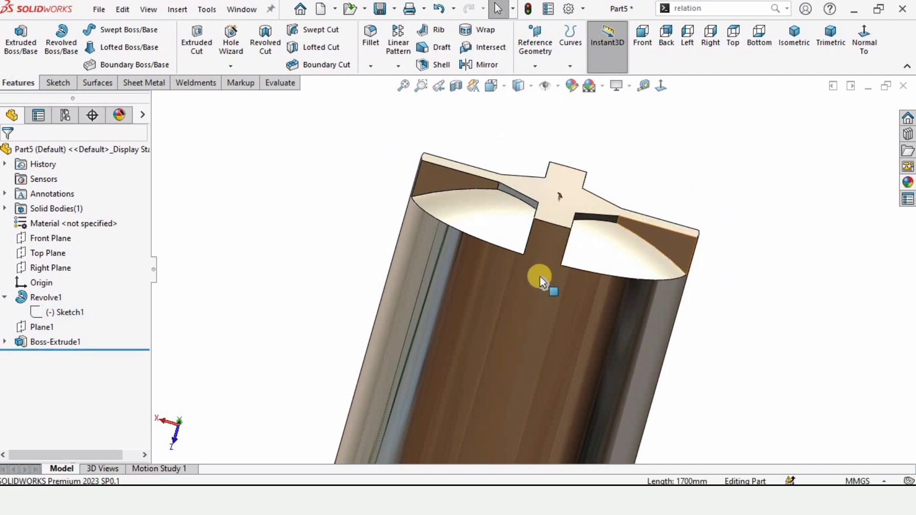
Start a sketch on the cross's flat outer face and draw a circle about 426 mm in diameter centred on the origin
mouse_move(539, 276)
middle_mouse_down()
mouse_move(528, 260)
mouse_move(564, 291)
mouse_move(474, 358)
mouse_move(546, 251)
mouse_move(570, 323)
middle_mouse_up()
scroll(544, 328, "up", 5)
scroll(540, 327, "down", 3)
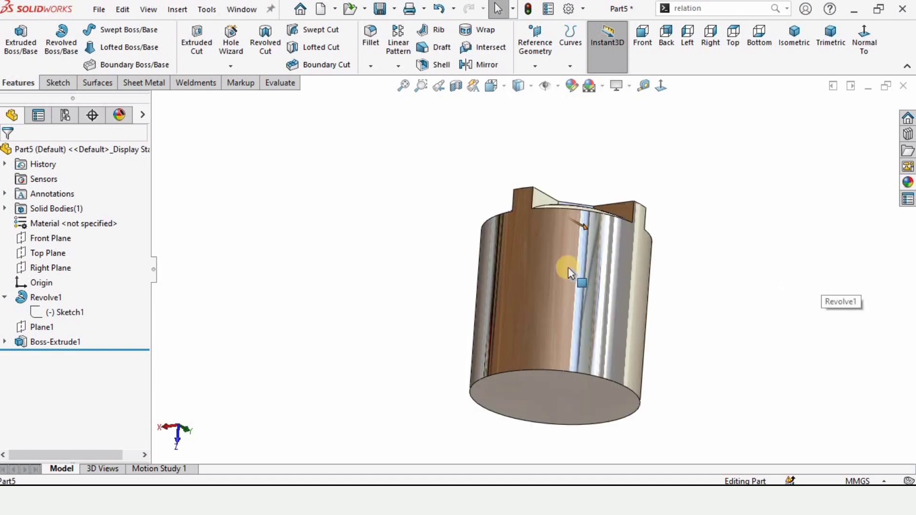
middle_click_drag(568, 268, 587, 426)
scroll(631, 258, "down", 2)
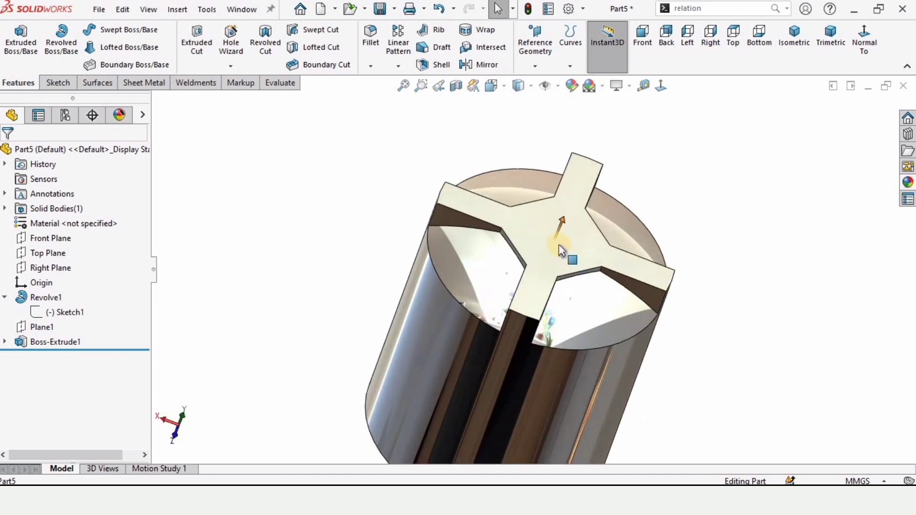
left_click(564, 245)
left_click(609, 205)
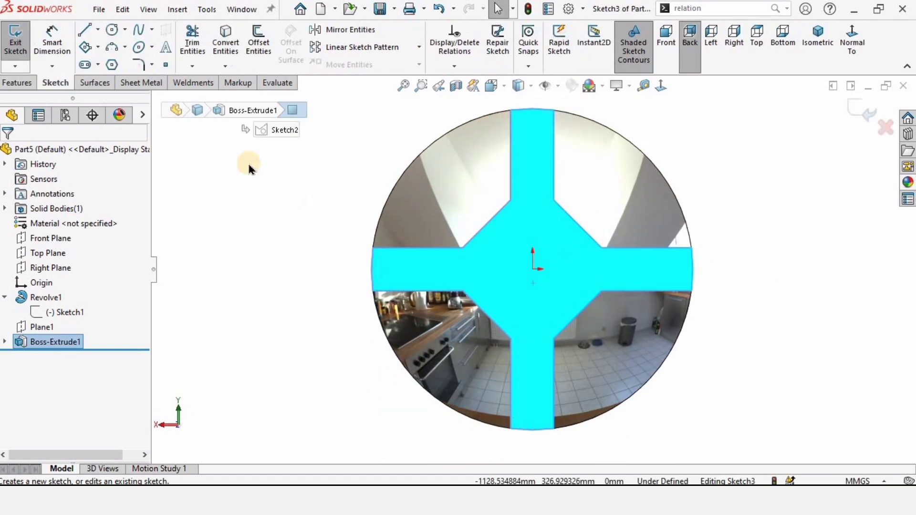
left_click(110, 31)
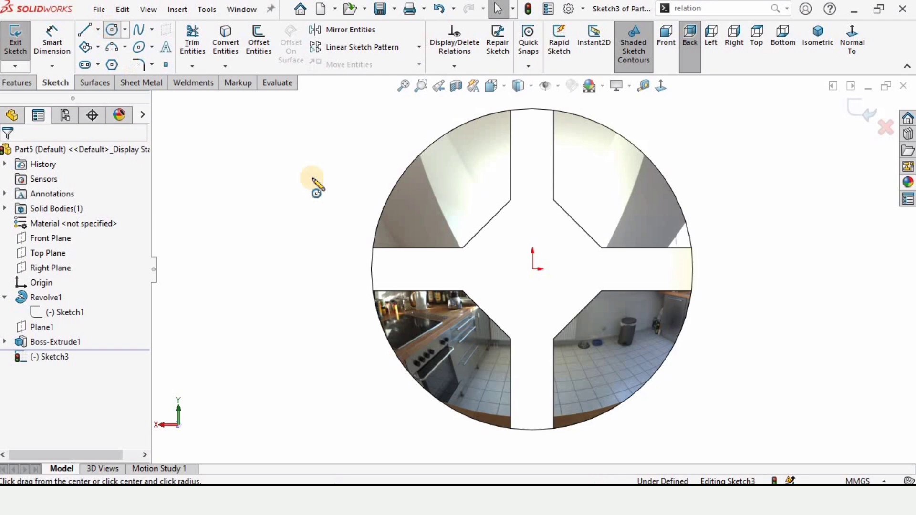
left_click(532, 268)
left_click(530, 224)
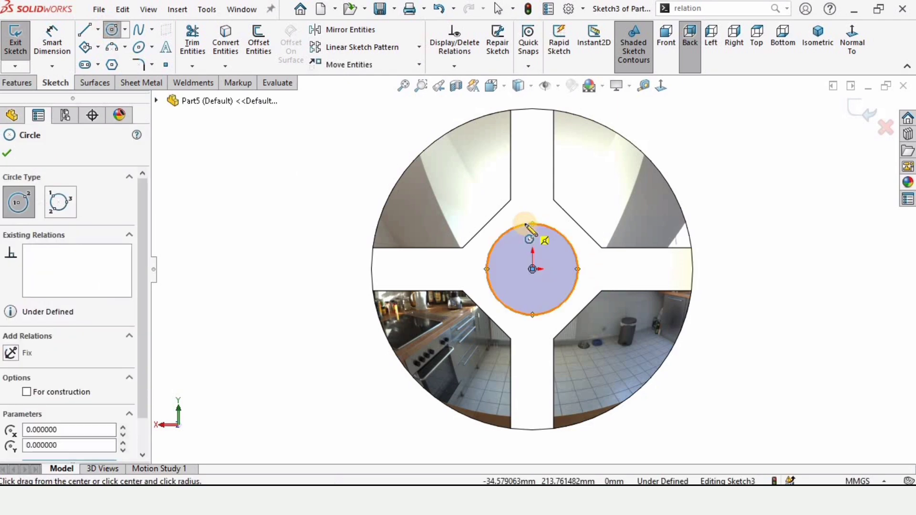
Dimension the circle's diameter to 500 mm
left_click(61, 39)
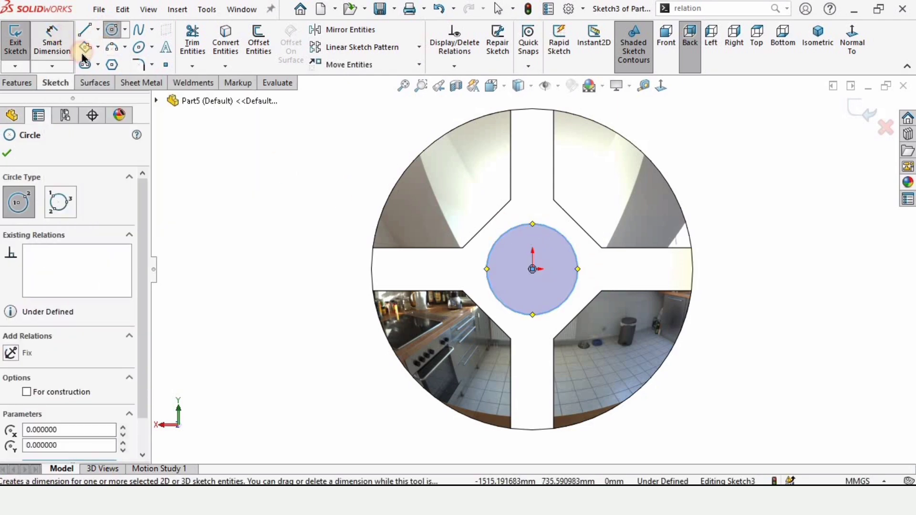
left_click(569, 249)
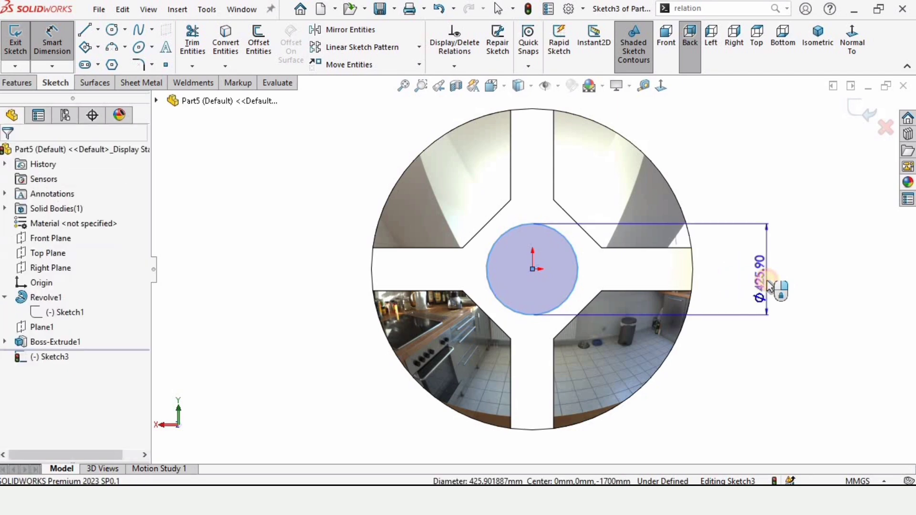
left_click(768, 285)
type("500")
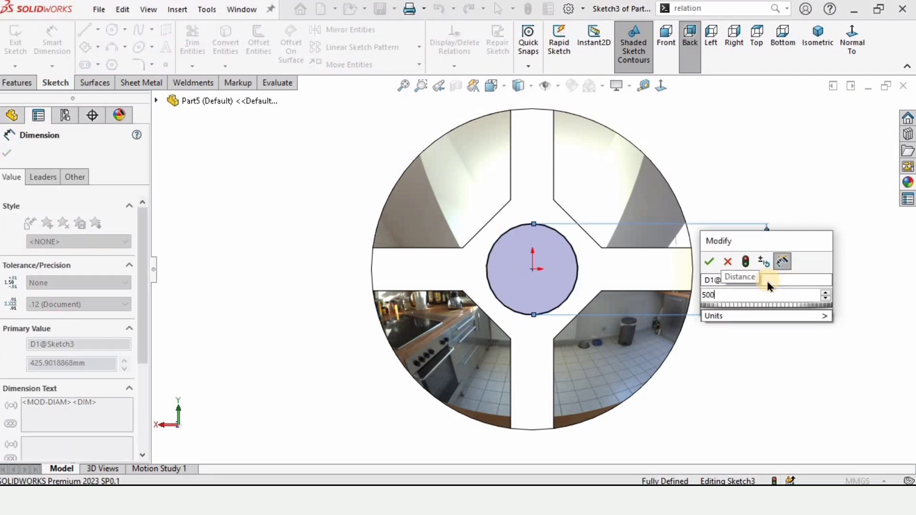
key("Return")
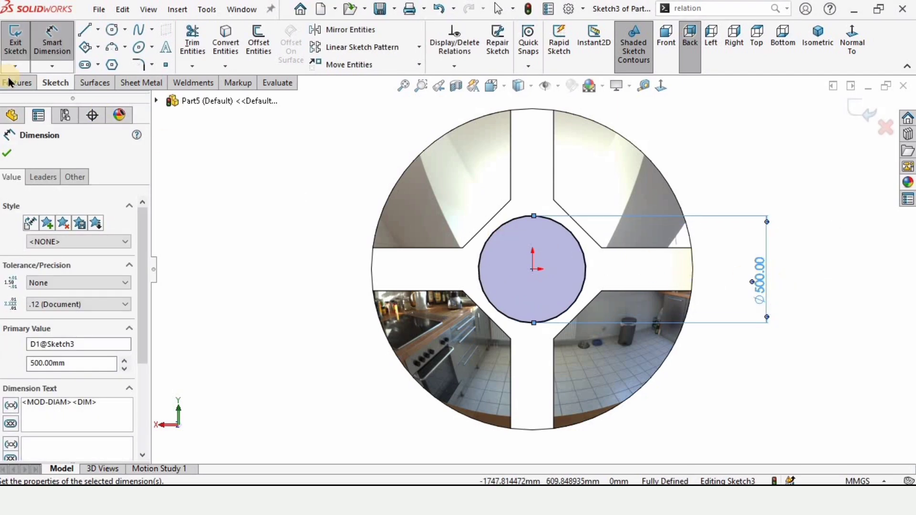
Extrude the 500 mm circle 50 mm outward from the cross face as a merged boss
left_click(13, 83)
left_click(23, 47)
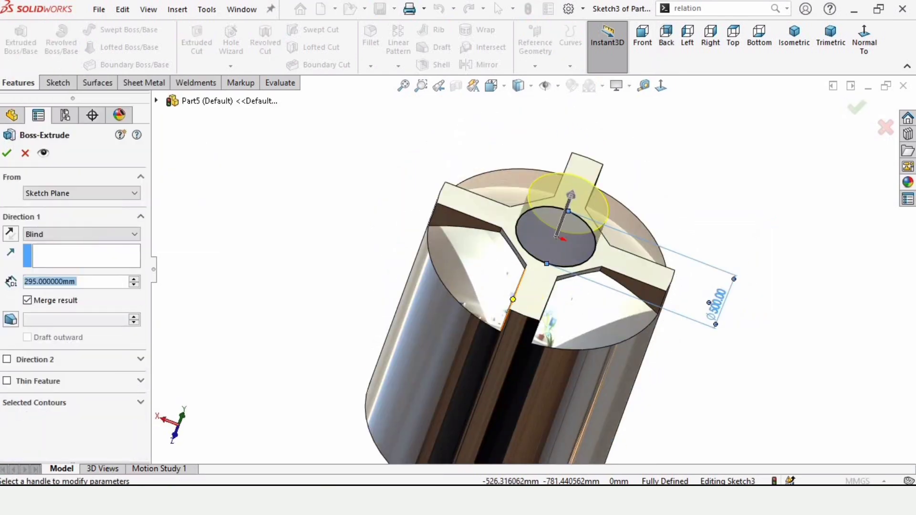
type("50")
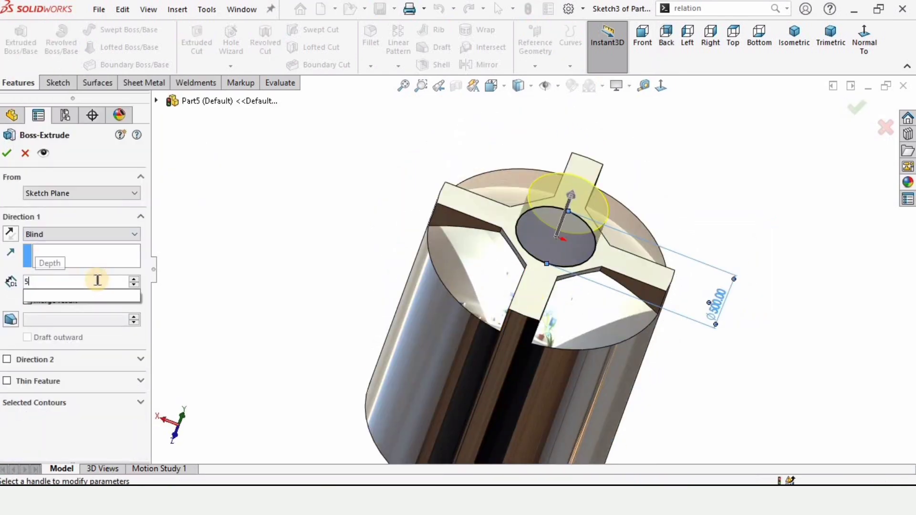
key("Return")
scroll(555, 240, "down", 3)
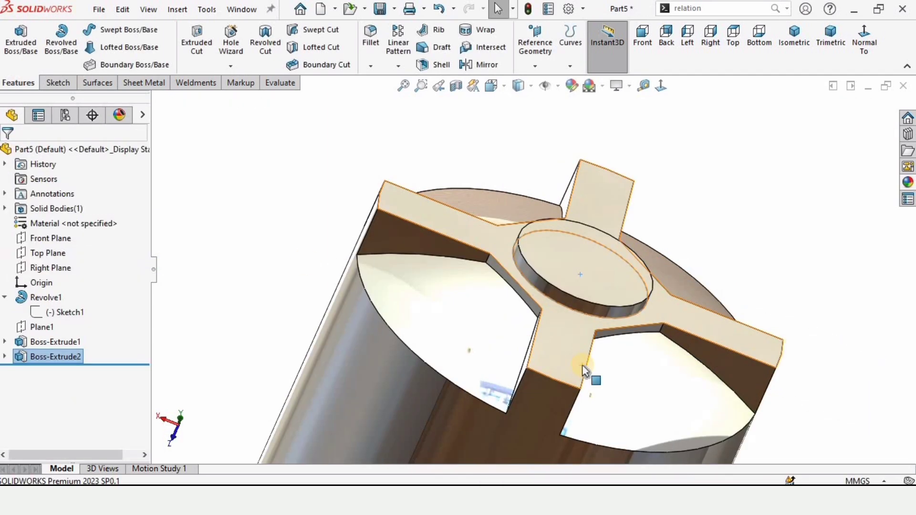
scroll(581, 365, "up", 3)
Start a fillet and select three domed faces between the cross arms plus the circular edge at the cylinder's base
left_click(375, 316)
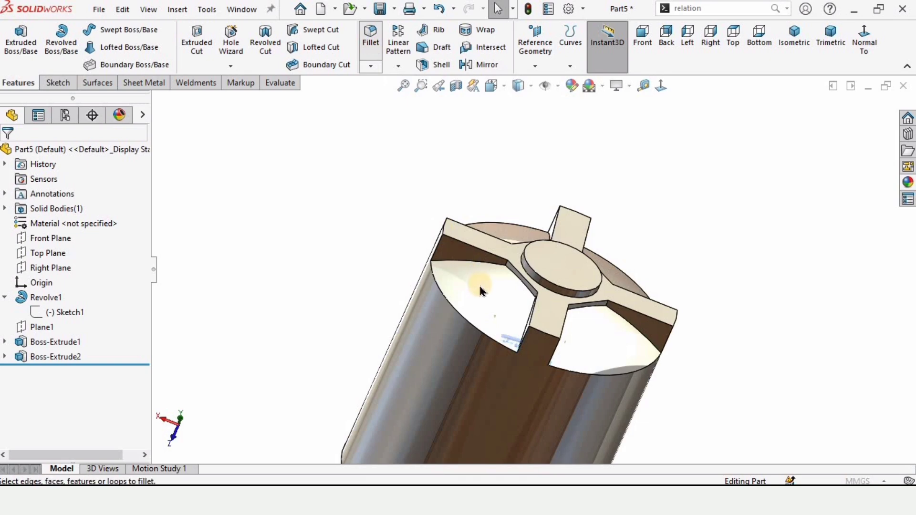
left_click(470, 307)
middle_click_drag(468, 311, 529, 257)
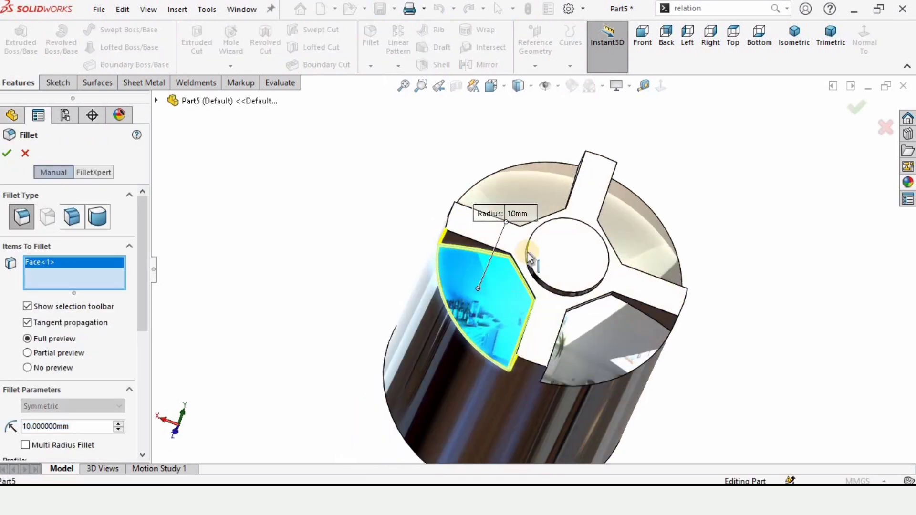
left_click(526, 194)
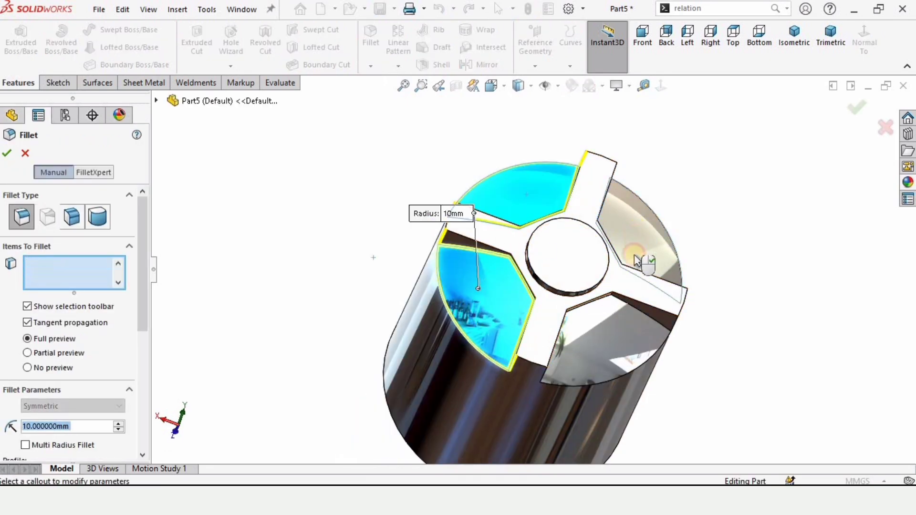
left_click(637, 261)
left_click(557, 352)
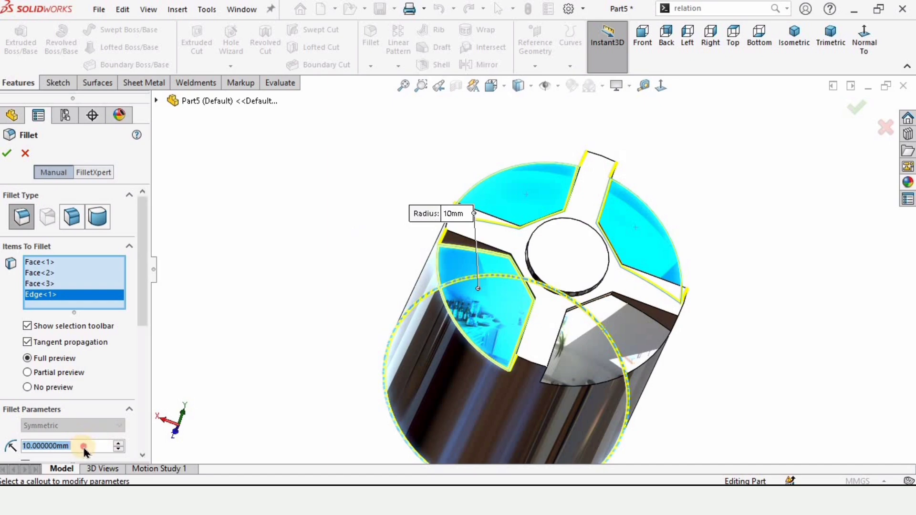
Set the fillet radius to 50 mm and complete the feature
type("50")
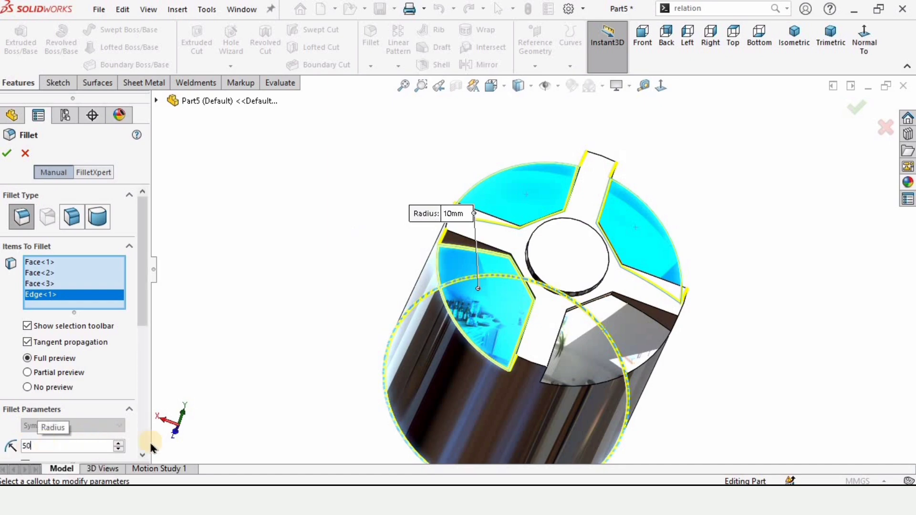
key("Return")
middle_click_drag(524, 289, 536, 384)
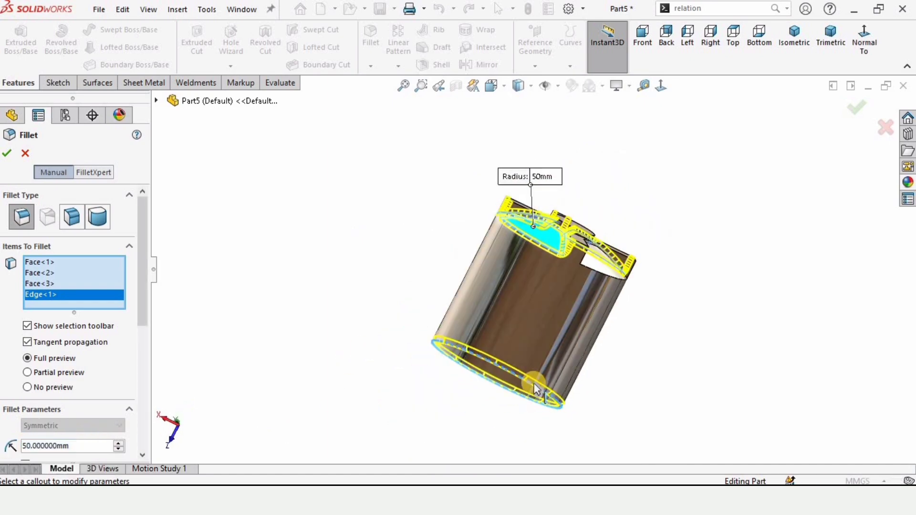
scroll(533, 386, "down", 7)
middle_click_drag(454, 318, 463, 303)
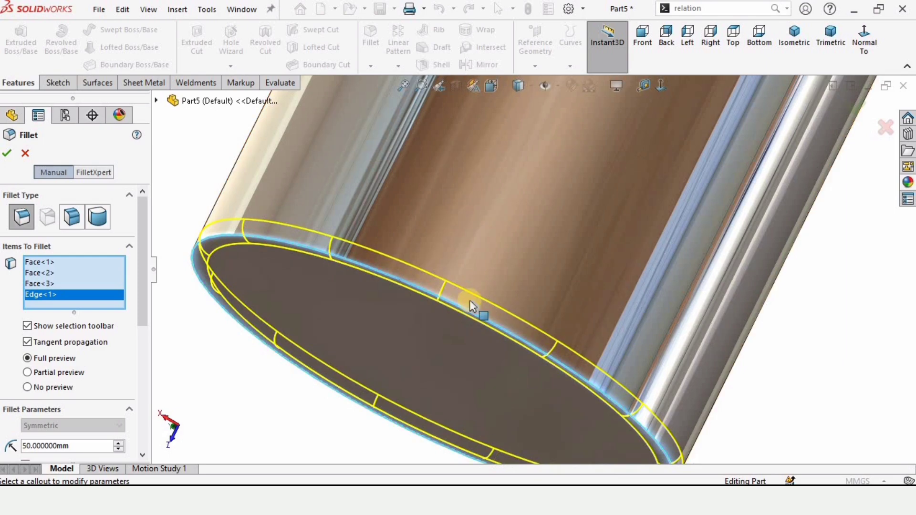
scroll(567, 166, "up", 9)
scroll(553, 179, "down", 3)
middle_click_drag(522, 248, 548, 229)
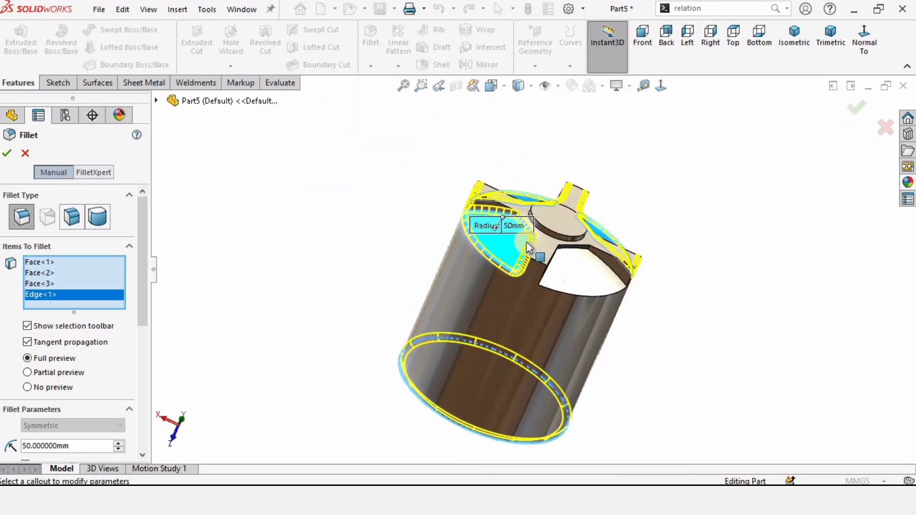
scroll(586, 200, "down", 6)
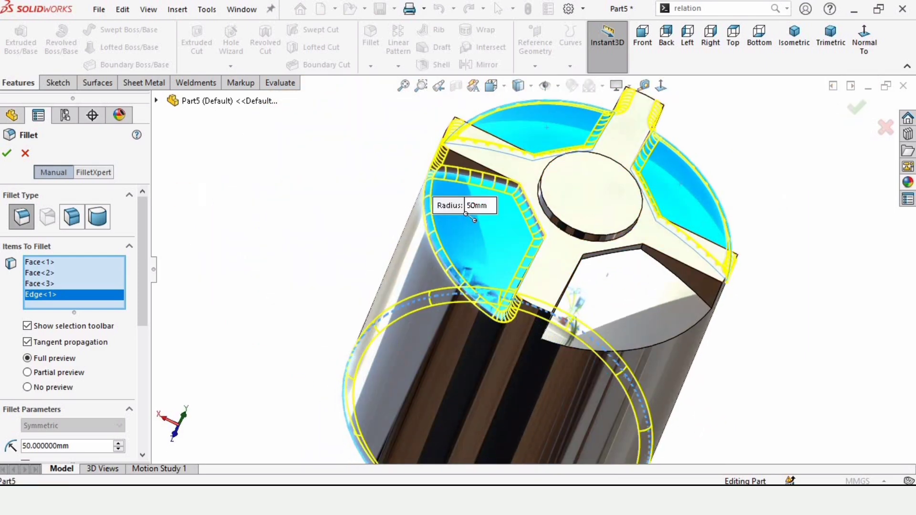
left_click(8, 156)
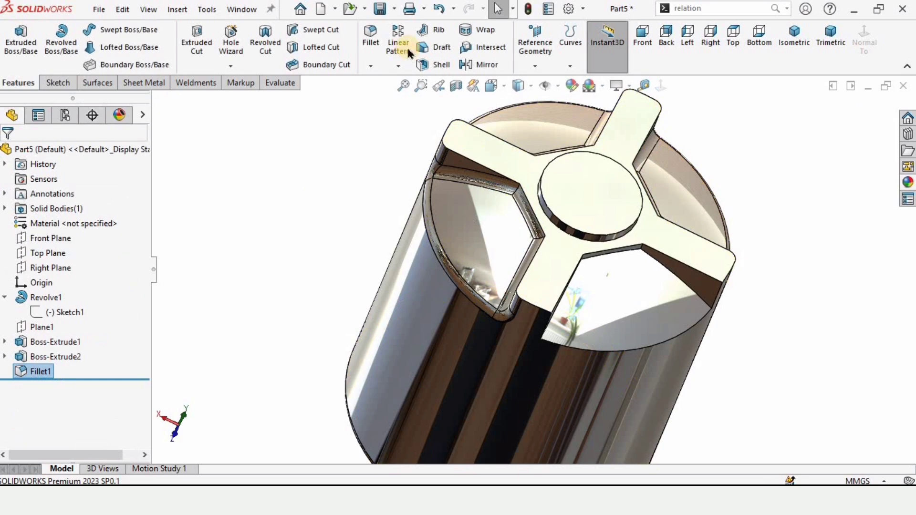
Fillet the raised disc's outer face and the cross's flat face with a 15 mm radius
key("Return")
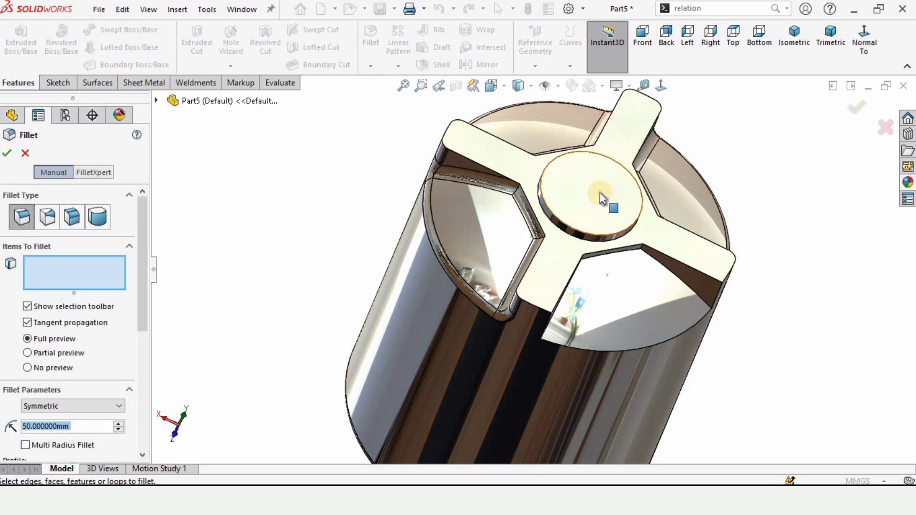
left_click(600, 198)
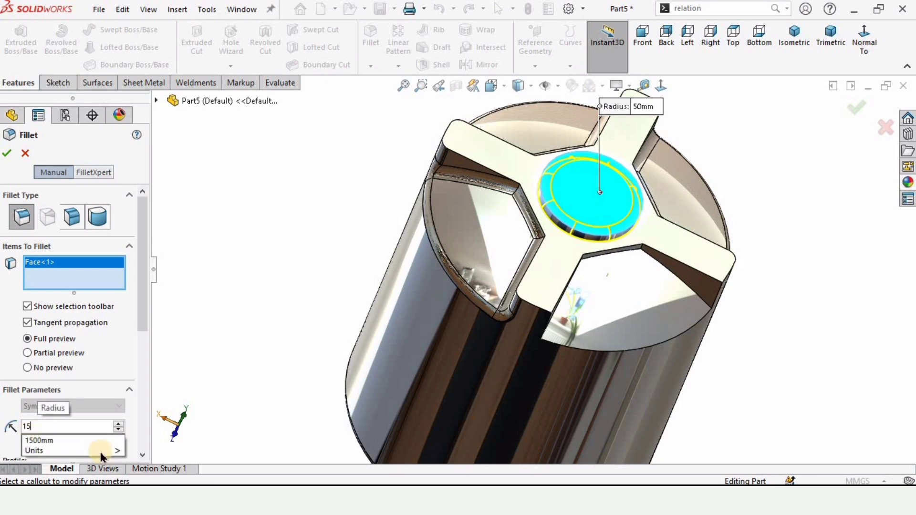
left_click(99, 453)
left_click(542, 289)
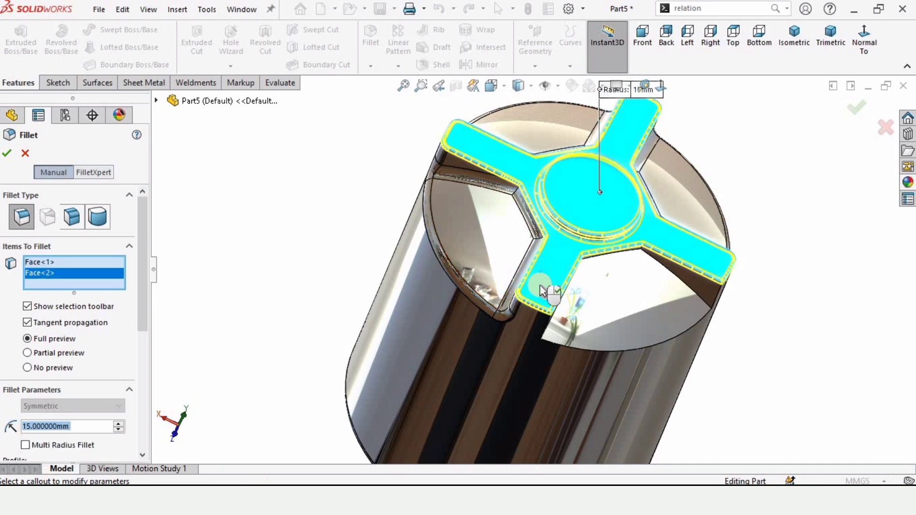
middle_click_drag(504, 304, 602, 282)
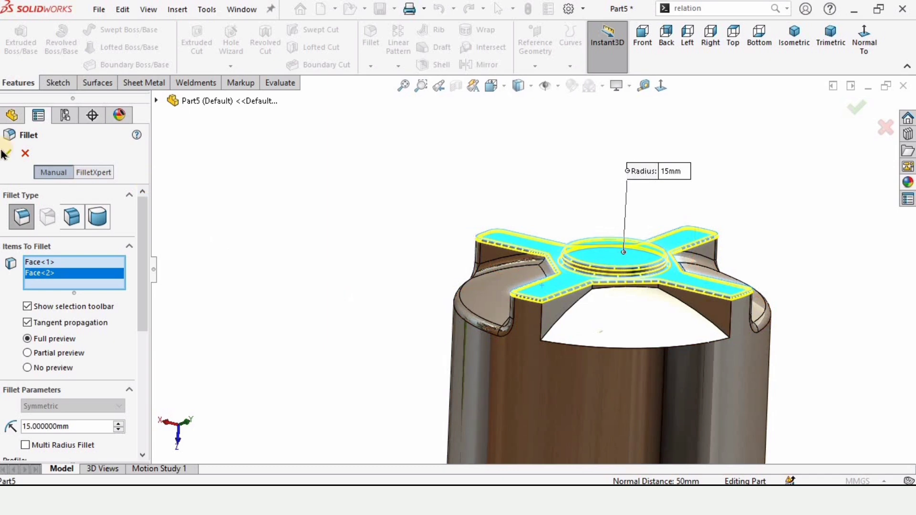
right_click(438, 427)
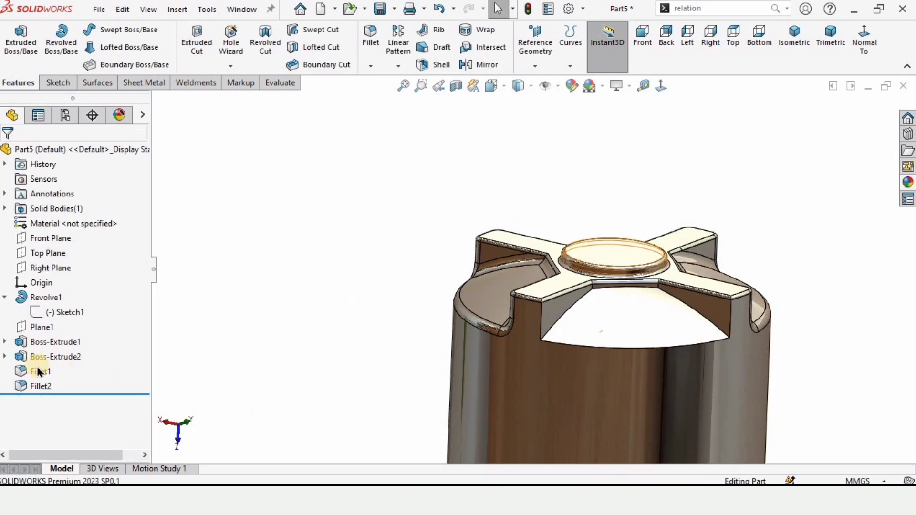
Edit the 50 mm fillet to include the fourth domed face between the cross arms
left_click(38, 371)
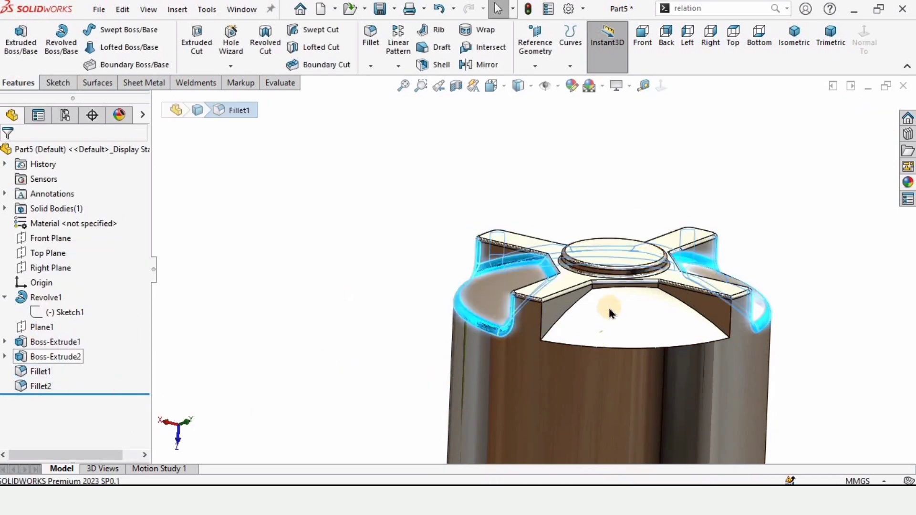
left_click(633, 315)
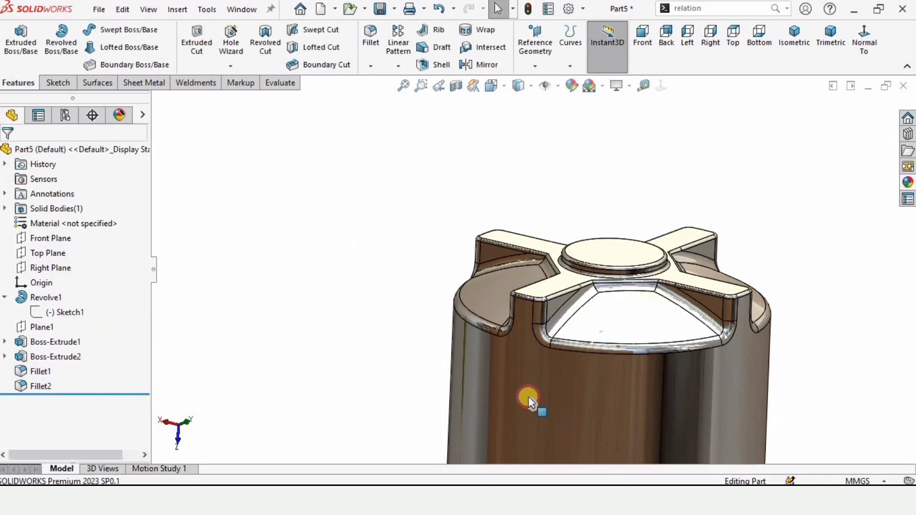
Start a sketch on the Top Plane and draw a circle about 178 mm across, centred on the cylinder's side edge near its base
scroll(536, 396, "up", 4)
middle_click_drag(549, 398, 562, 450)
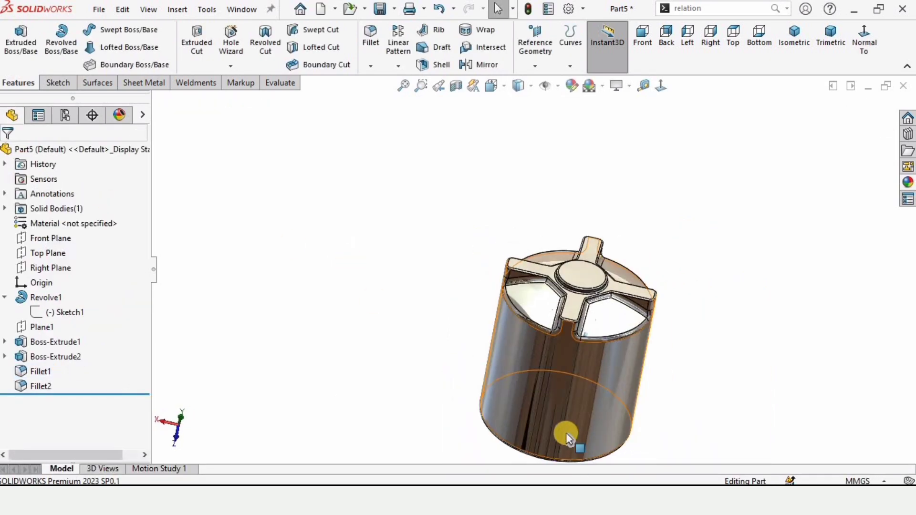
scroll(563, 419, "down", 2)
scroll(477, 355, "down", 4)
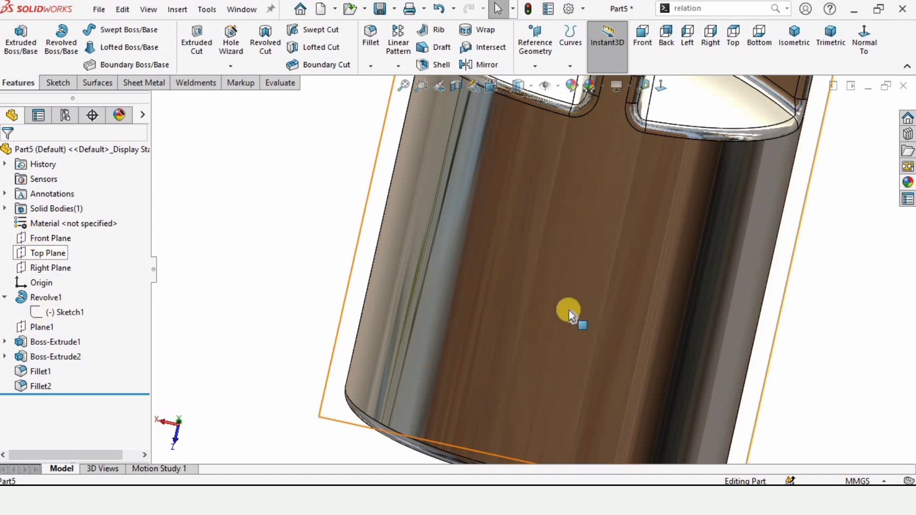
scroll(568, 311, "up", 3)
left_click(43, 254)
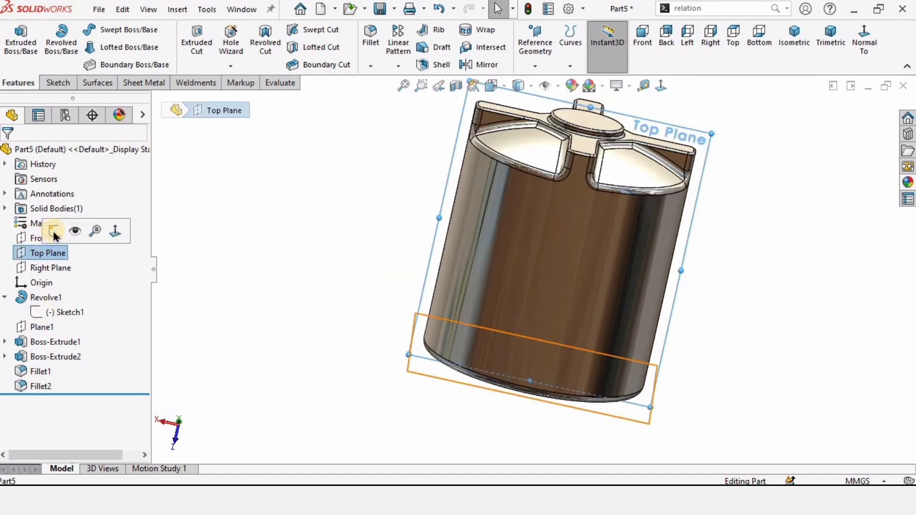
left_click(114, 234)
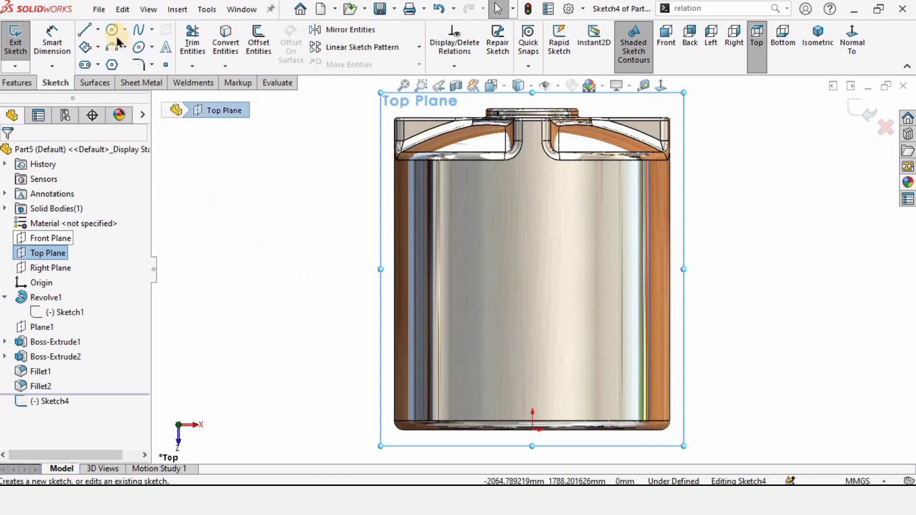
scroll(400, 396, "down", 2)
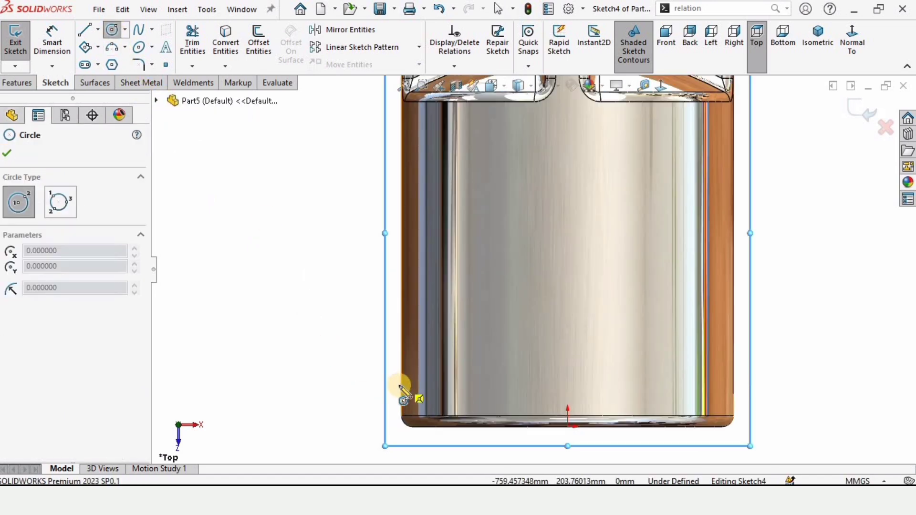
left_click_drag(402, 390, 382, 388)
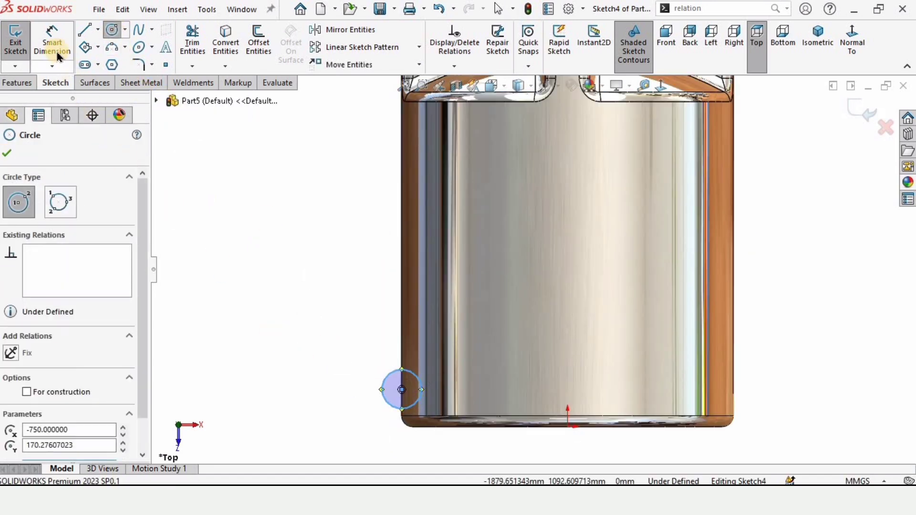
Dimension the sketched circle's diameter as 35 mm
right_click_drag(274, 258, 274, 230)
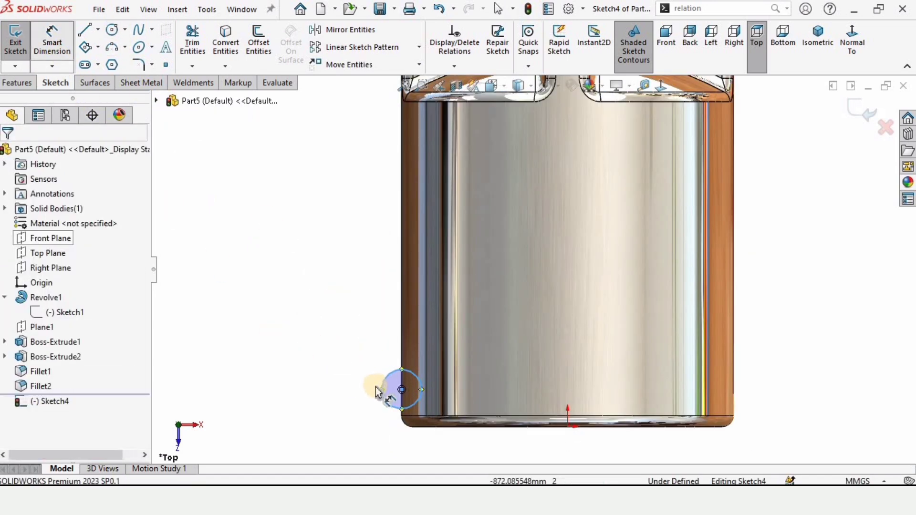
left_click(309, 336)
type("3")
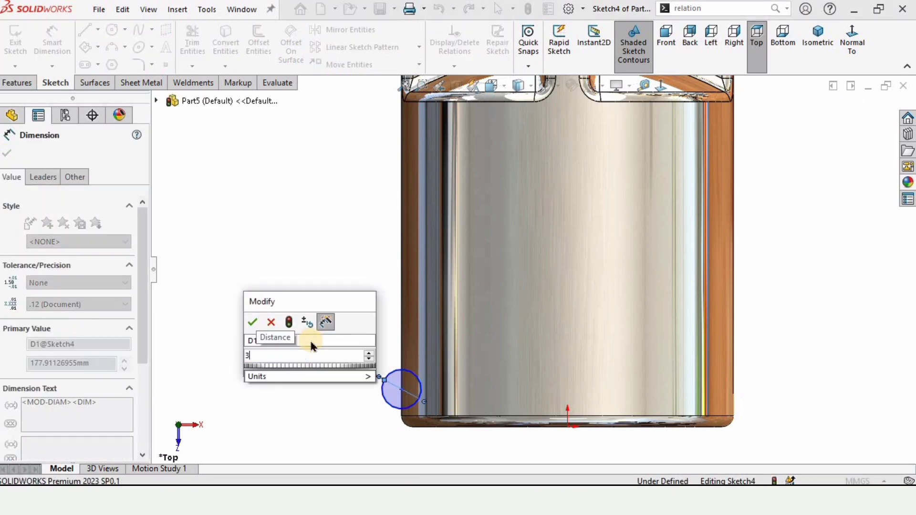
type("5")
key("Return")
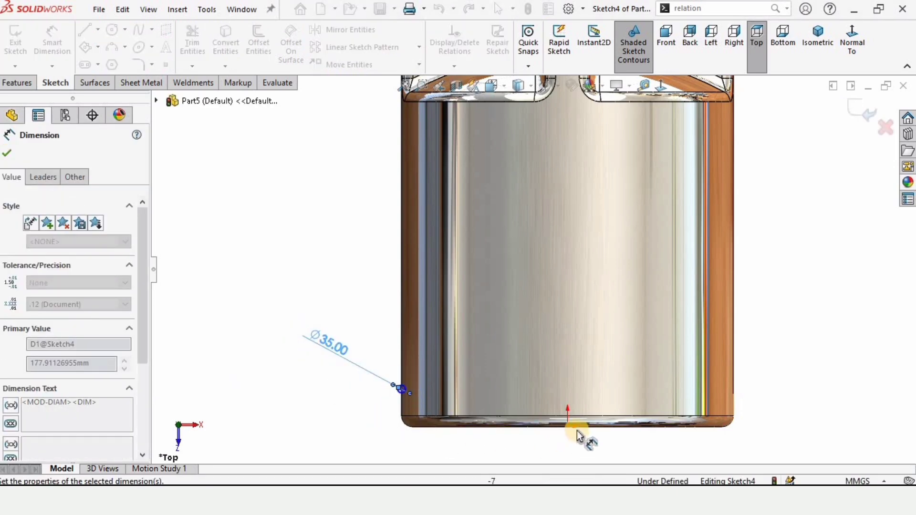
Dimension the circle's centre at 150 mm axially from the origin
left_click(567, 426)
scroll(401, 390, "down", 4)
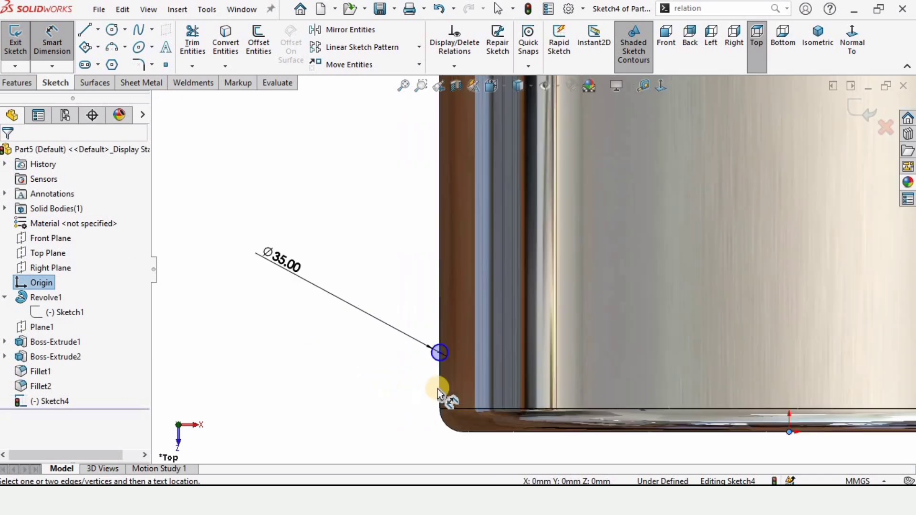
left_click(439, 352)
left_click(327, 387)
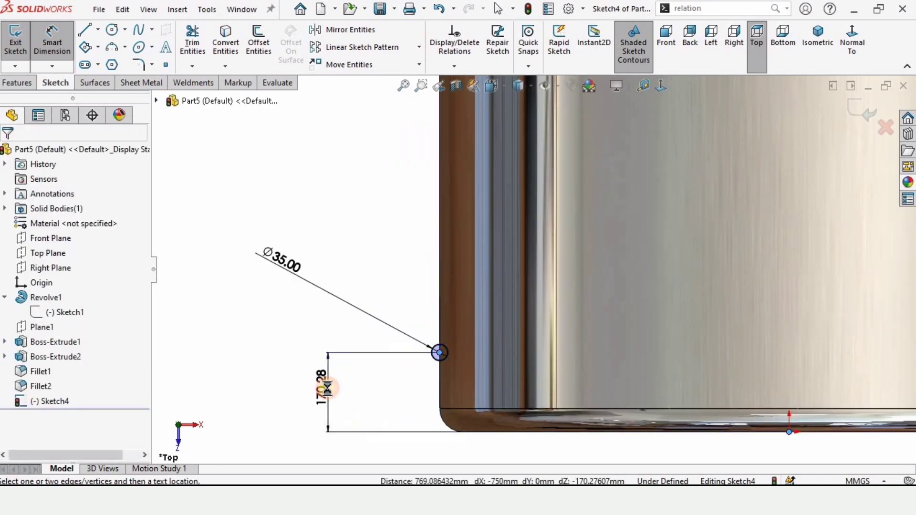
type("150")
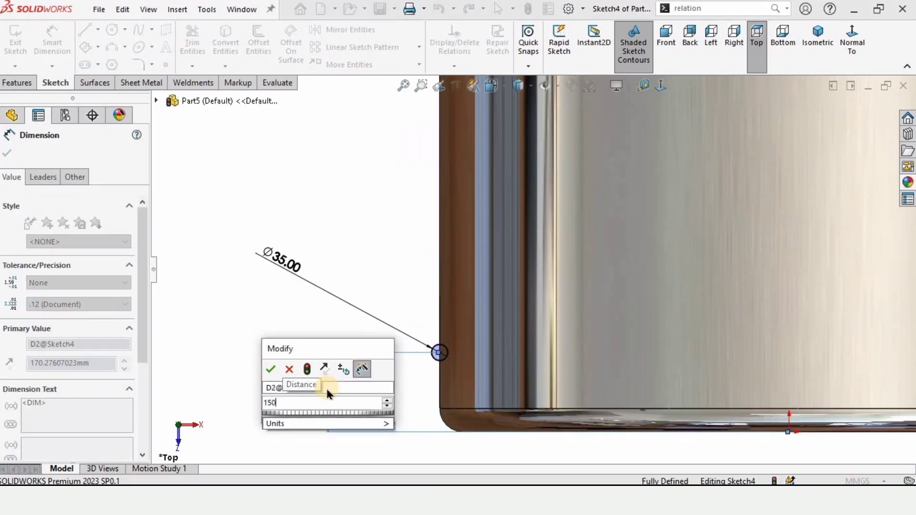
key("Return")
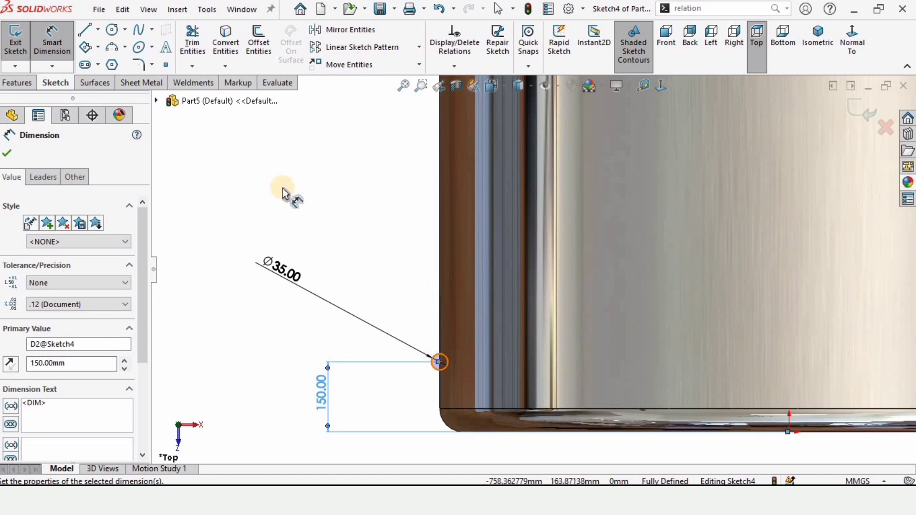
left_click(243, 191)
left_click(18, 83)
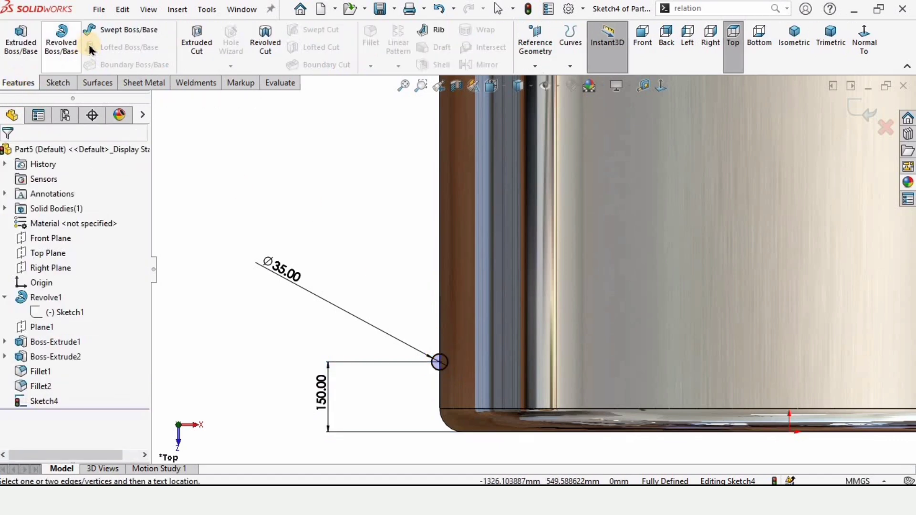
left_click(62, 42)
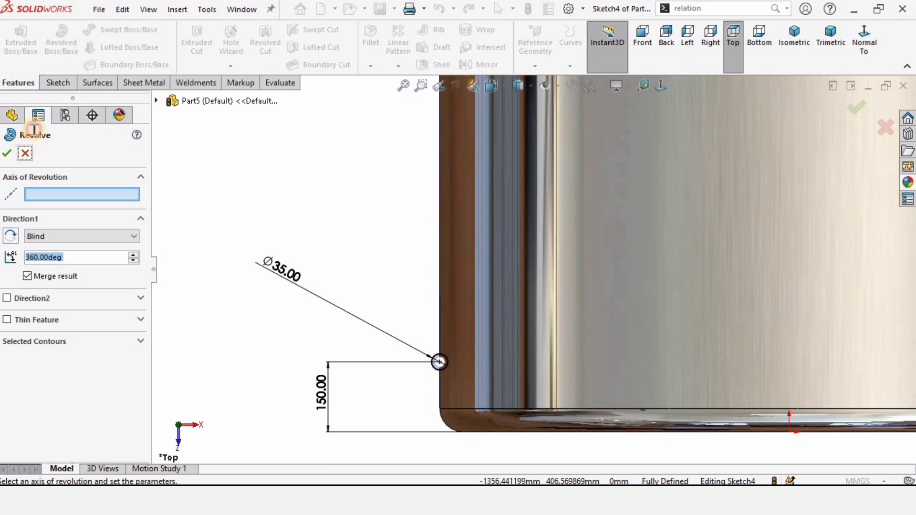
key("Escape")
Draw a construction centerline from the origin along the cylinder's axis, about 342 mm long
left_click(59, 83)
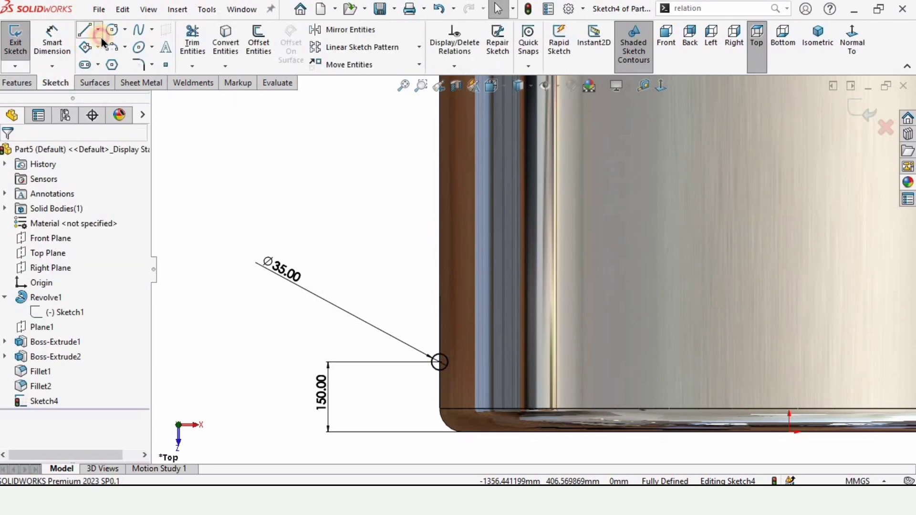
left_click(98, 29)
left_click(117, 62)
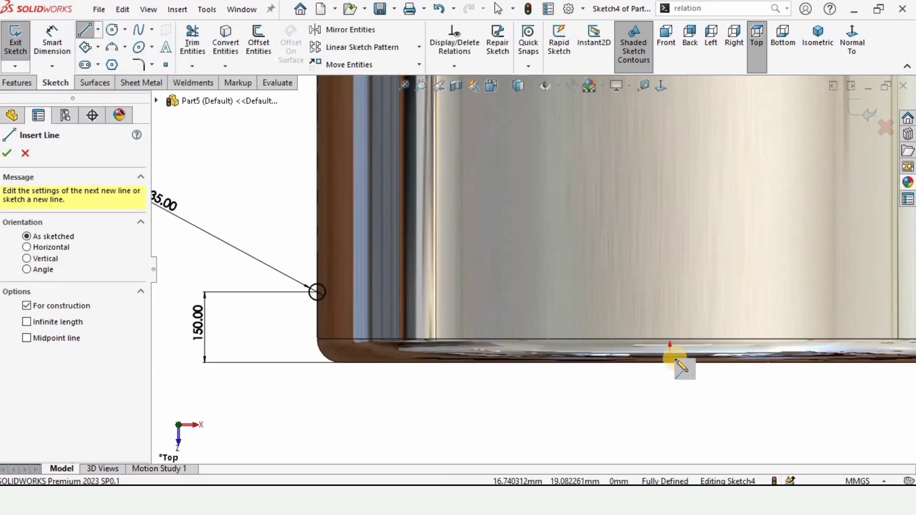
left_click(670, 361)
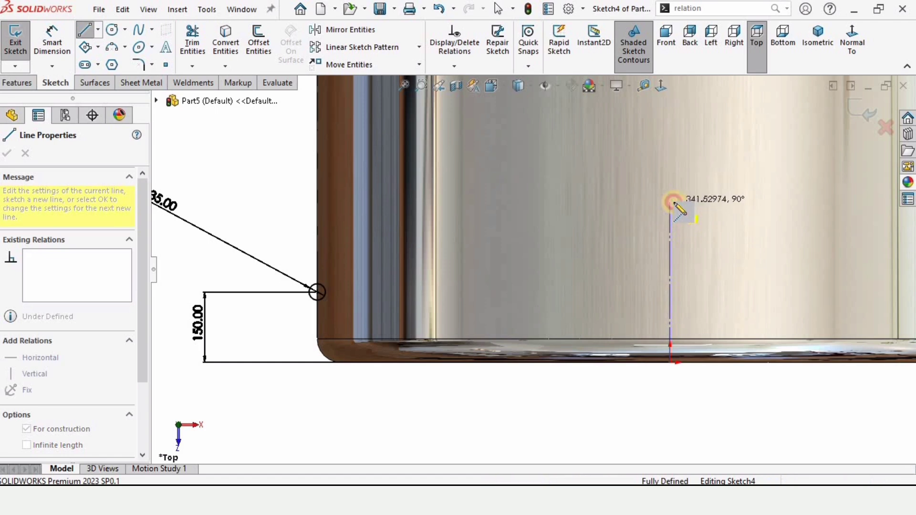
left_click(671, 202)
key("Escape")
left_click(670, 238)
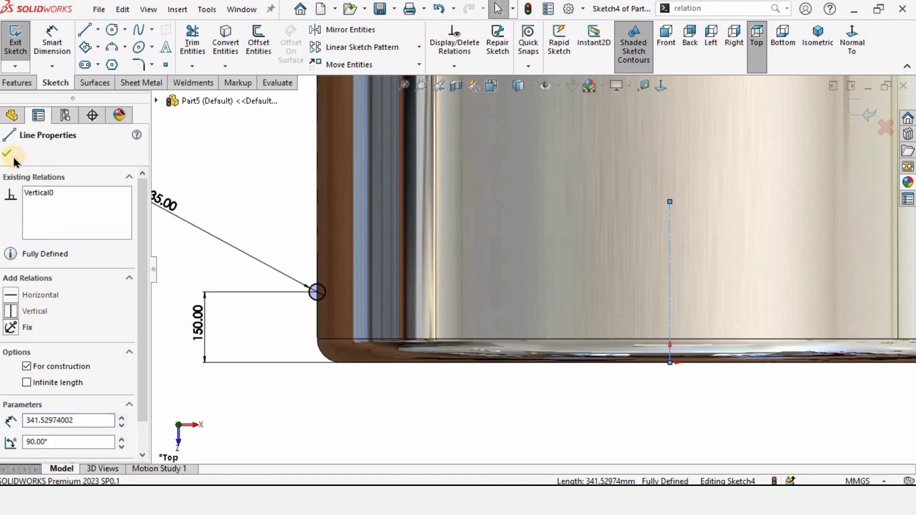
left_click(9, 153)
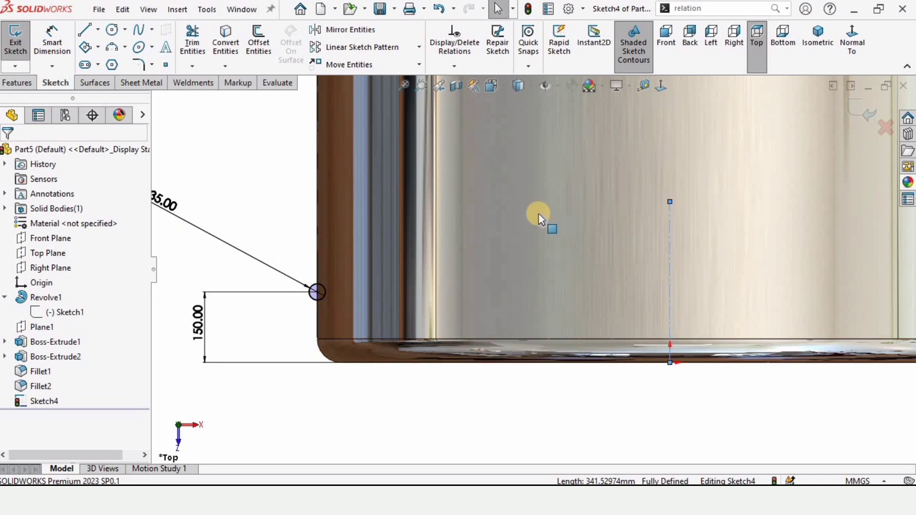
Revolve the 35 mm circle 360 degrees about the centerline, merged with the tank body
scroll(584, 158, "up", 1)
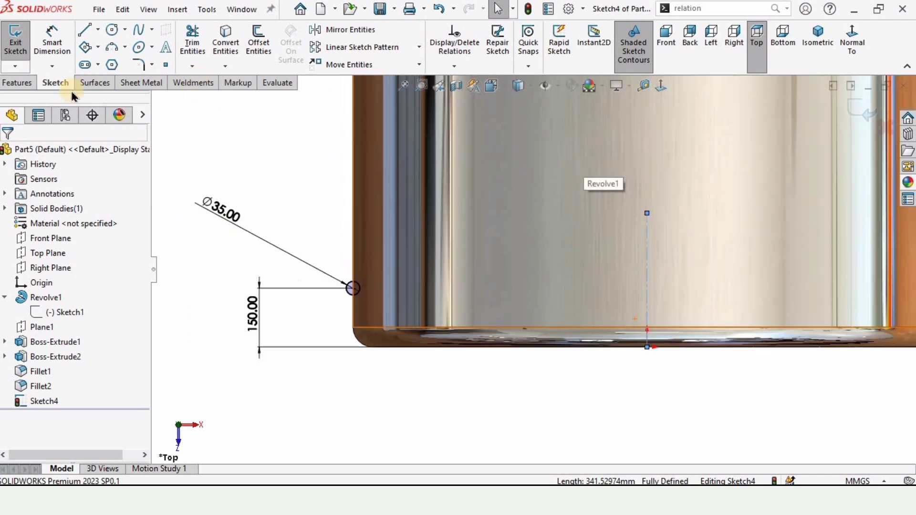
left_click(11, 83)
left_click(61, 43)
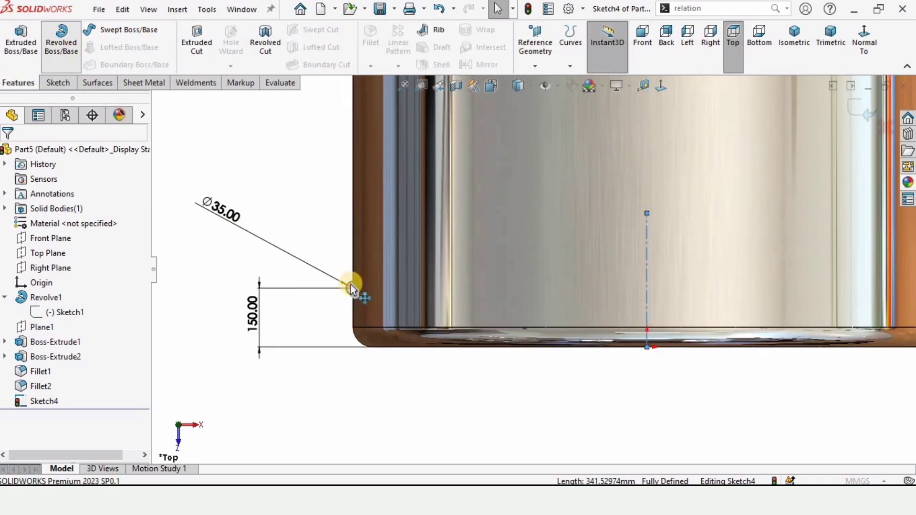
left_click(81, 193)
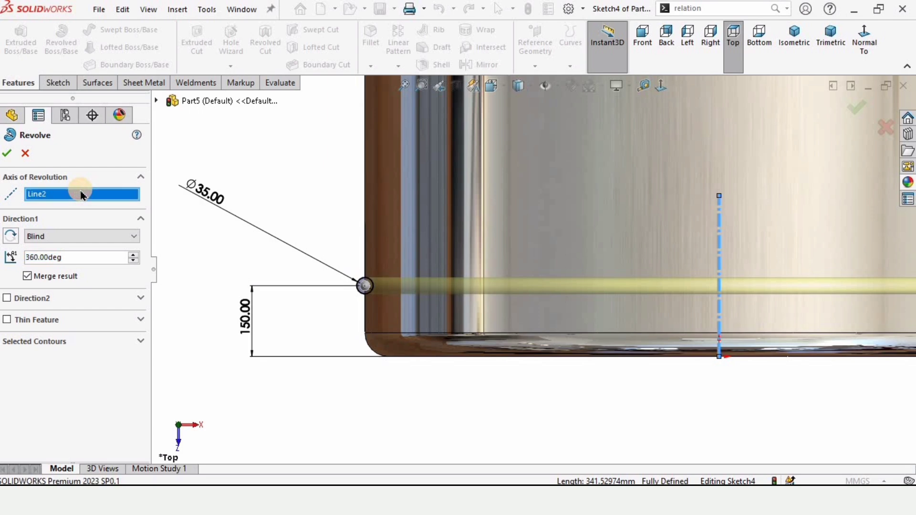
key("Delete")
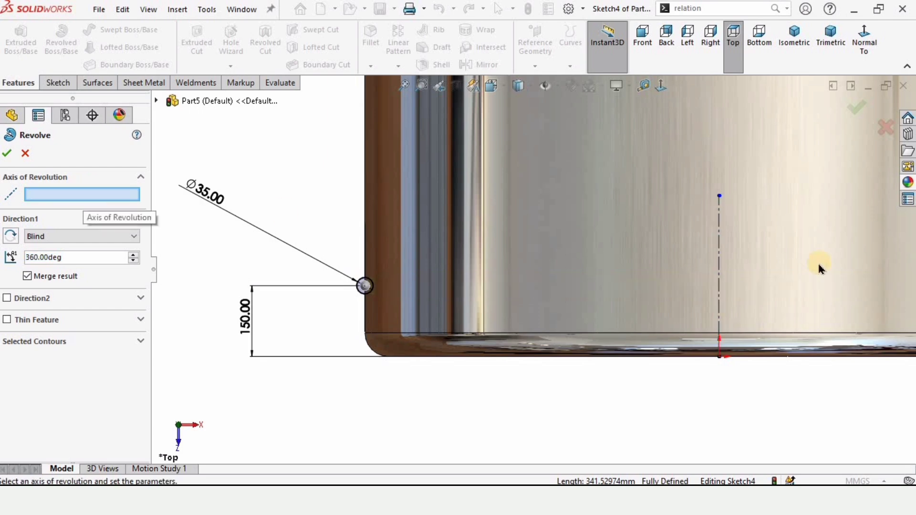
left_click(719, 243)
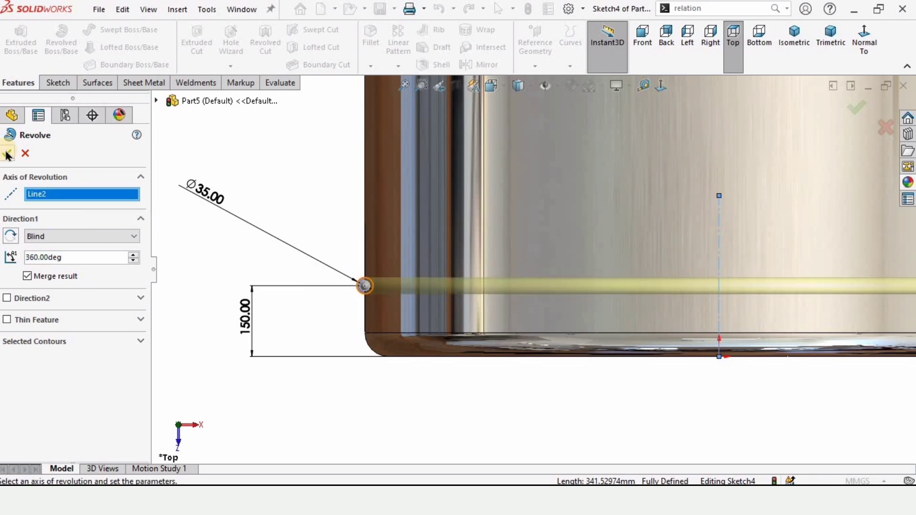
Start a linear pattern using the straight axial edge at the outer end of a cross arm as its first direction
middle_click_drag(555, 265, 574, 259)
scroll(555, 183, "up", 7)
middle_click_drag(554, 191, 451, 219)
scroll(633, 264, "down", 4)
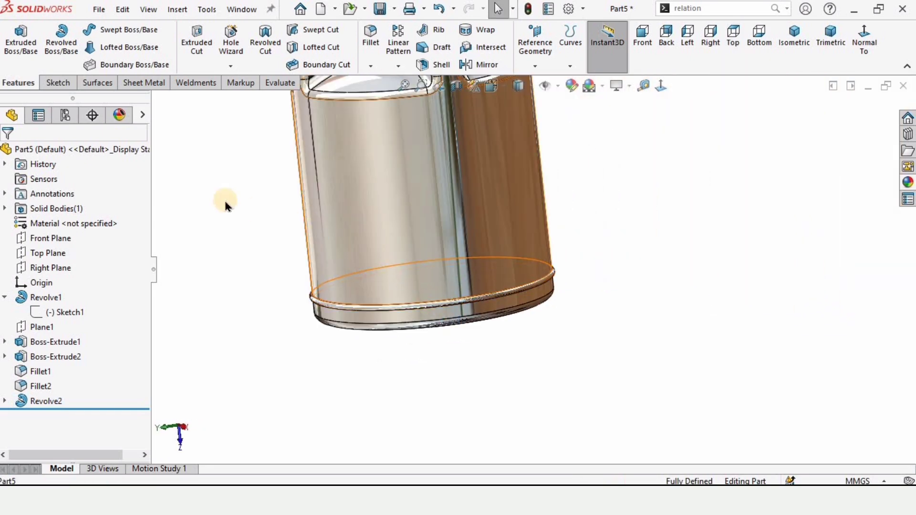
left_click(396, 32)
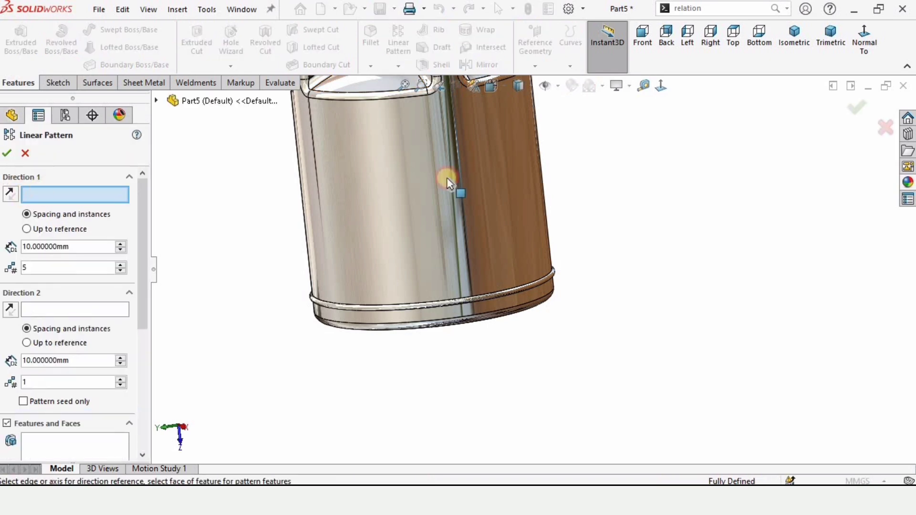
scroll(449, 184, "up", 3)
scroll(408, 147, "down", 10)
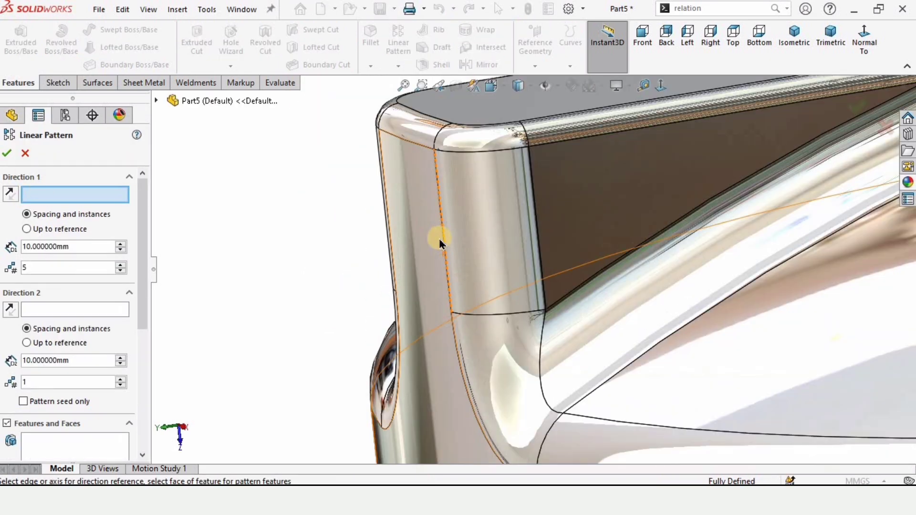
left_click(439, 204)
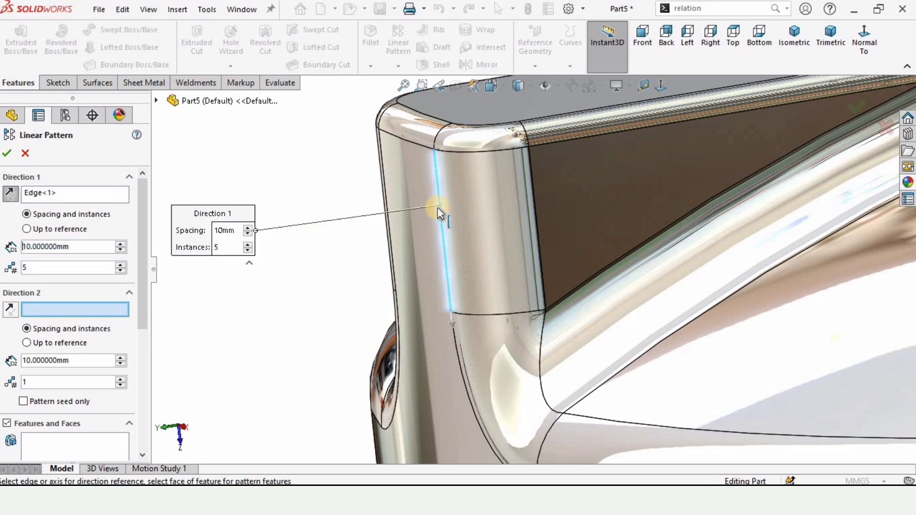
Choose the revolved ring near the tank's base as the feature to pattern
left_click_drag(142, 237, 128, 357)
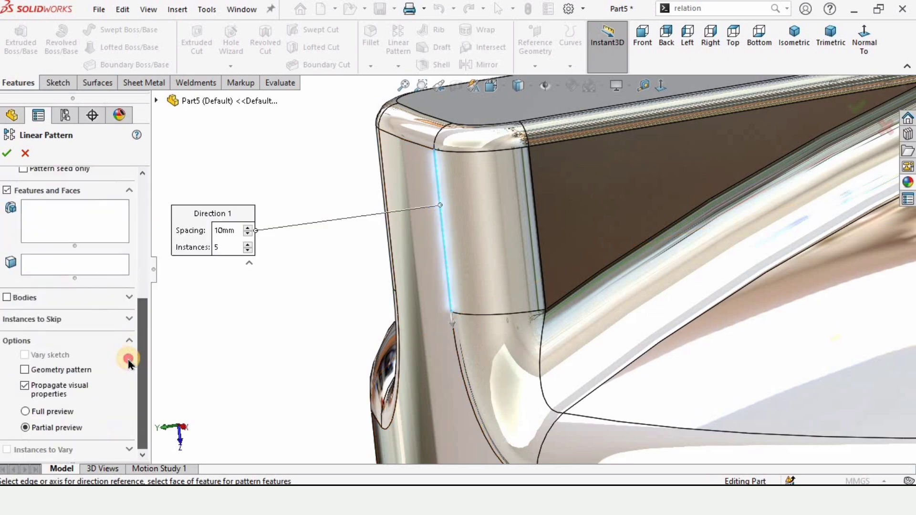
left_click(57, 210)
scroll(572, 377, "up", 5)
scroll(574, 422, "up", 3)
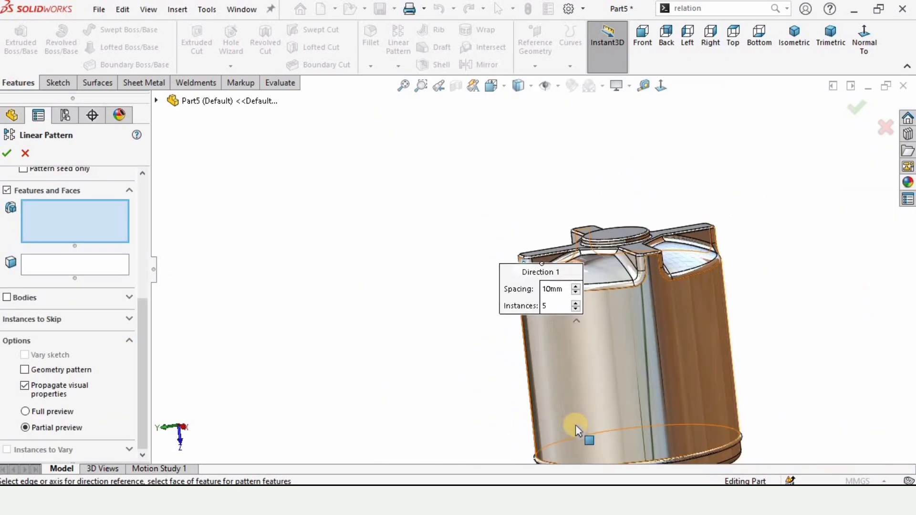
scroll(511, 291, "down", 8)
left_click(508, 301)
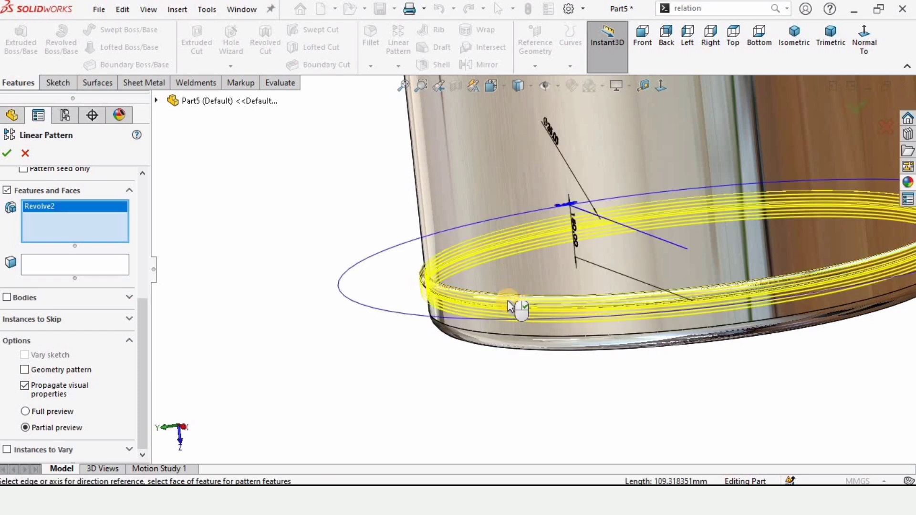
Set the ring's linear pattern to 240 mm spacing and 6 instances in the first direction
scroll(525, 142, "up", 5)
scroll(493, 231, "down", 6)
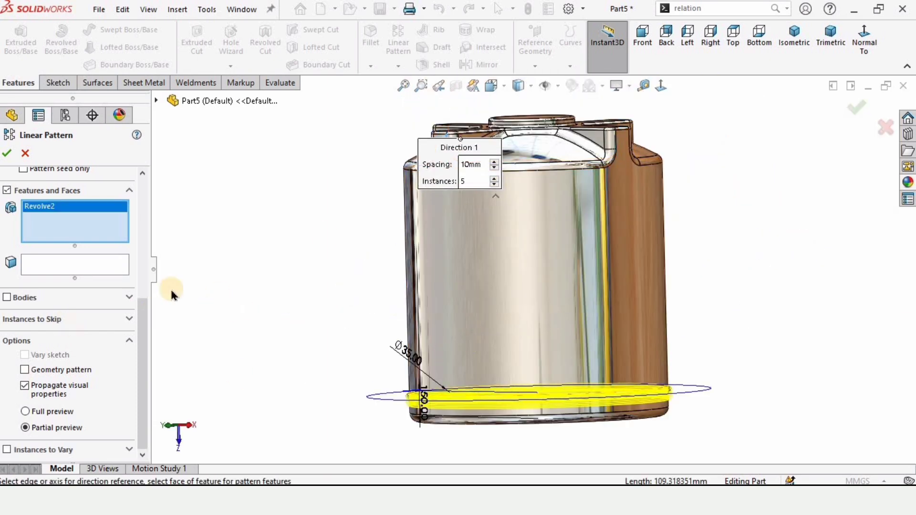
left_click(472, 165)
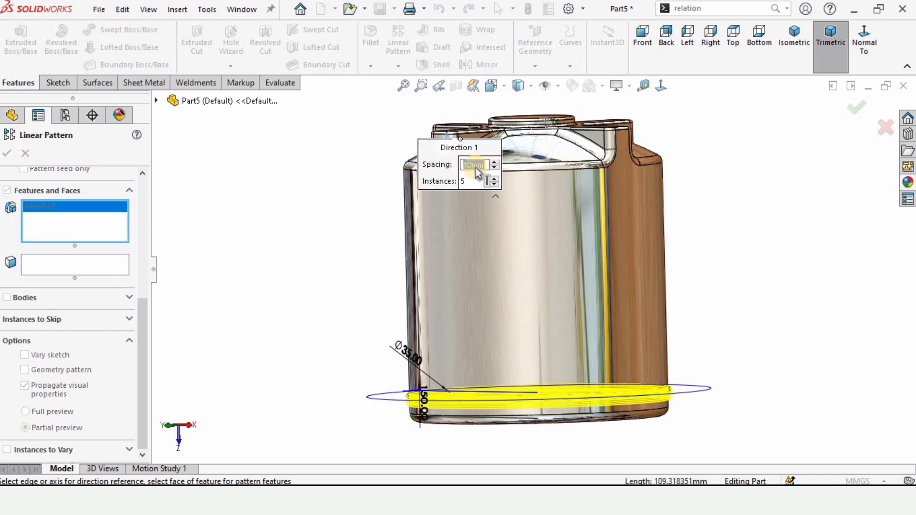
left_click(466, 183)
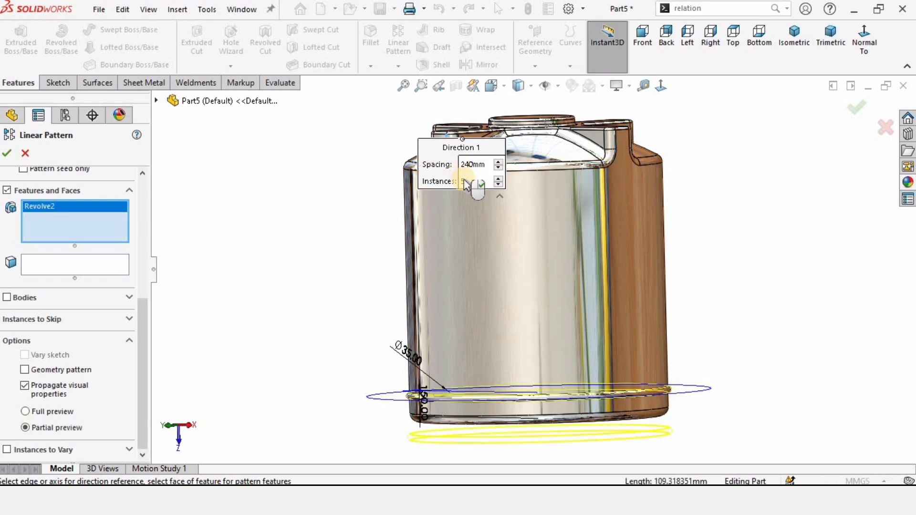
left_click(466, 182)
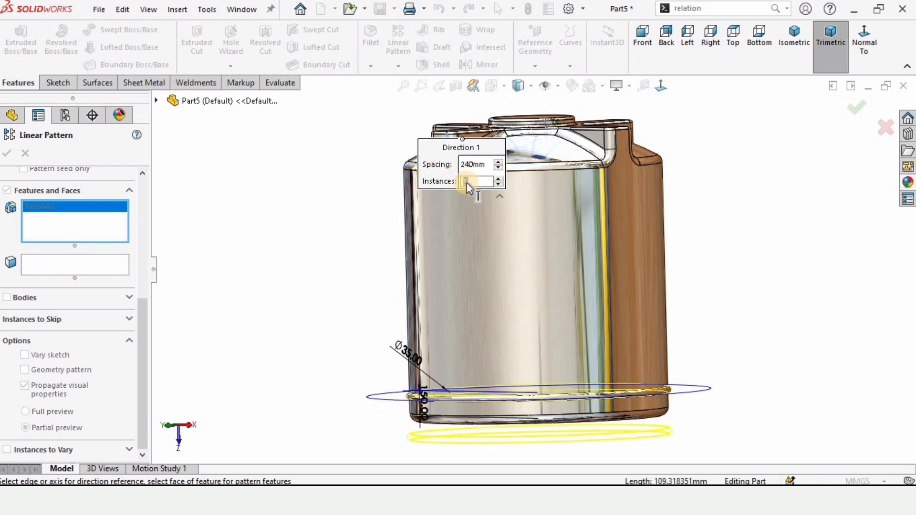
type("6")
key("Return")
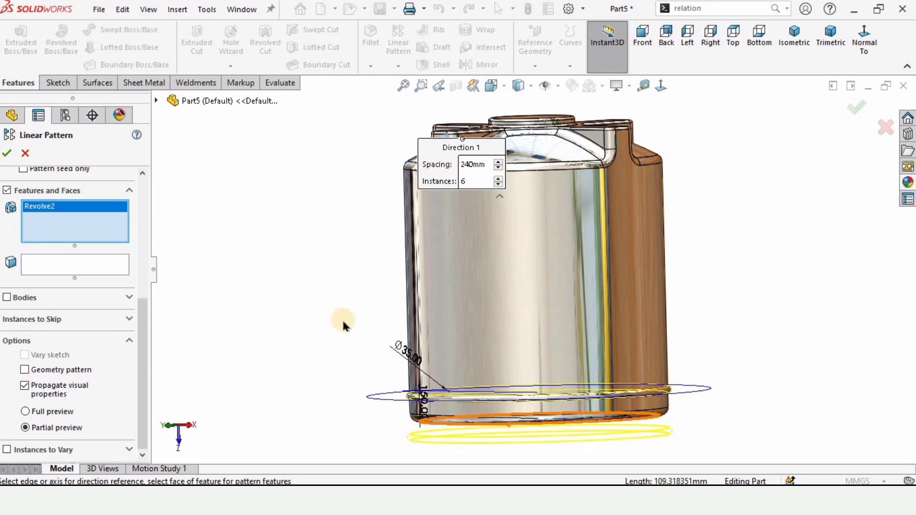
Reverse the pattern's first direction so the rings run up the tank body, and accept the linear pattern
scroll(532, 274, "up", 4)
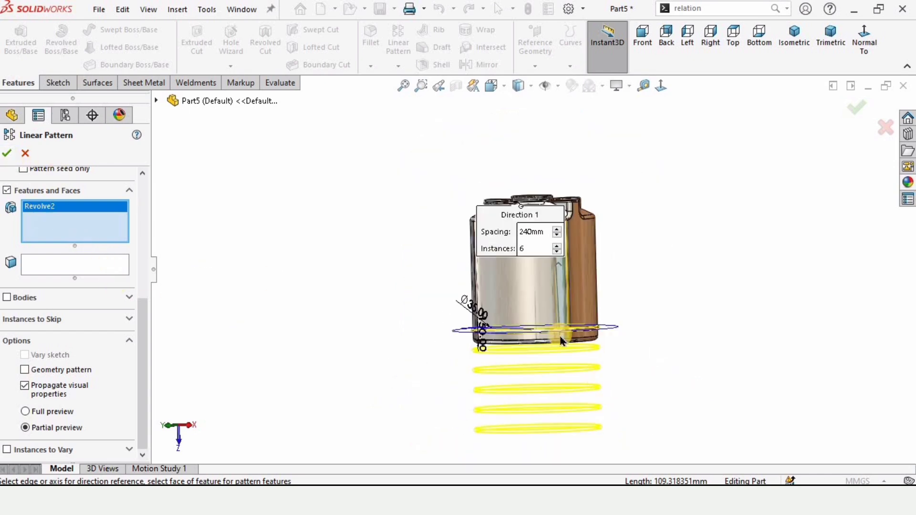
left_click_drag(142, 326, 147, 178)
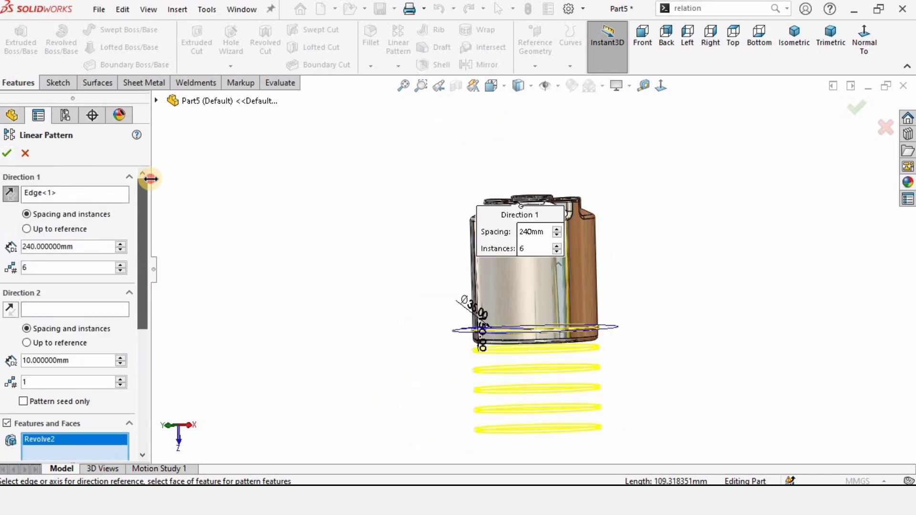
left_click(9, 194)
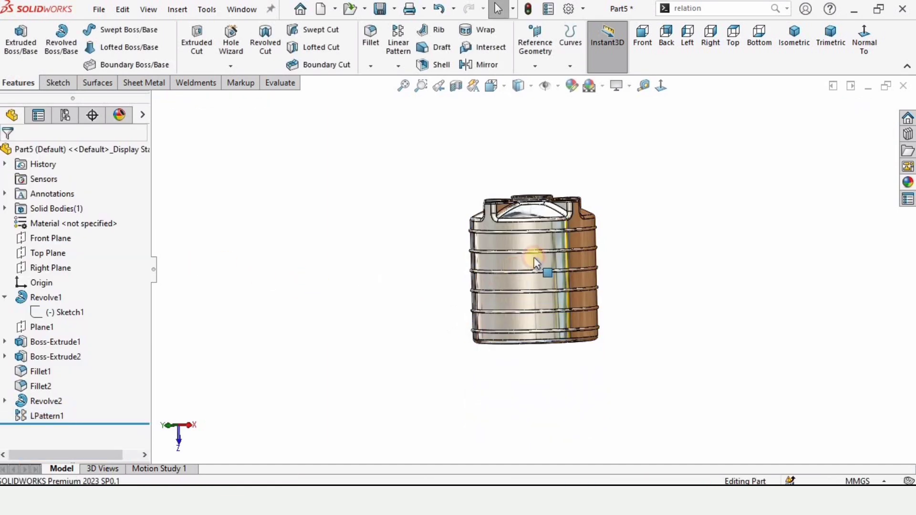
Shell the tank with a 5 mm wall thickness, removing the flat outer face of the central disc
scroll(537, 256, "down", 2)
middle_click_drag(537, 256, 535, 211)
scroll(536, 211, "down", 2)
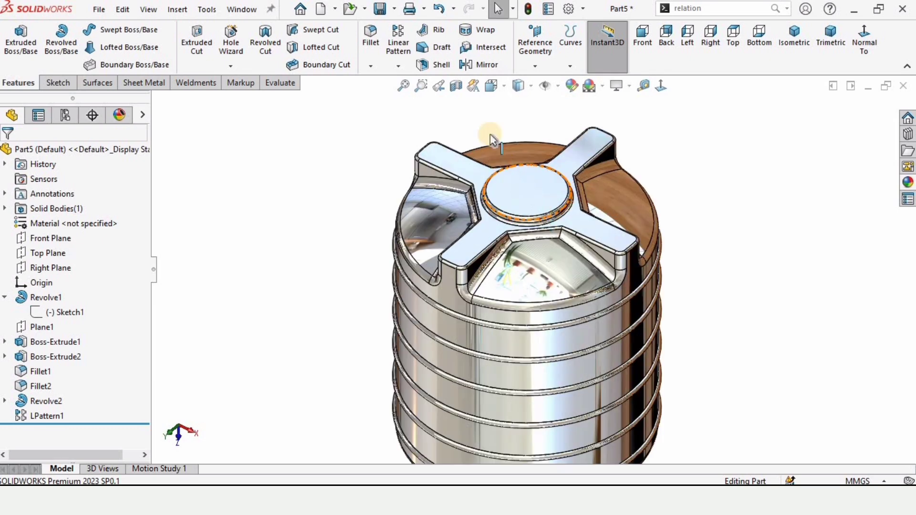
left_click(441, 66)
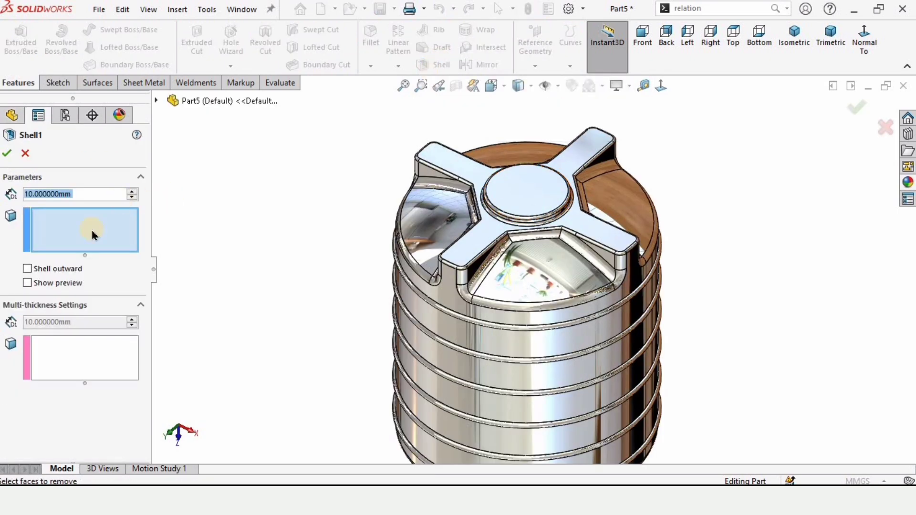
left_click(506, 193)
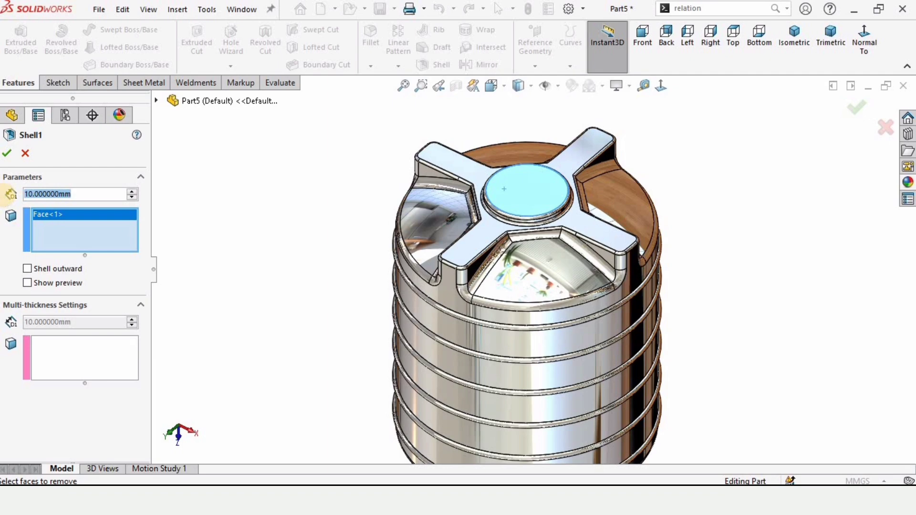
type("5")
key("Return")
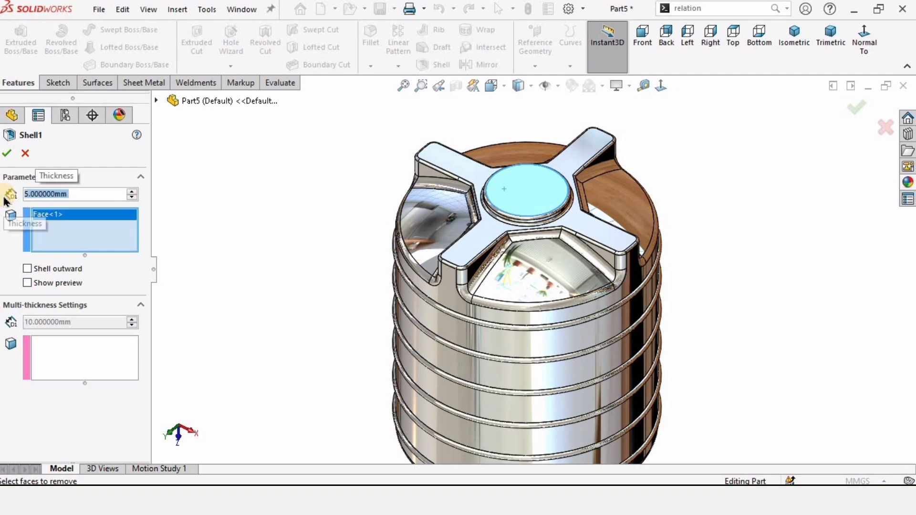
left_click(8, 153)
scroll(484, 199, "down", 6)
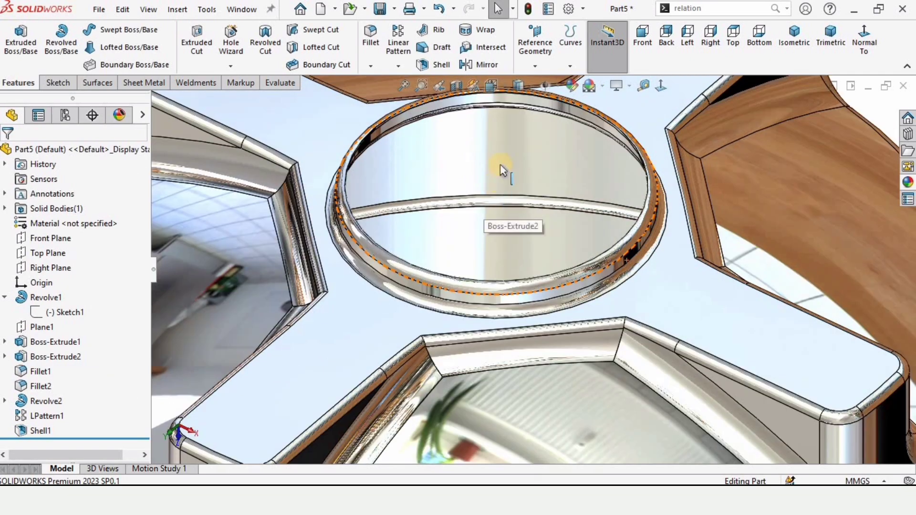